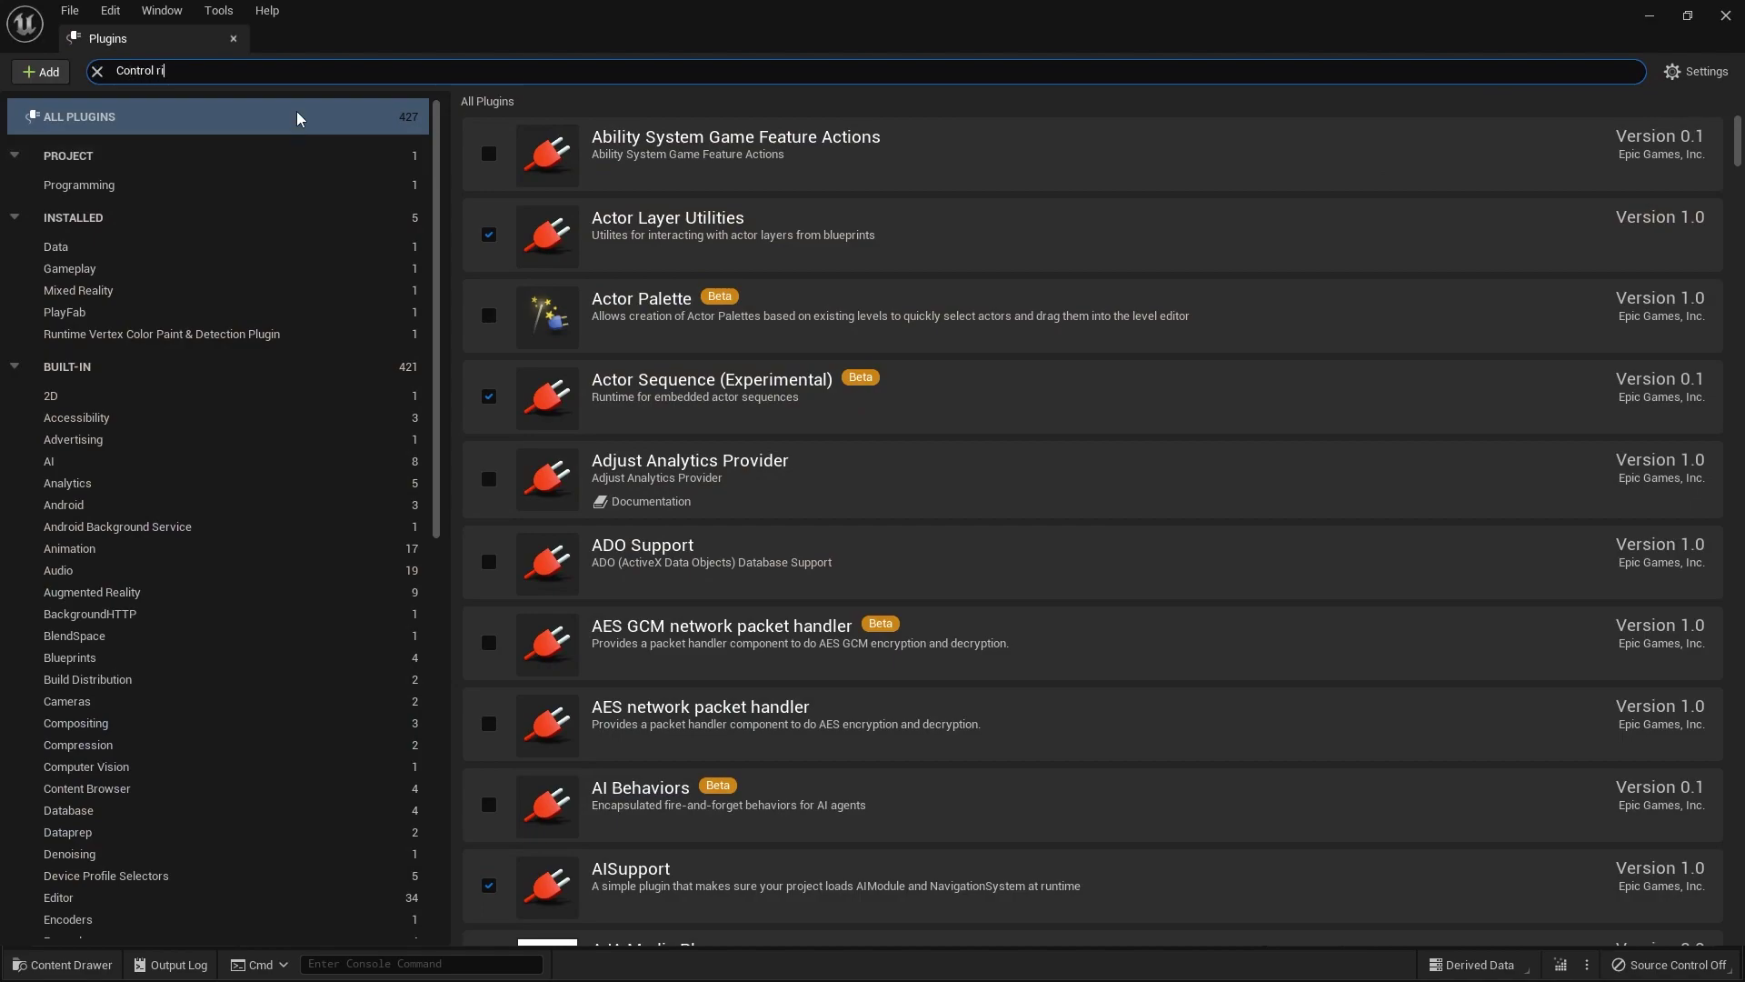
- Check that the Control Rig plugin is enabled, then go back to the ThirdPersonMap level
{"action": "type", "text": "g"}
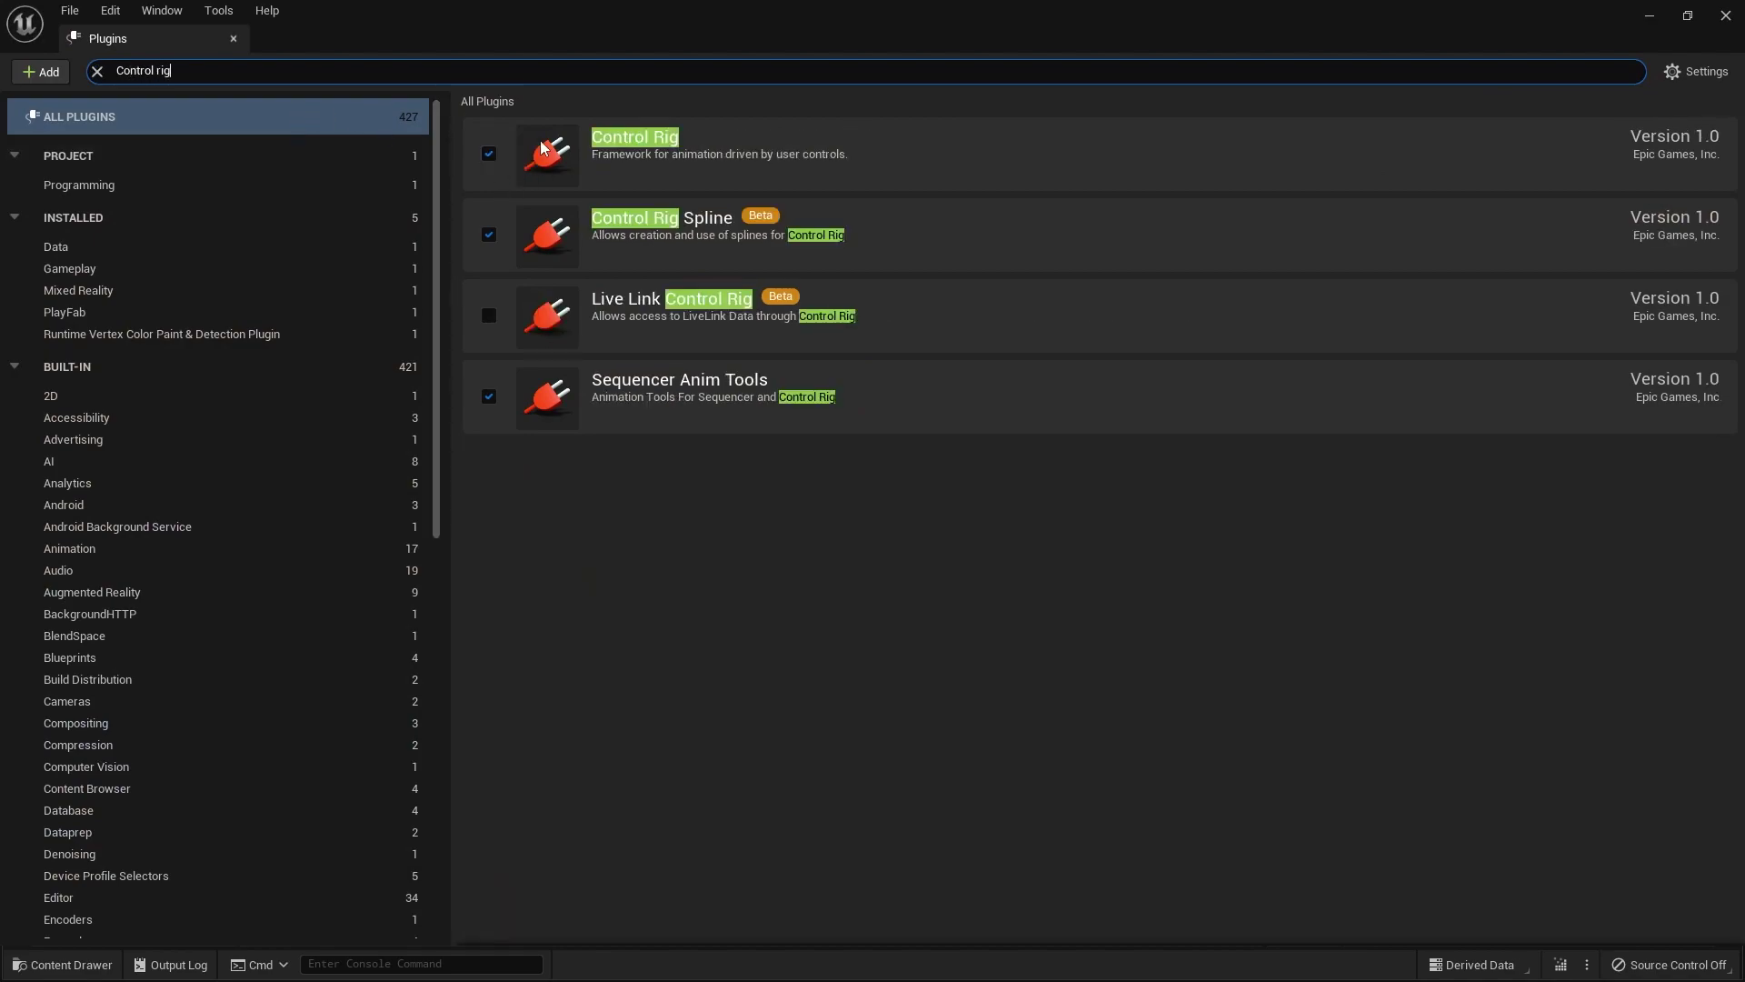
{"action": "left_click", "coordinate": [107, 38]}
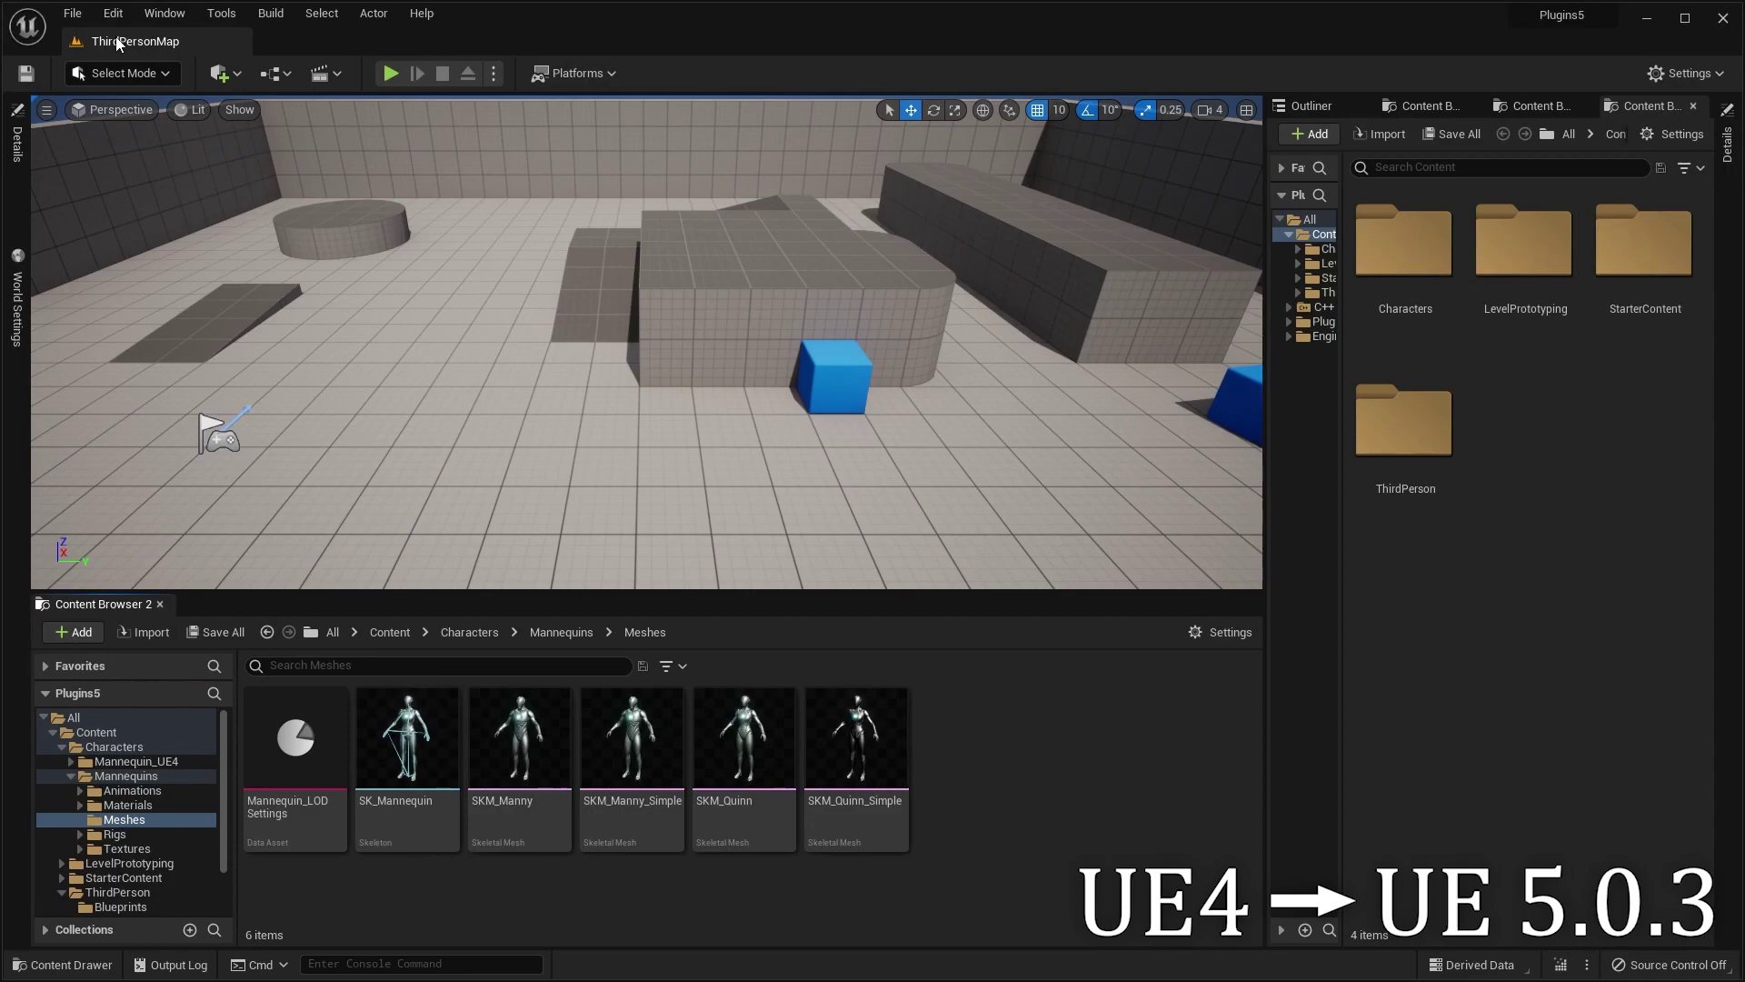
- Create dismemberment assets from SK_Mannequin via Scripted Asset Actions and open SK_Mannequin_DismembermentRig
{"action": "right_click", "coordinate": [400, 709]}
{"action": "mouse_move", "coordinate": [523, 421]}
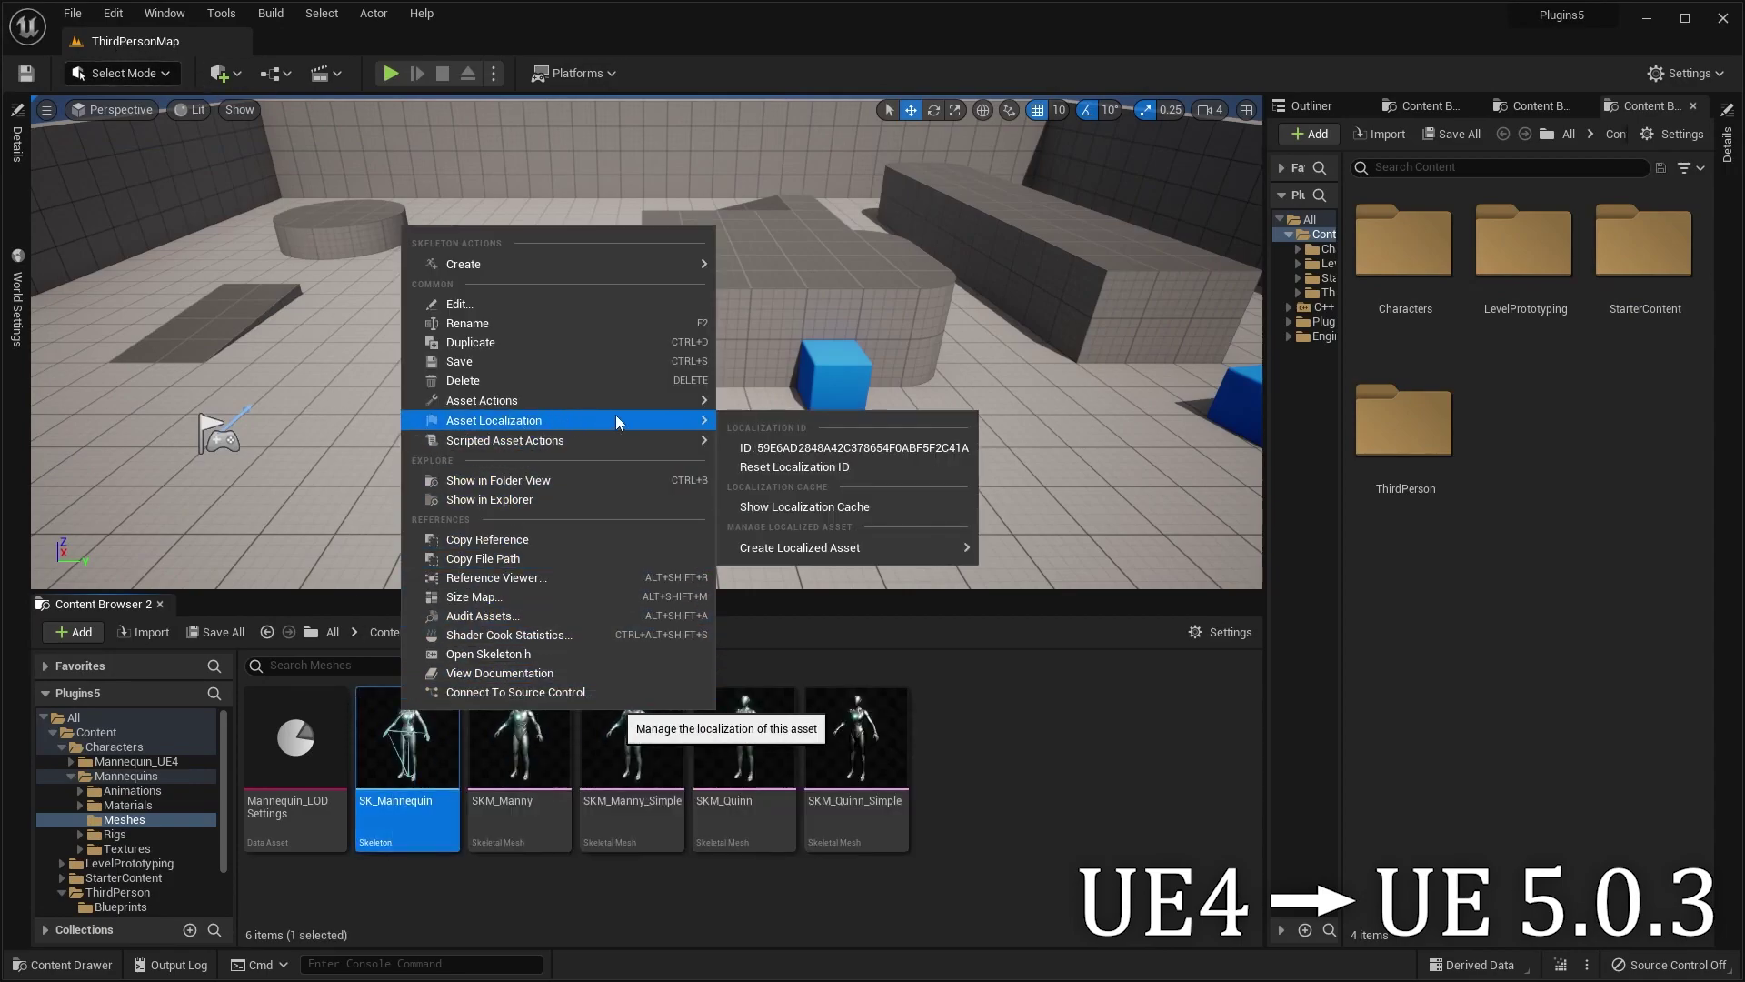
{"action": "mouse_move", "coordinate": [642, 440]}
{"action": "left_click", "coordinate": [791, 443]}
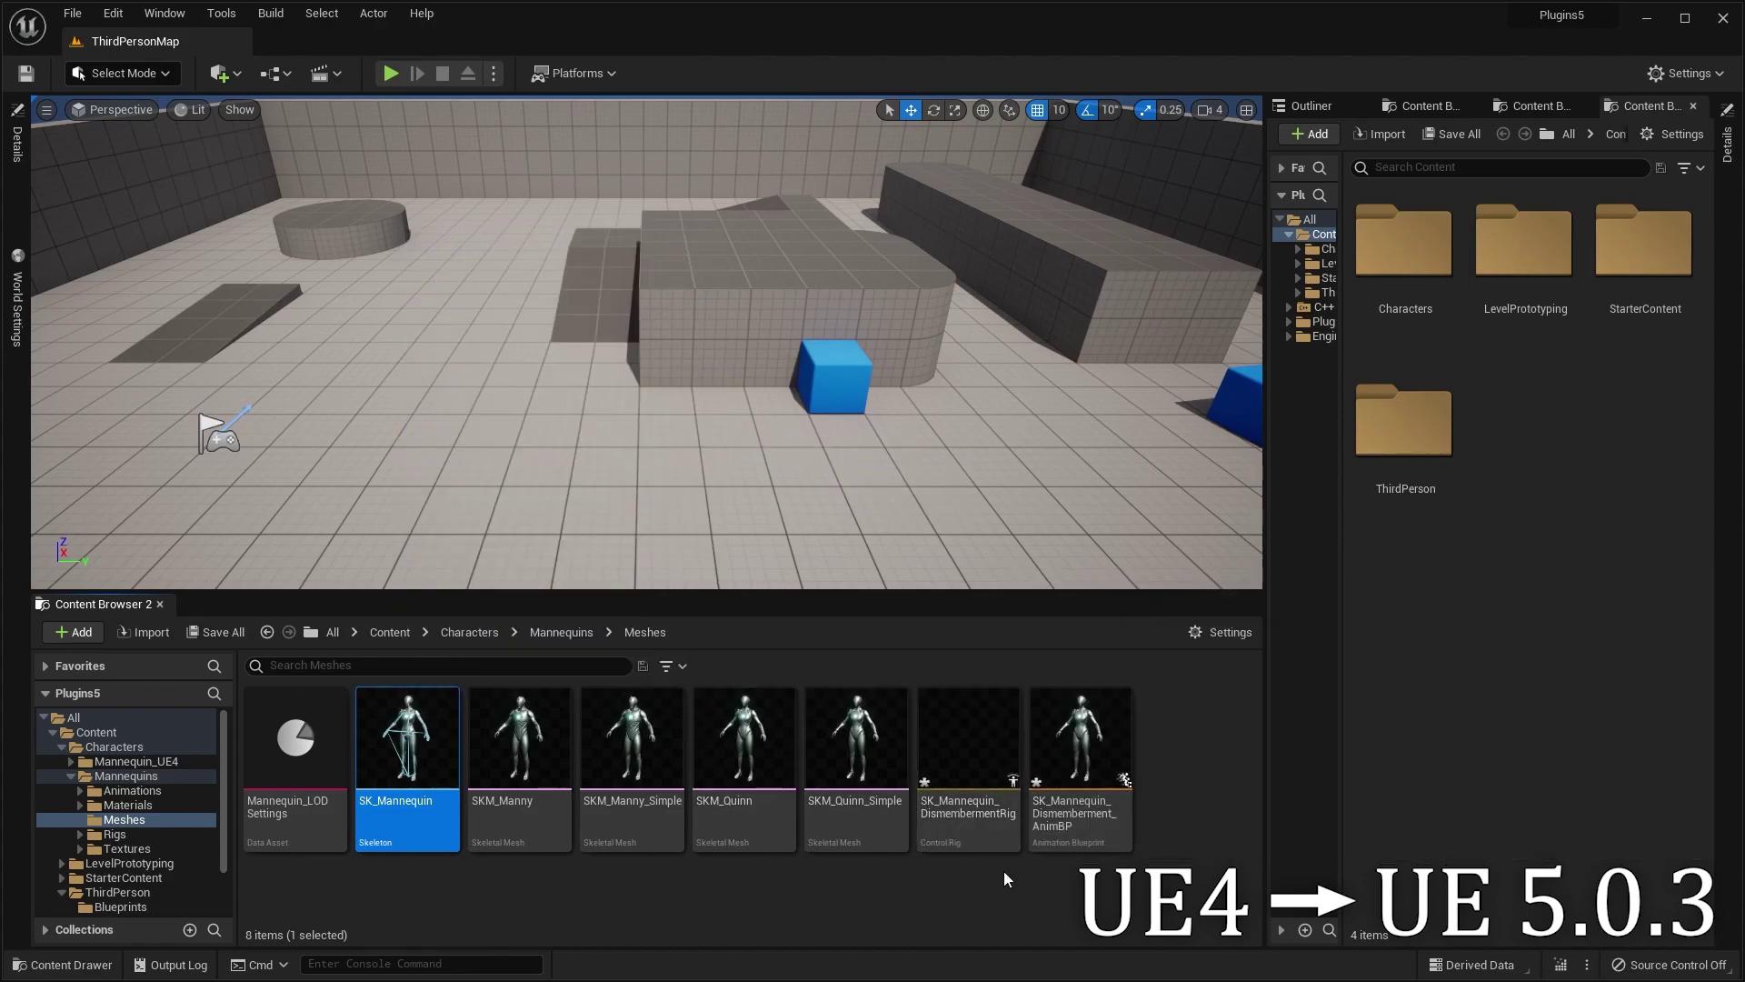
{"action": "left_click", "coordinate": [980, 835]}
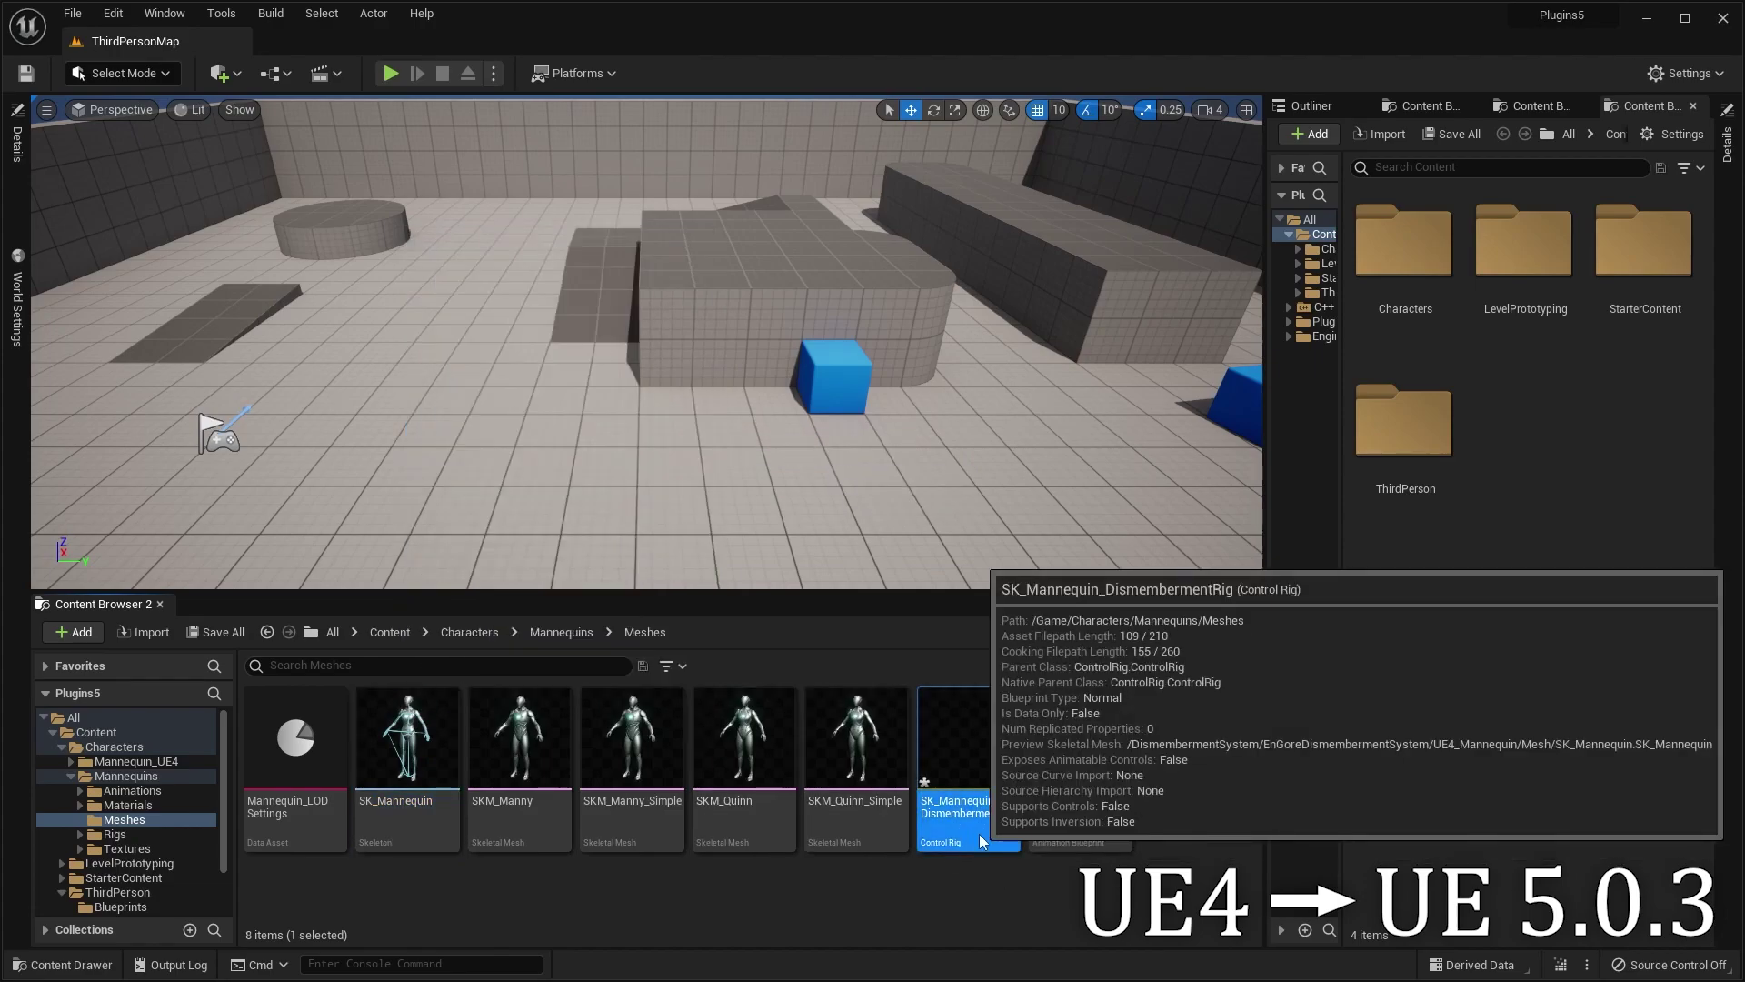
{"action": "double_click", "coordinate": [979, 832]}
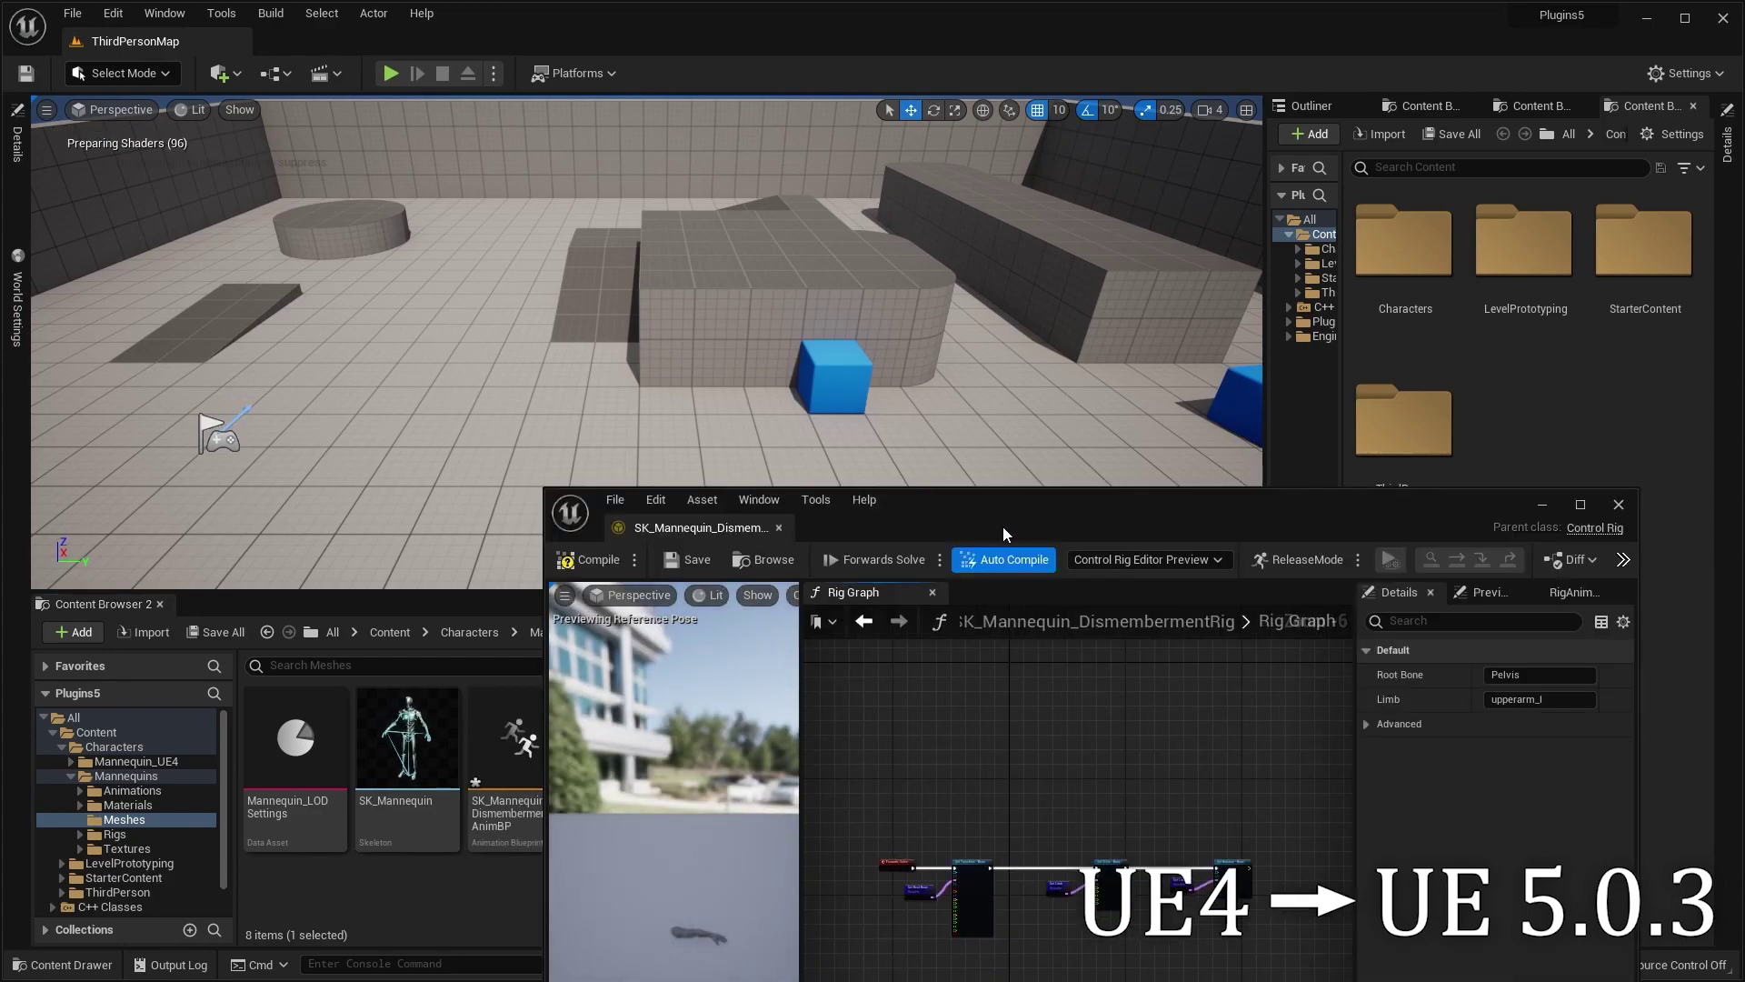
- Refresh the rig hierarchy from the Root bone using SKM_Manny, then save the rig
{"action": "double_click", "coordinate": [1002, 527]}
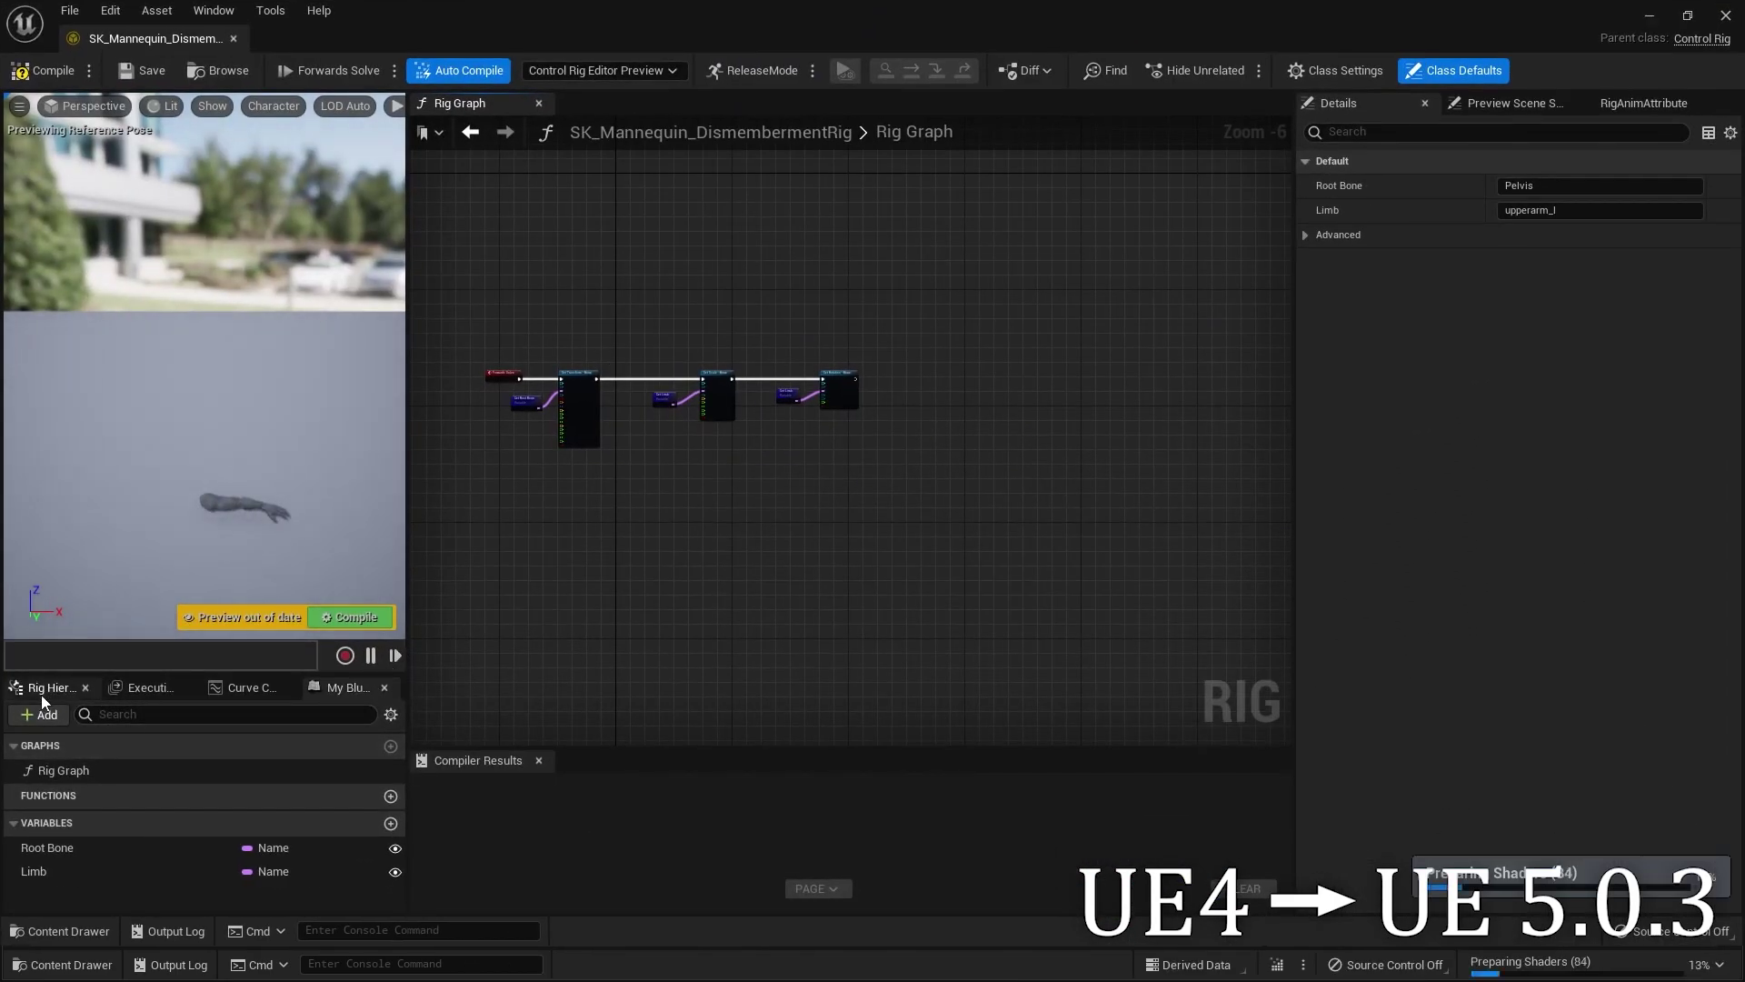
{"action": "left_click", "coordinate": [46, 690]}
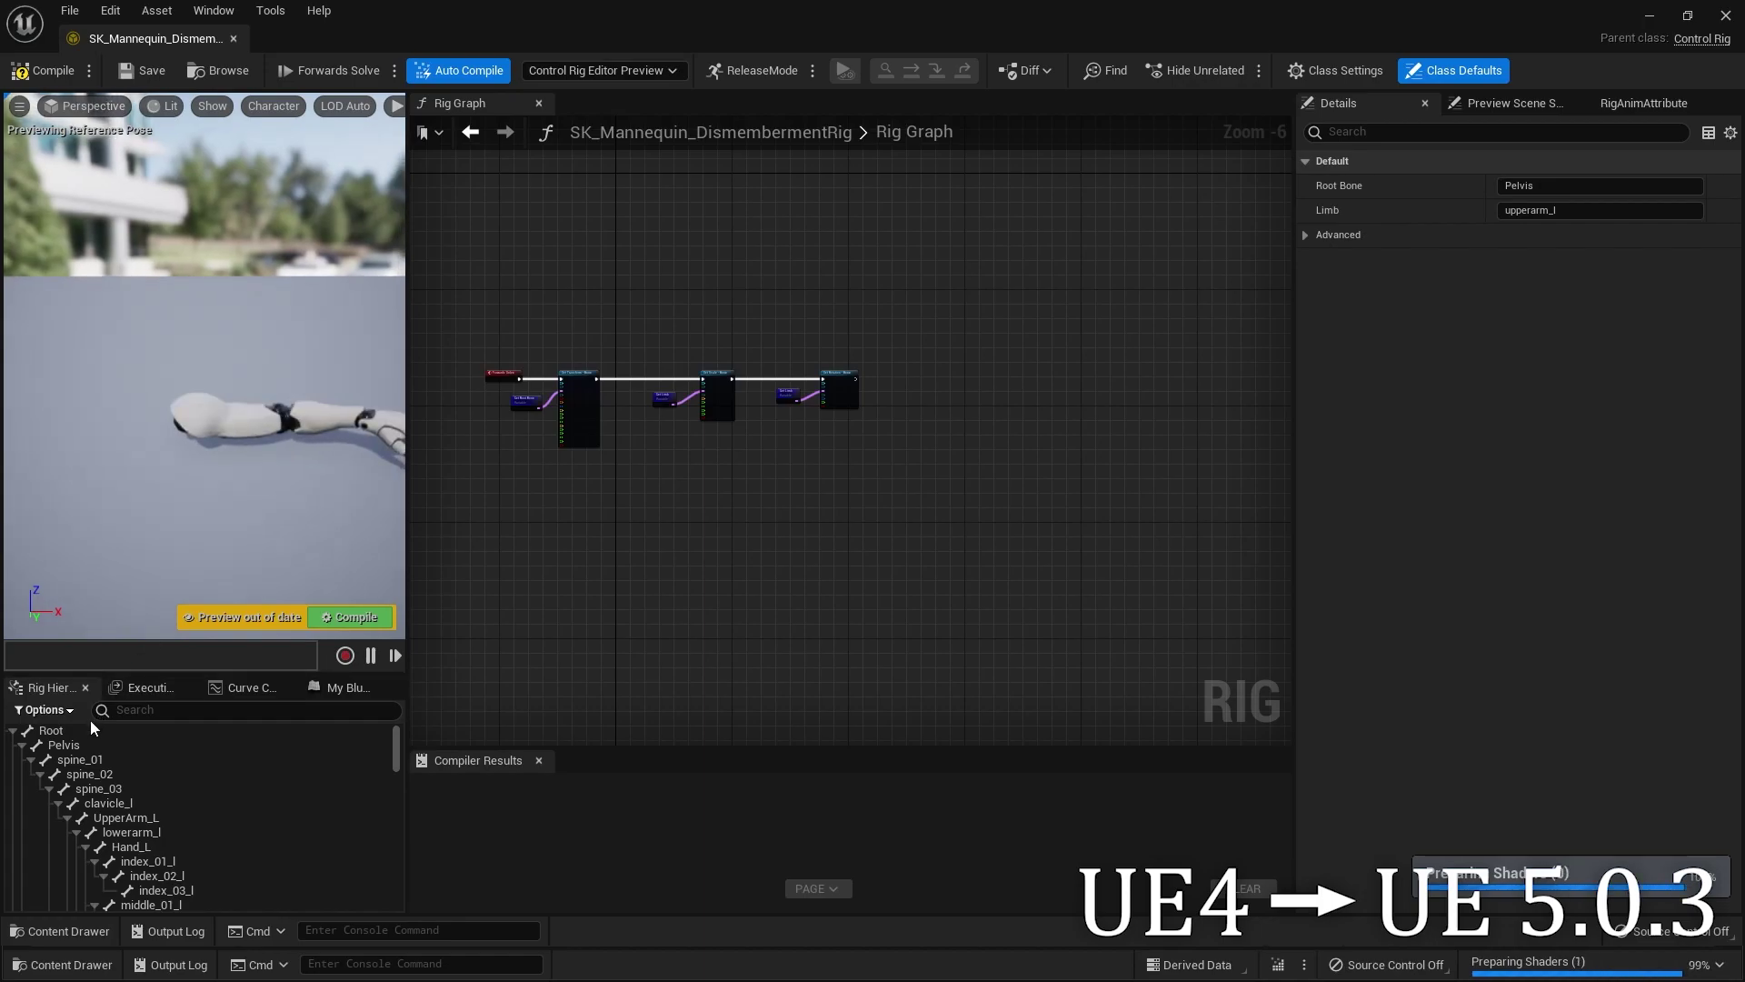
{"action": "right_click", "coordinate": [58, 733]}
{"action": "mouse_move", "coordinate": [140, 718]}
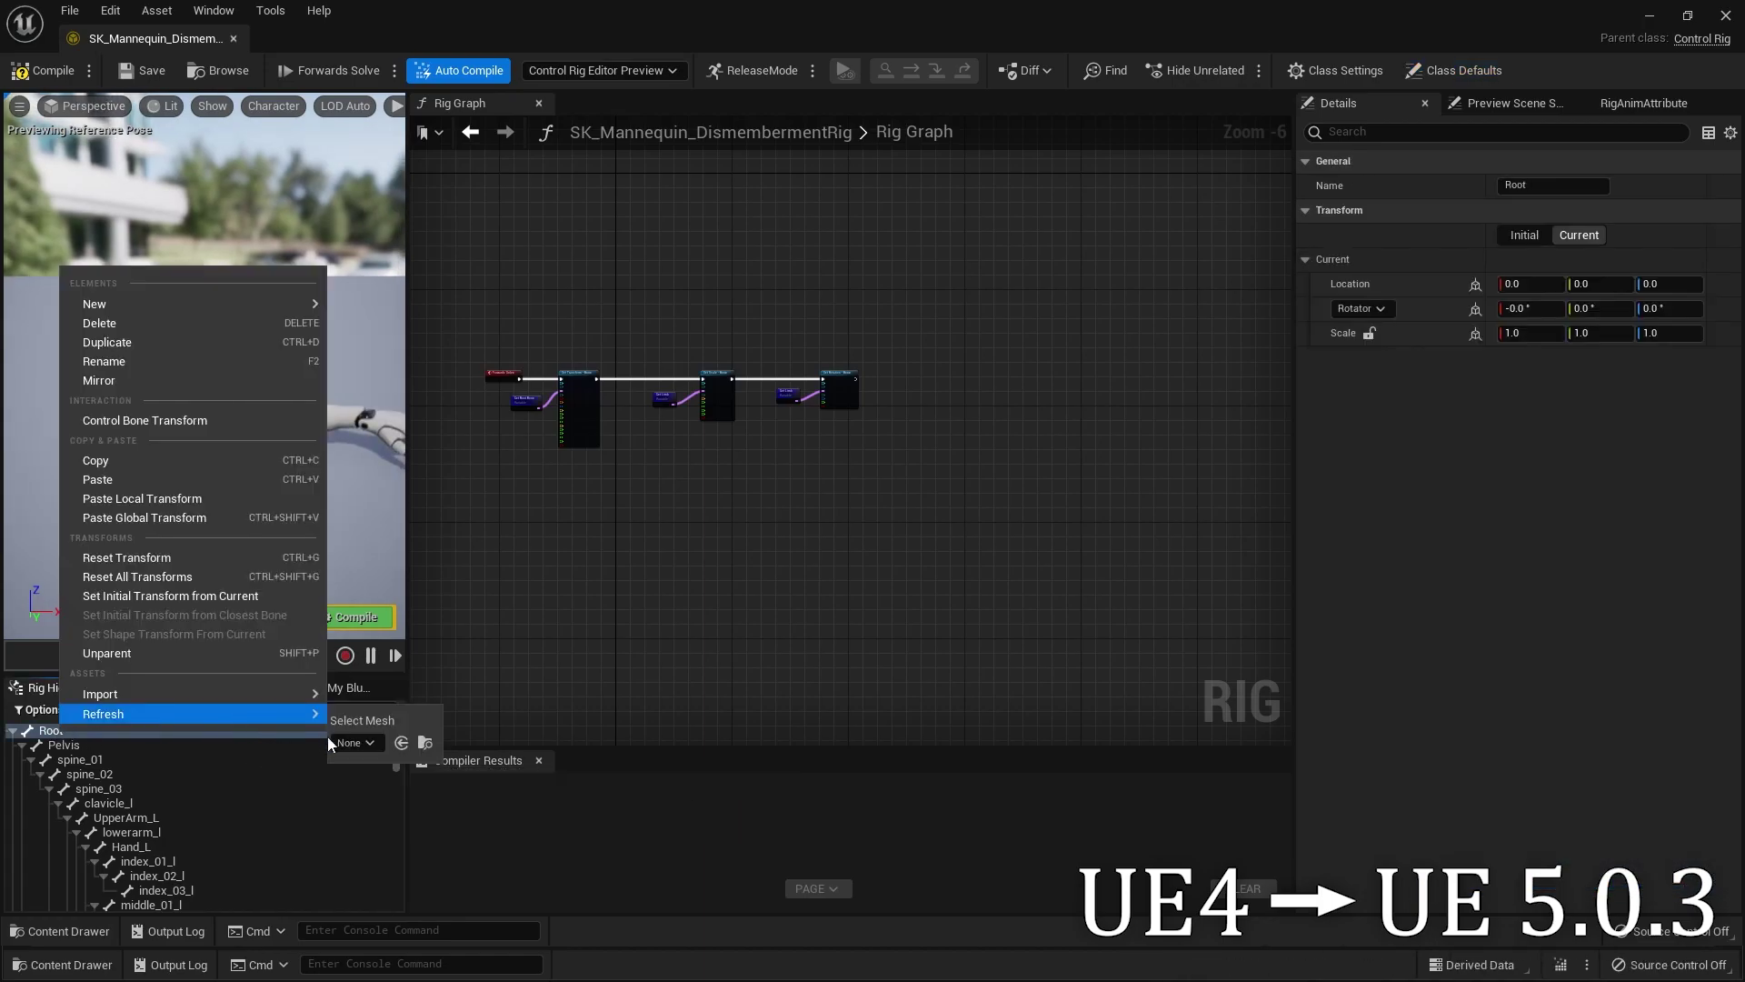
{"action": "left_click", "coordinate": [366, 745]}
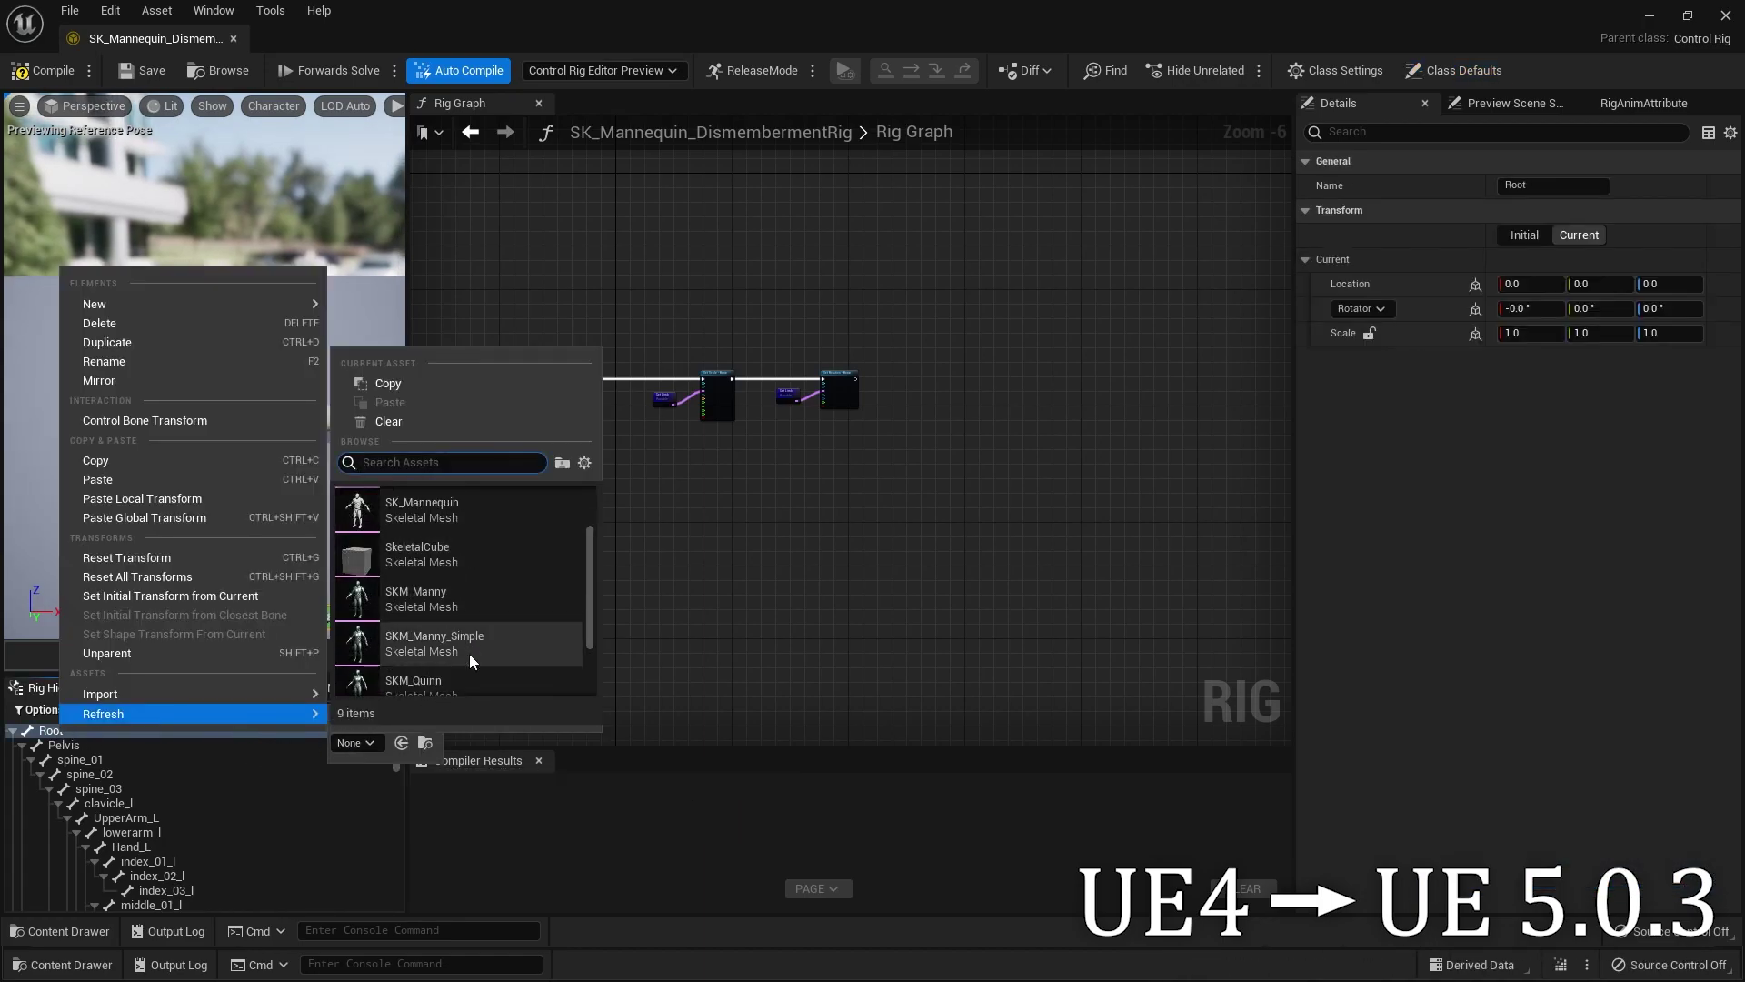
{"action": "scroll", "coordinate": [469, 652], "scroll_direction": "down", "scroll_amount": 1}
{"action": "left_click", "coordinate": [417, 541]}
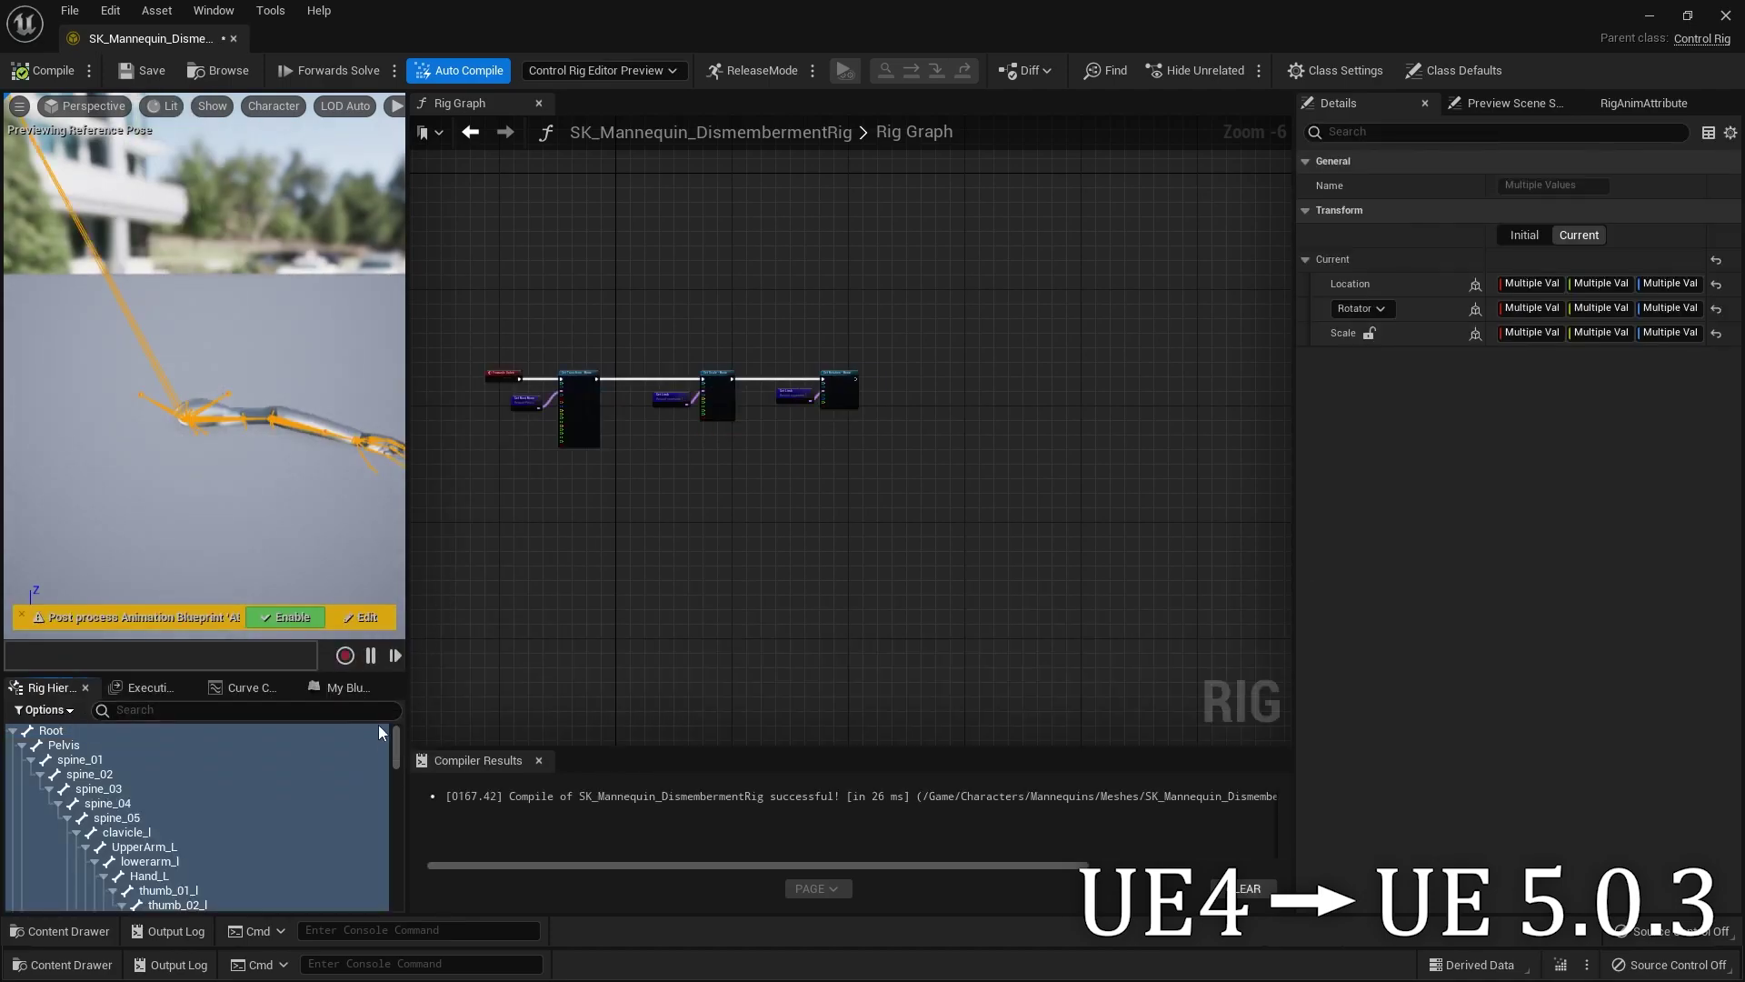
{"action": "left_click", "coordinate": [148, 72]}
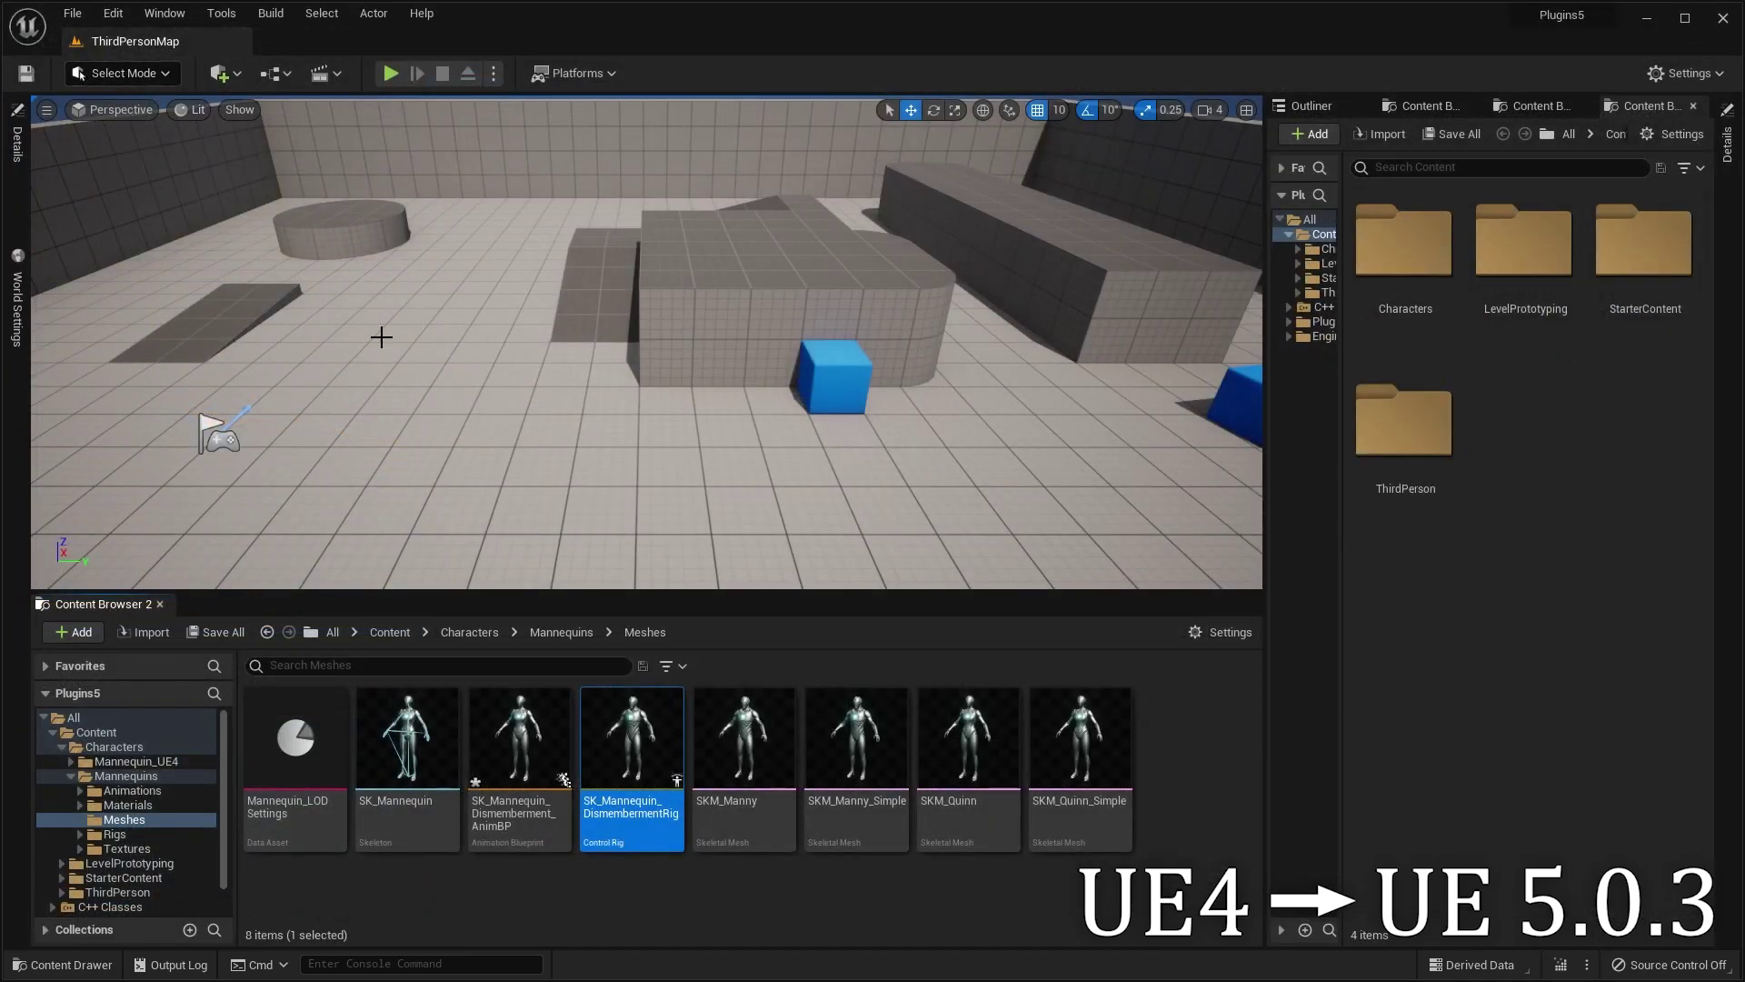
- Set the AnimGraph Control Rig node's class to SK_Mannequin_DismembermentRig and compile the AnimBP
{"action": "double_click", "coordinate": [543, 827]}
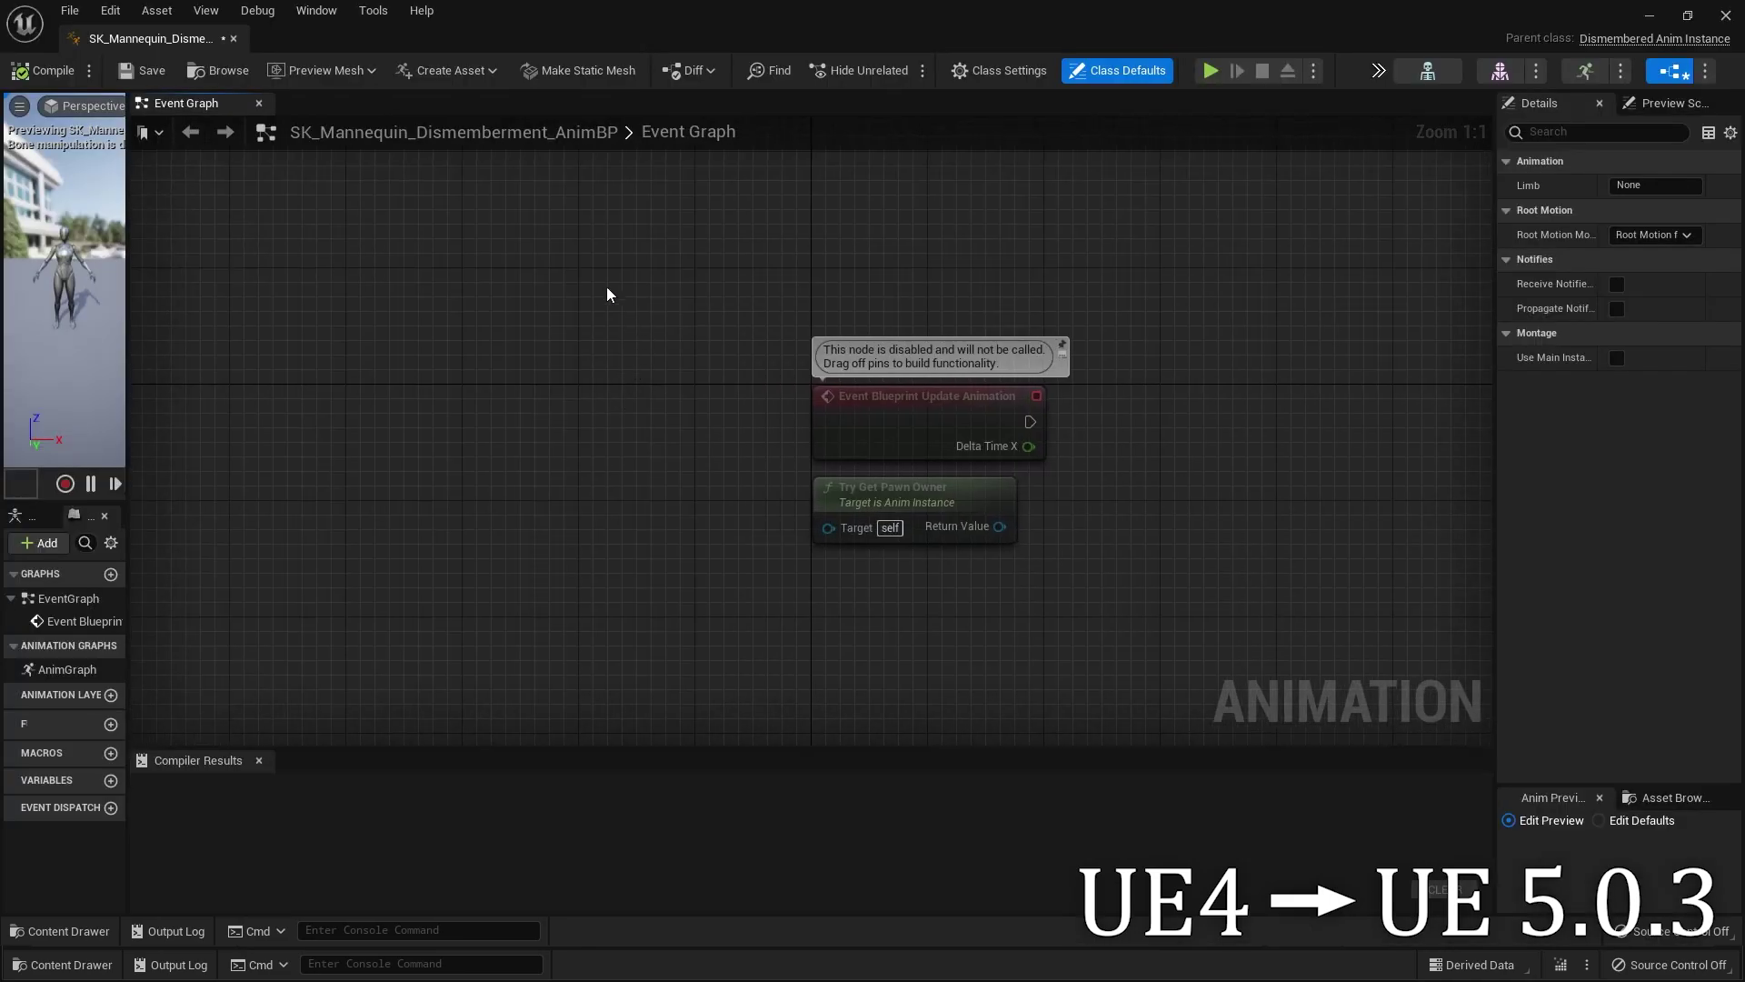
{"action": "double_click", "coordinate": [82, 671]}
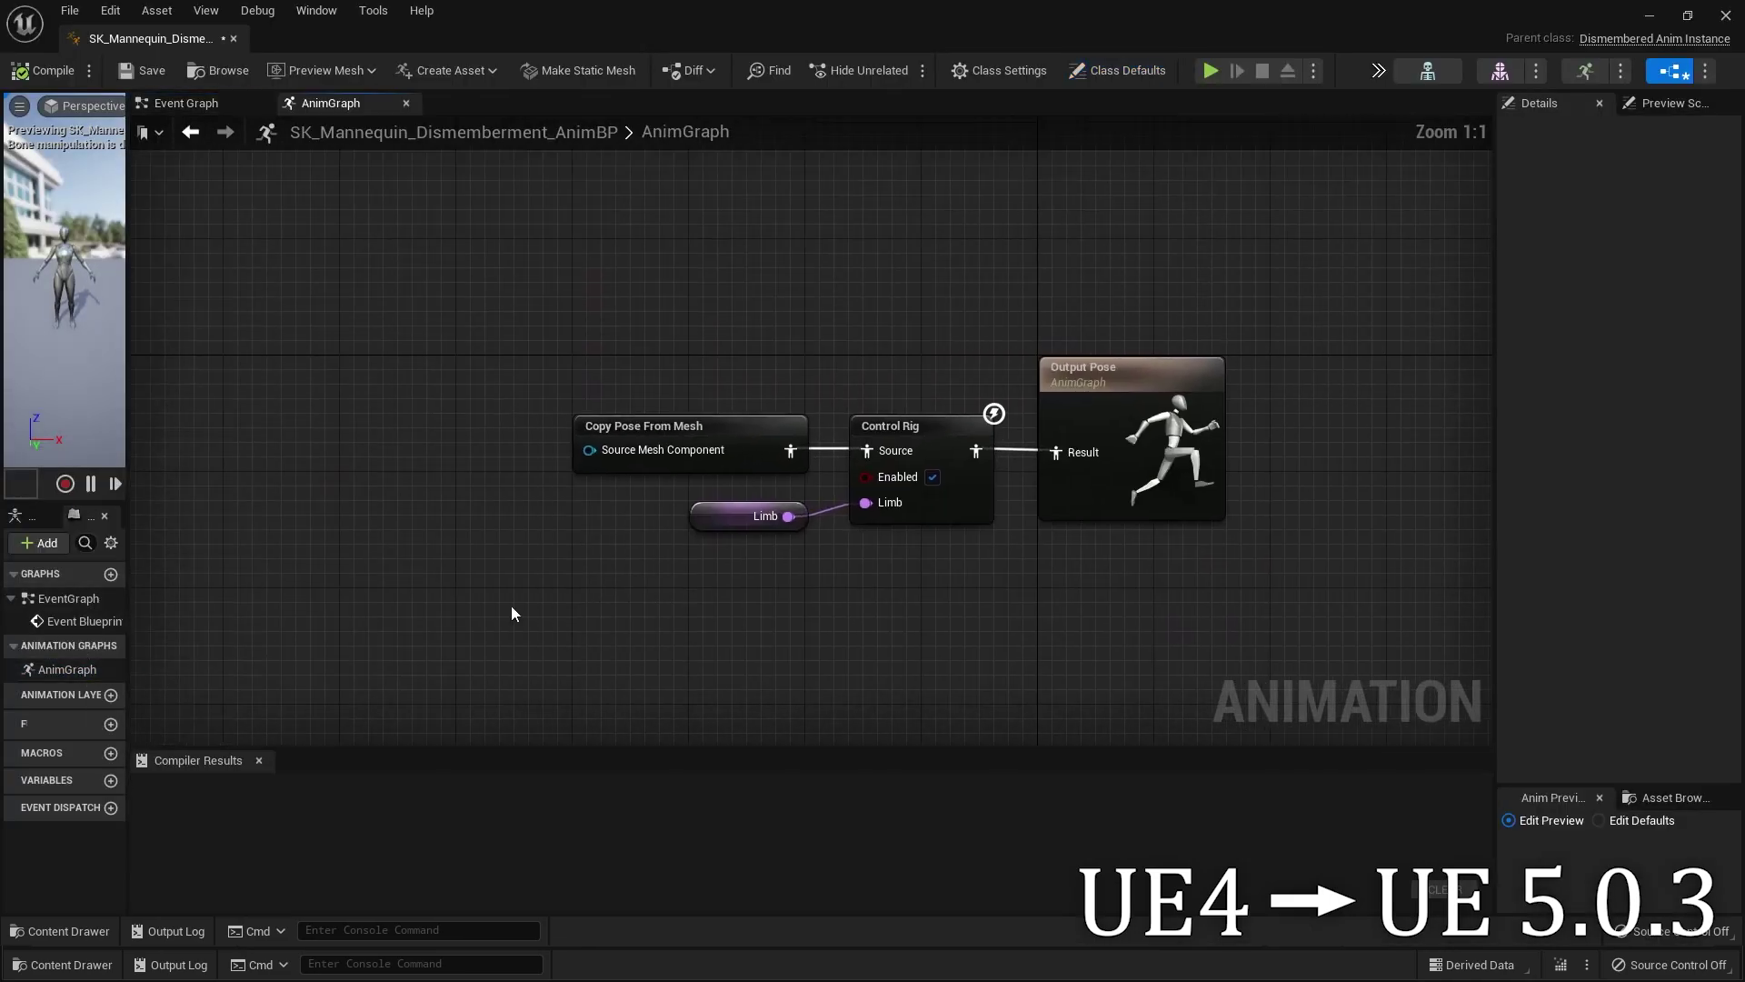
{"action": "left_click", "coordinate": [669, 503]}
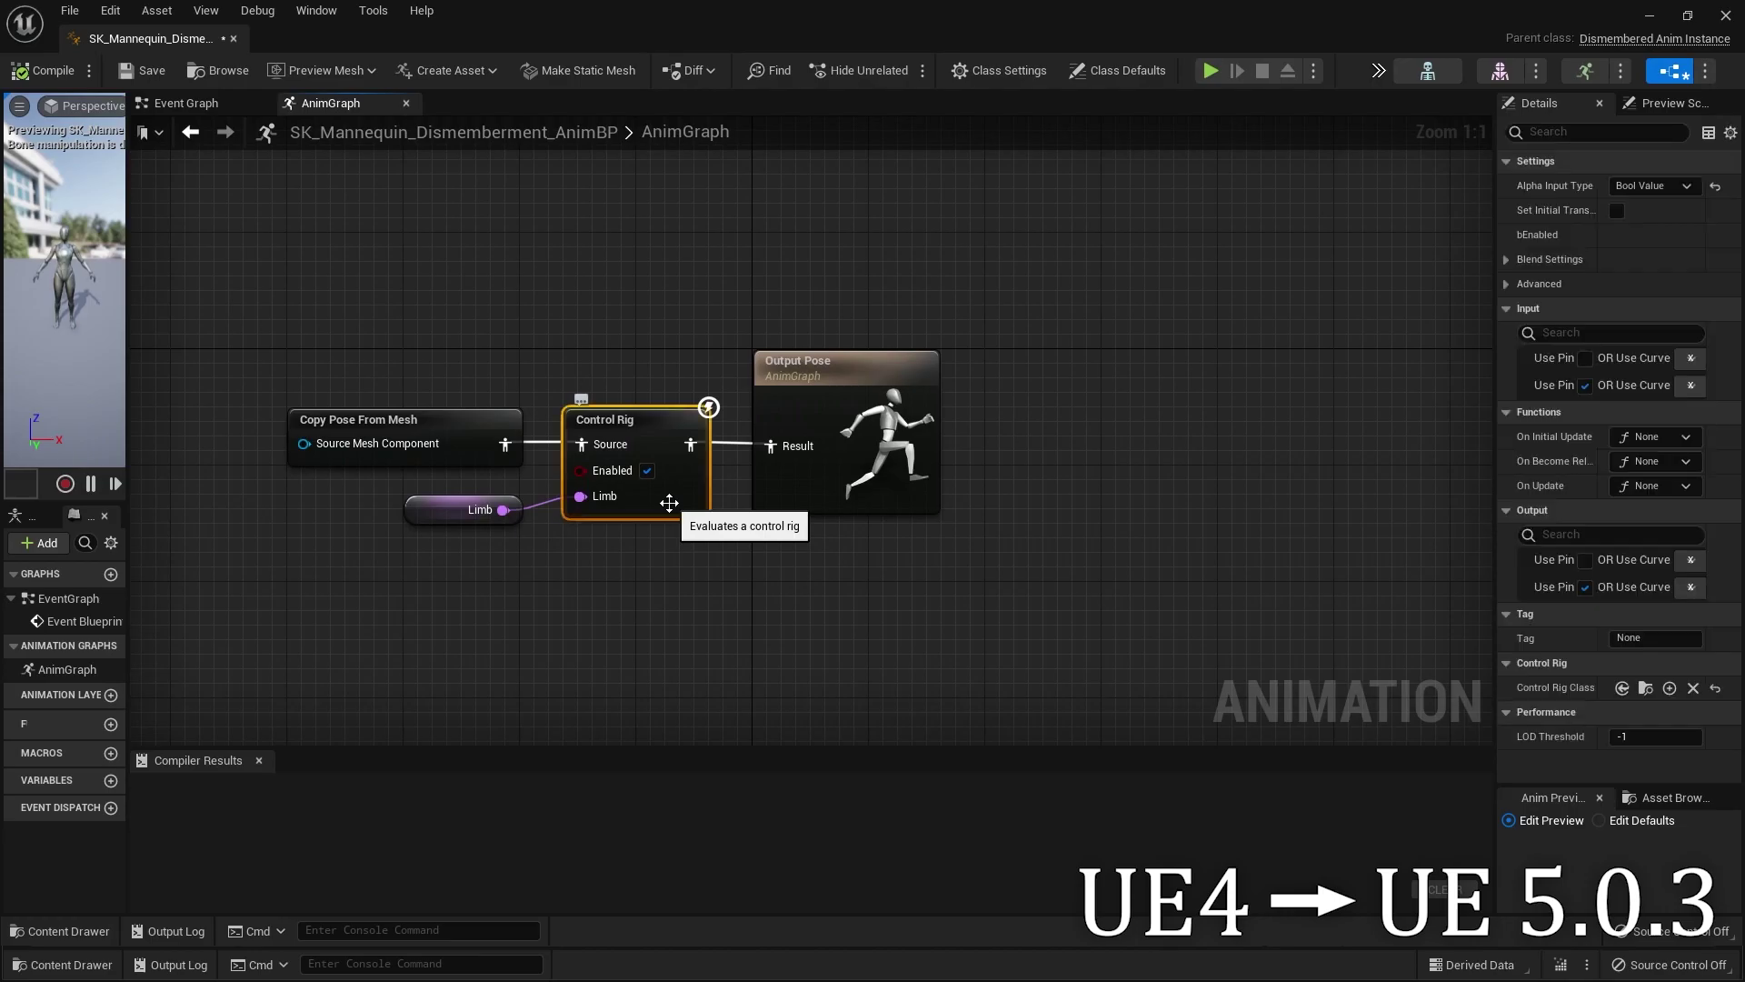
{"action": "left_click_drag", "start_coordinate": [1496, 434], "coordinate": [1144, 434]}
{"action": "left_click", "coordinate": [1428, 689]}
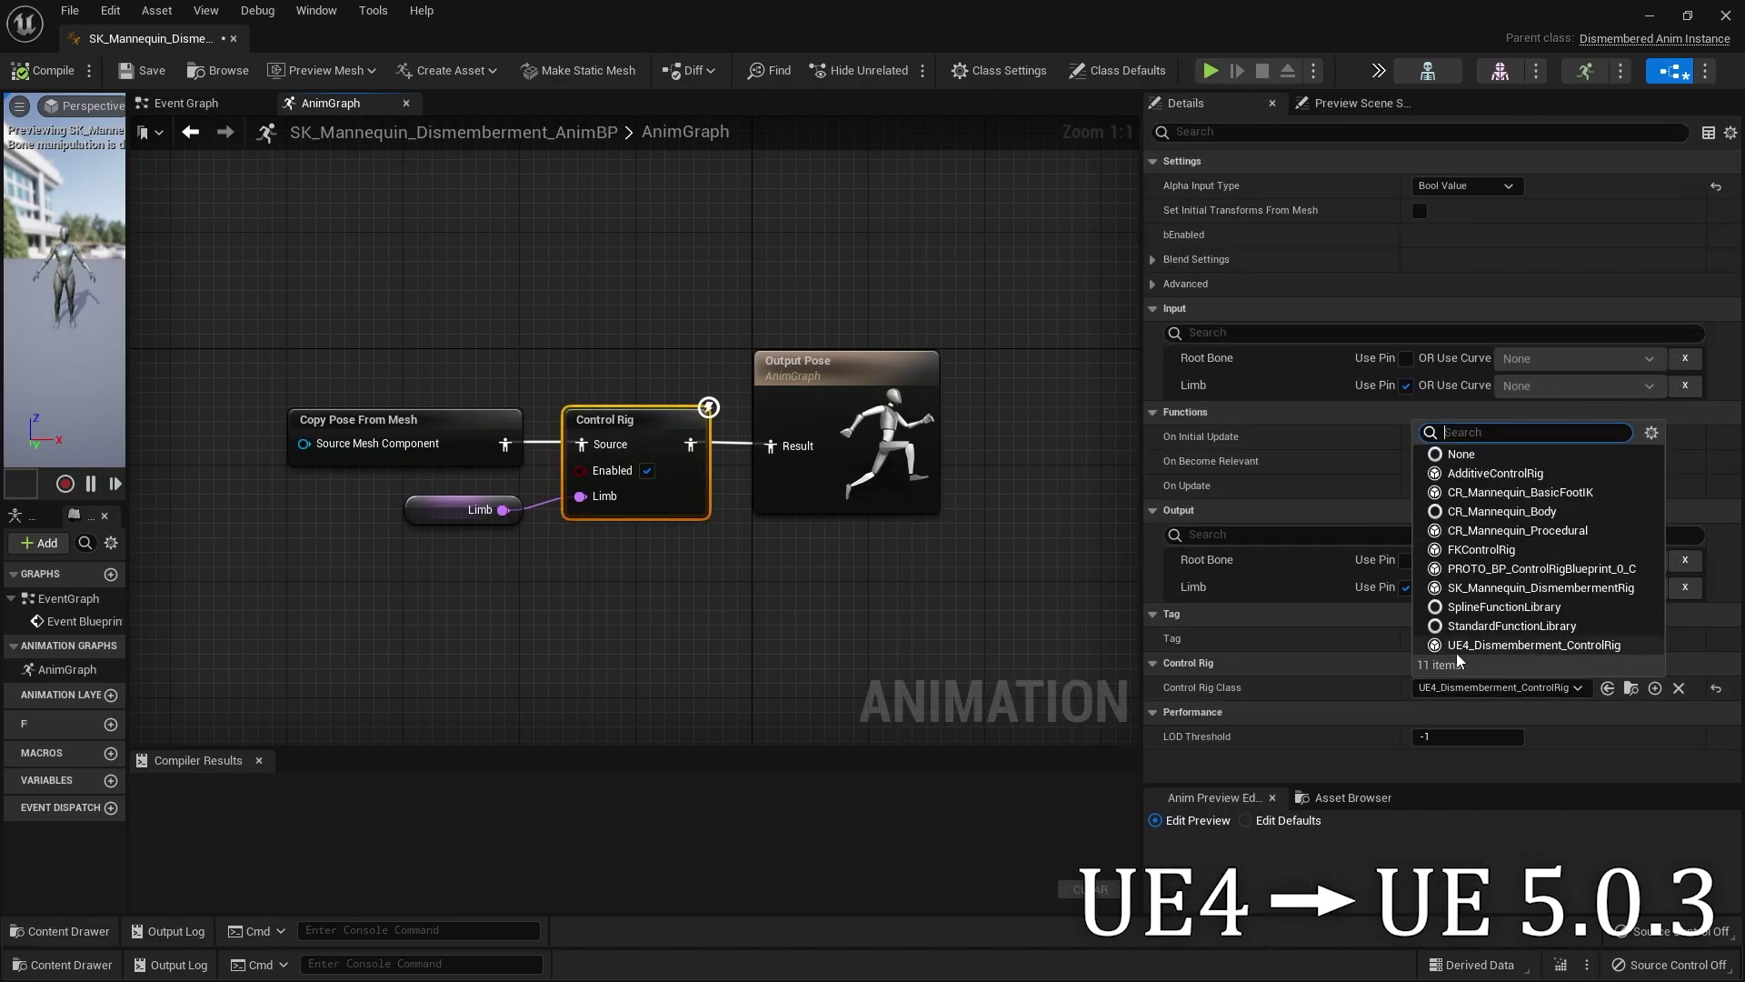
{"action": "left_click", "coordinate": [1495, 588]}
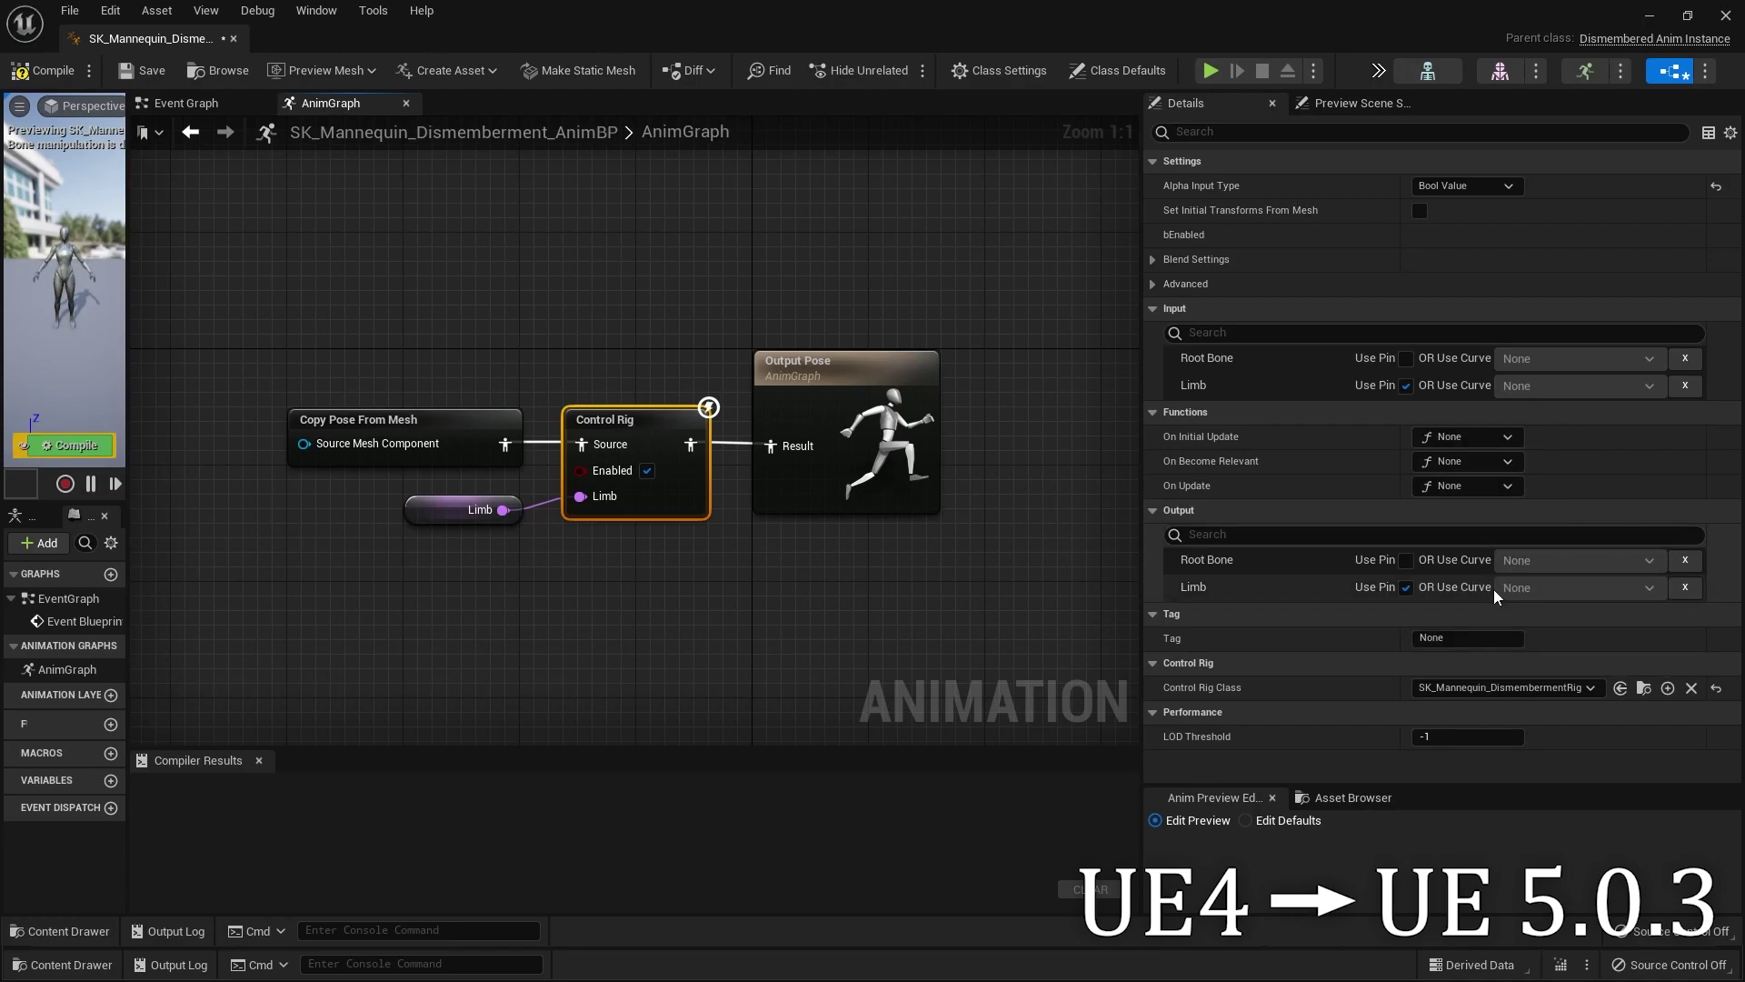
{"action": "left_click", "coordinate": [43, 70]}
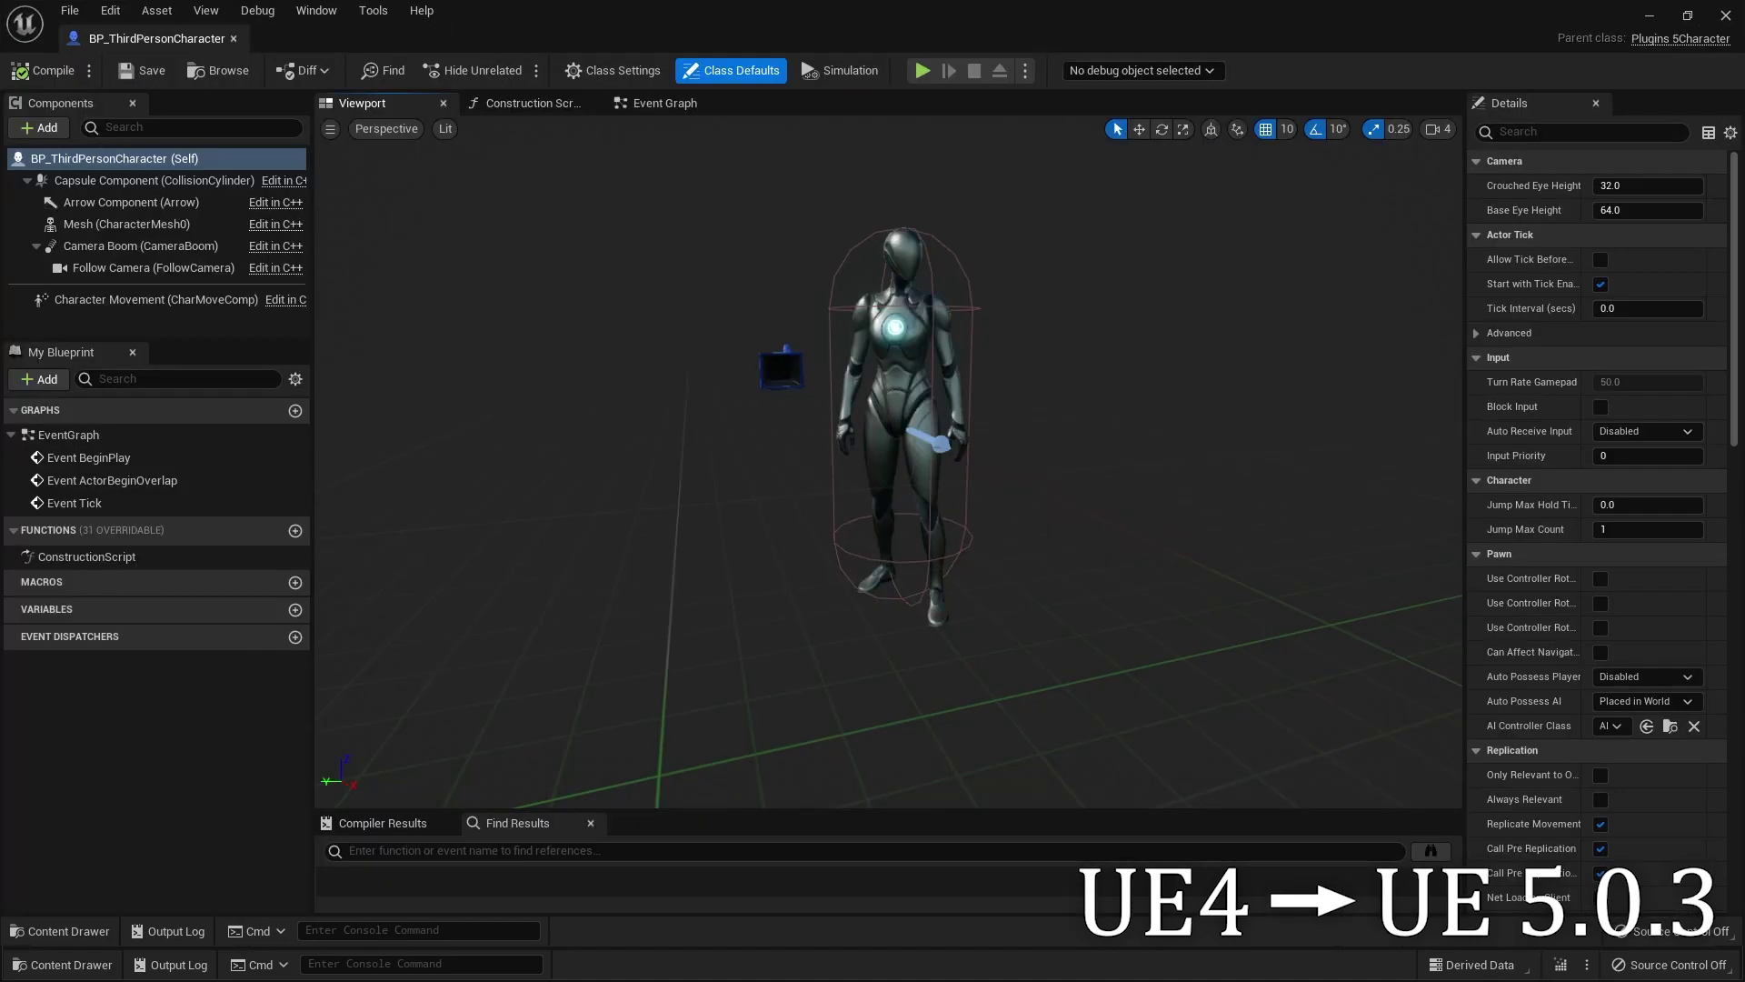
- Add a Dismemberment component to BP_ThirdPersonCharacter
{"action": "left_click", "coordinate": [66, 127]}
{"action": "type", "text": "dismem"}
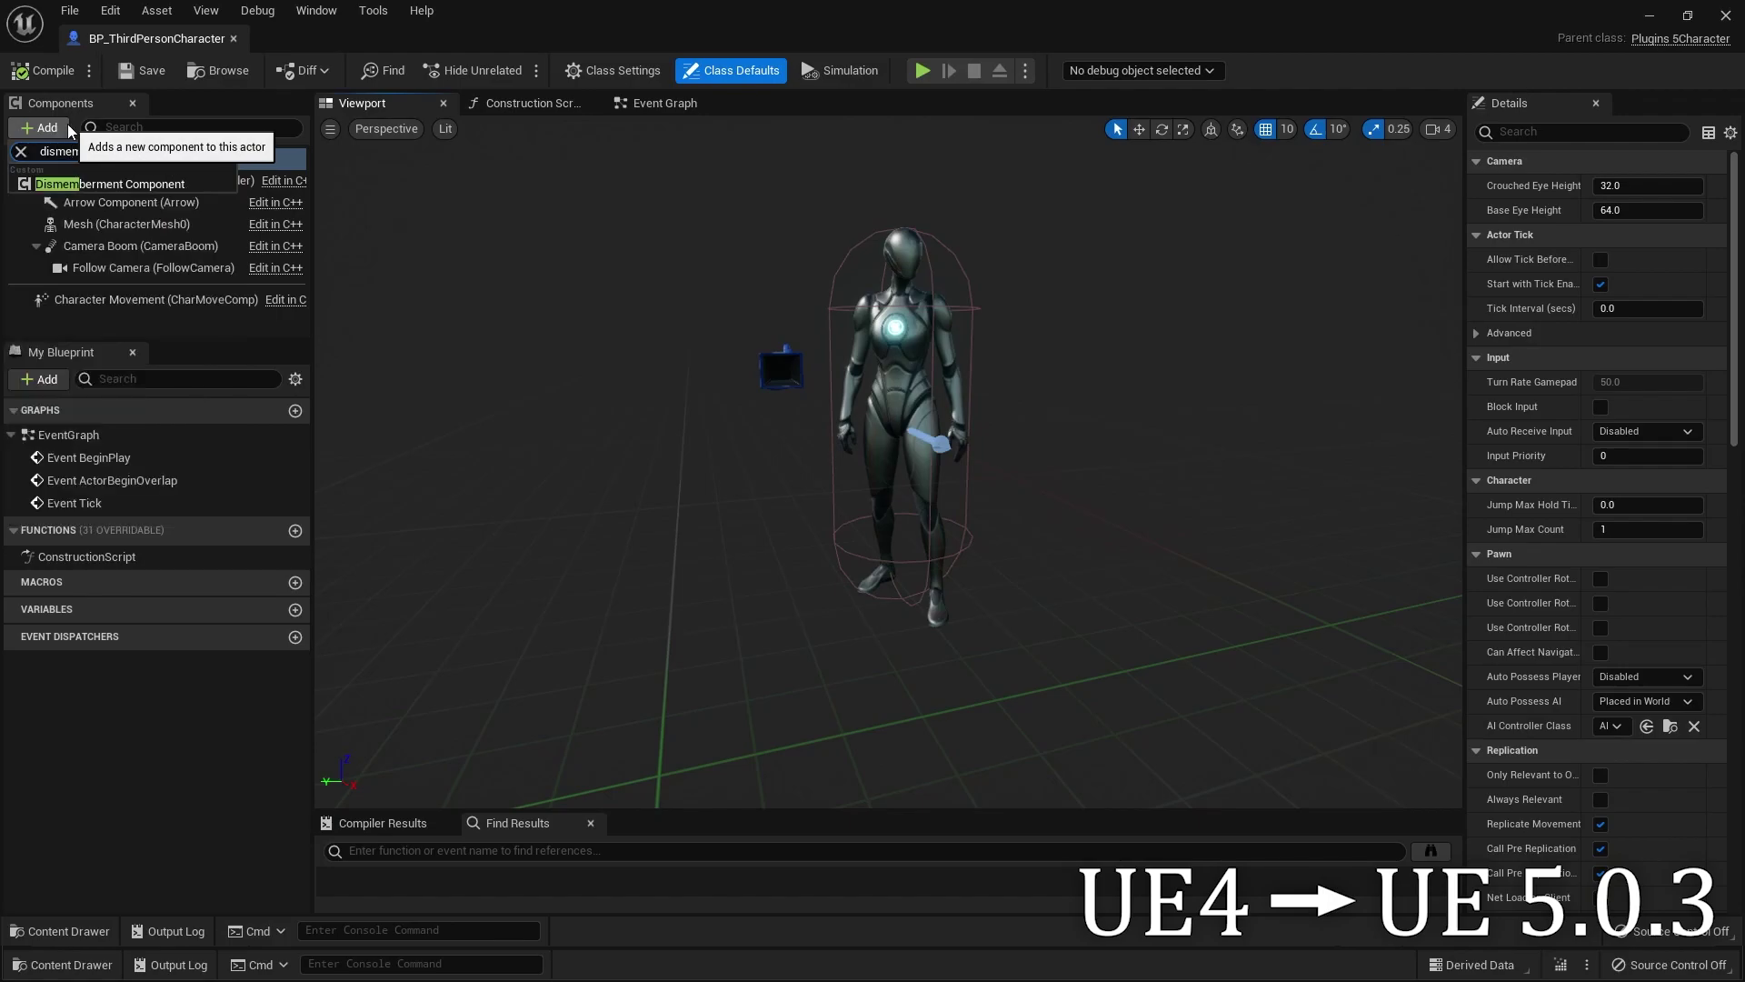
{"action": "left_click", "coordinate": [95, 179]}
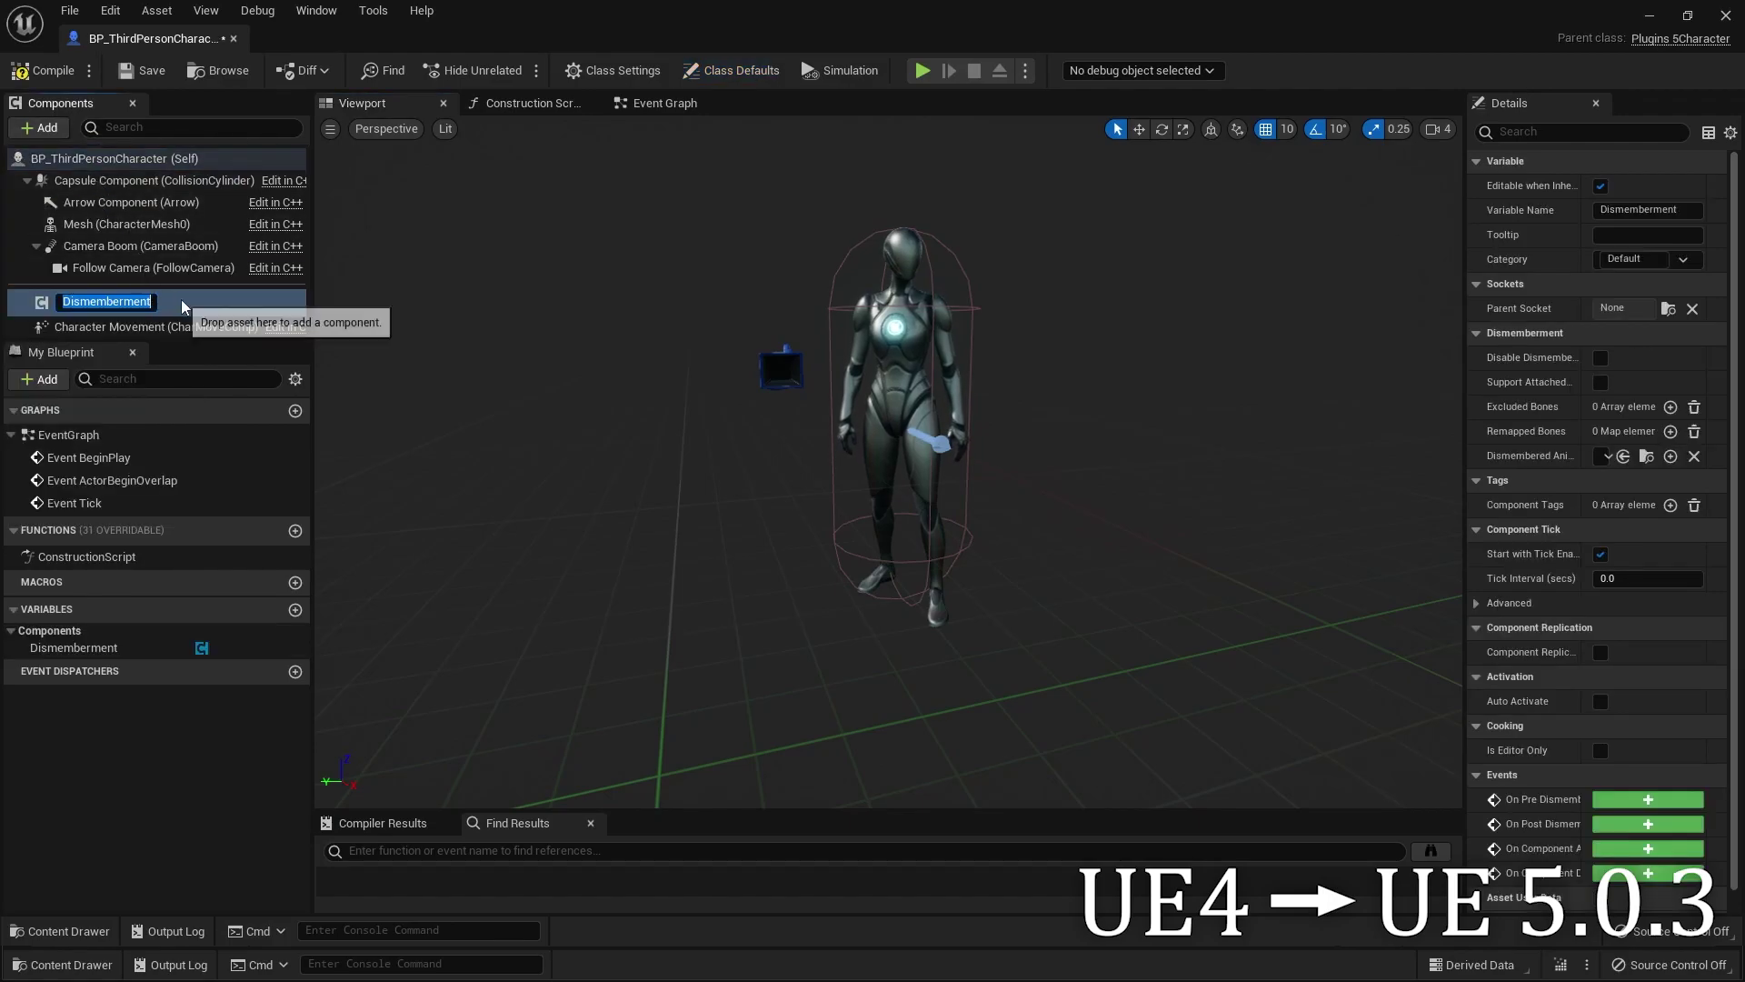
{"action": "key", "text": "Return"}
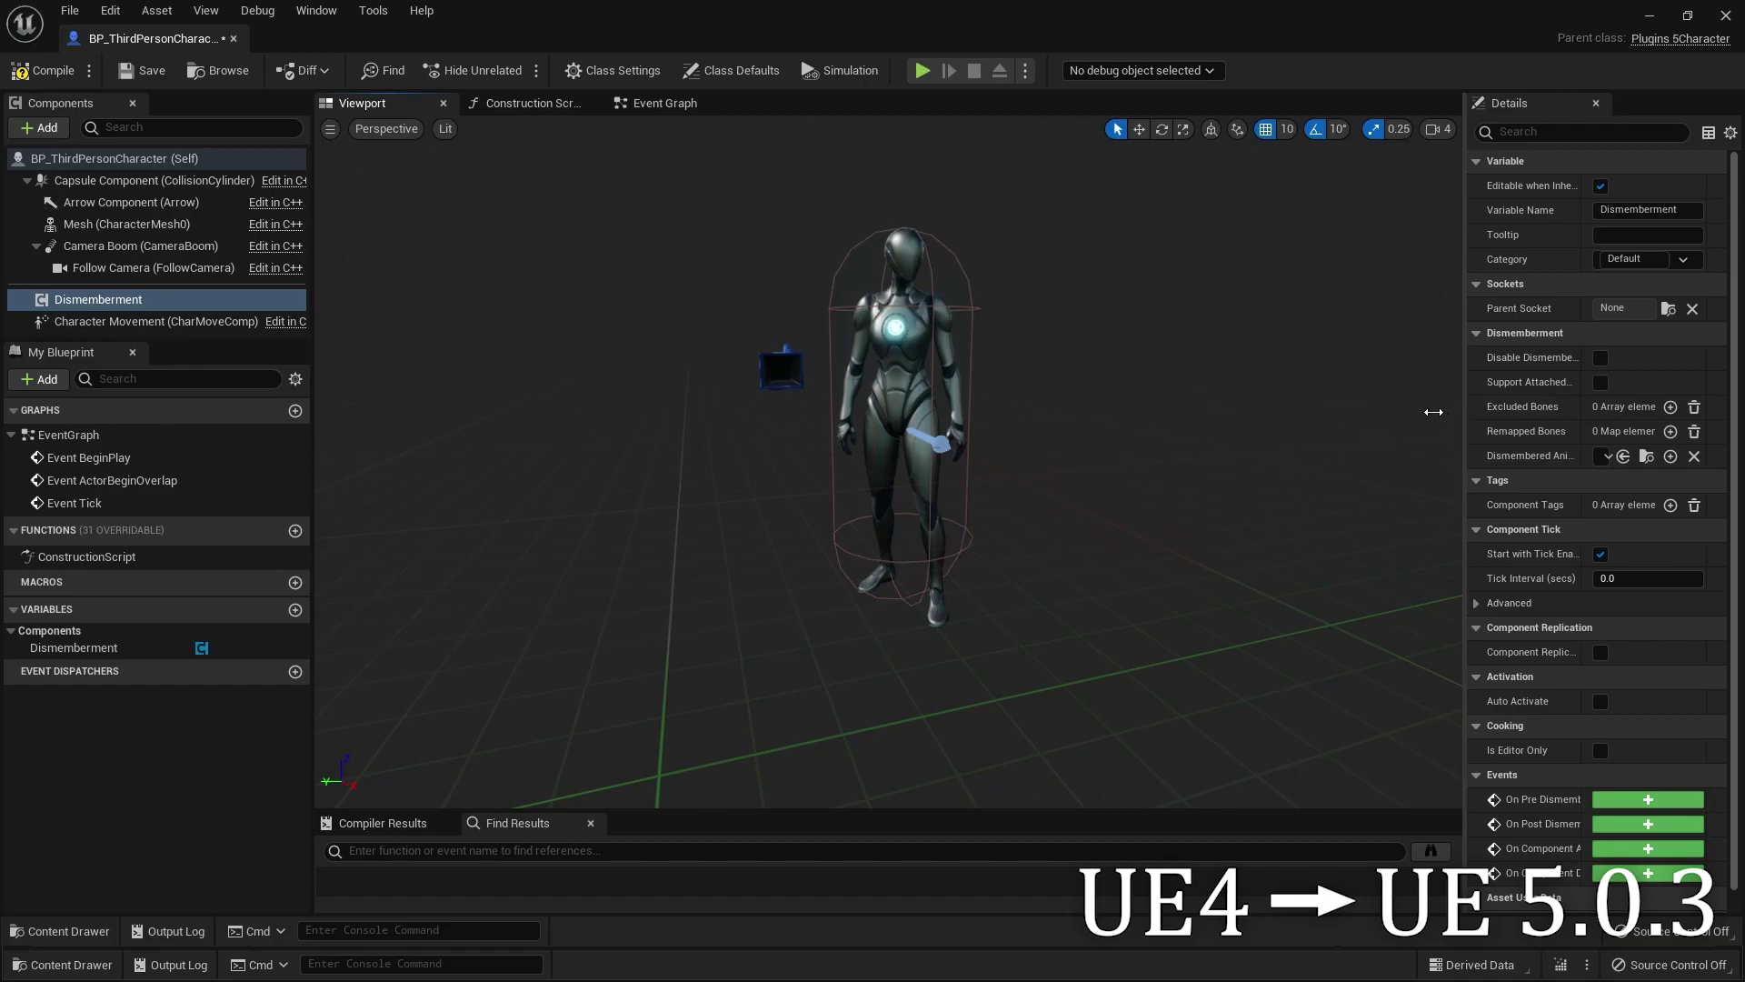
- Set Dismembered Anim Instance to the mannequin dismemberment AnimBP and save the blueprint
{"action": "left_click_drag", "start_coordinate": [1434, 412], "coordinate": [1180, 405]}
{"action": "left_click", "coordinate": [1471, 456]}
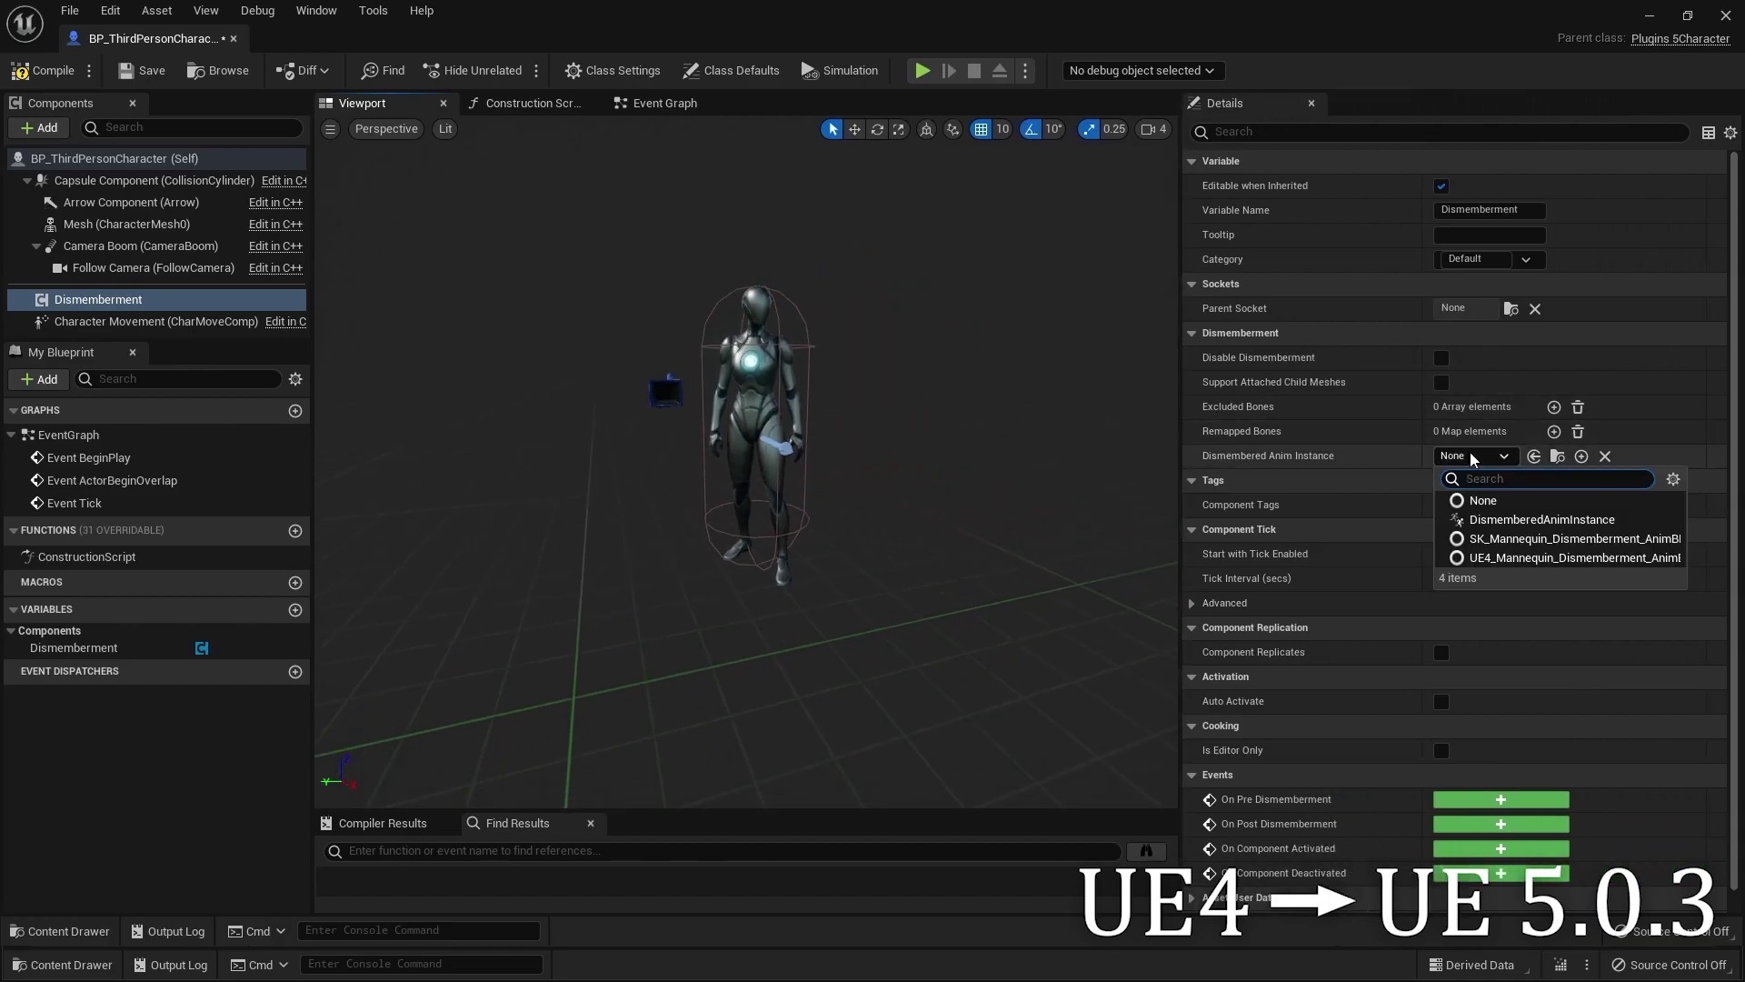
{"action": "left_click", "coordinate": [1524, 549]}
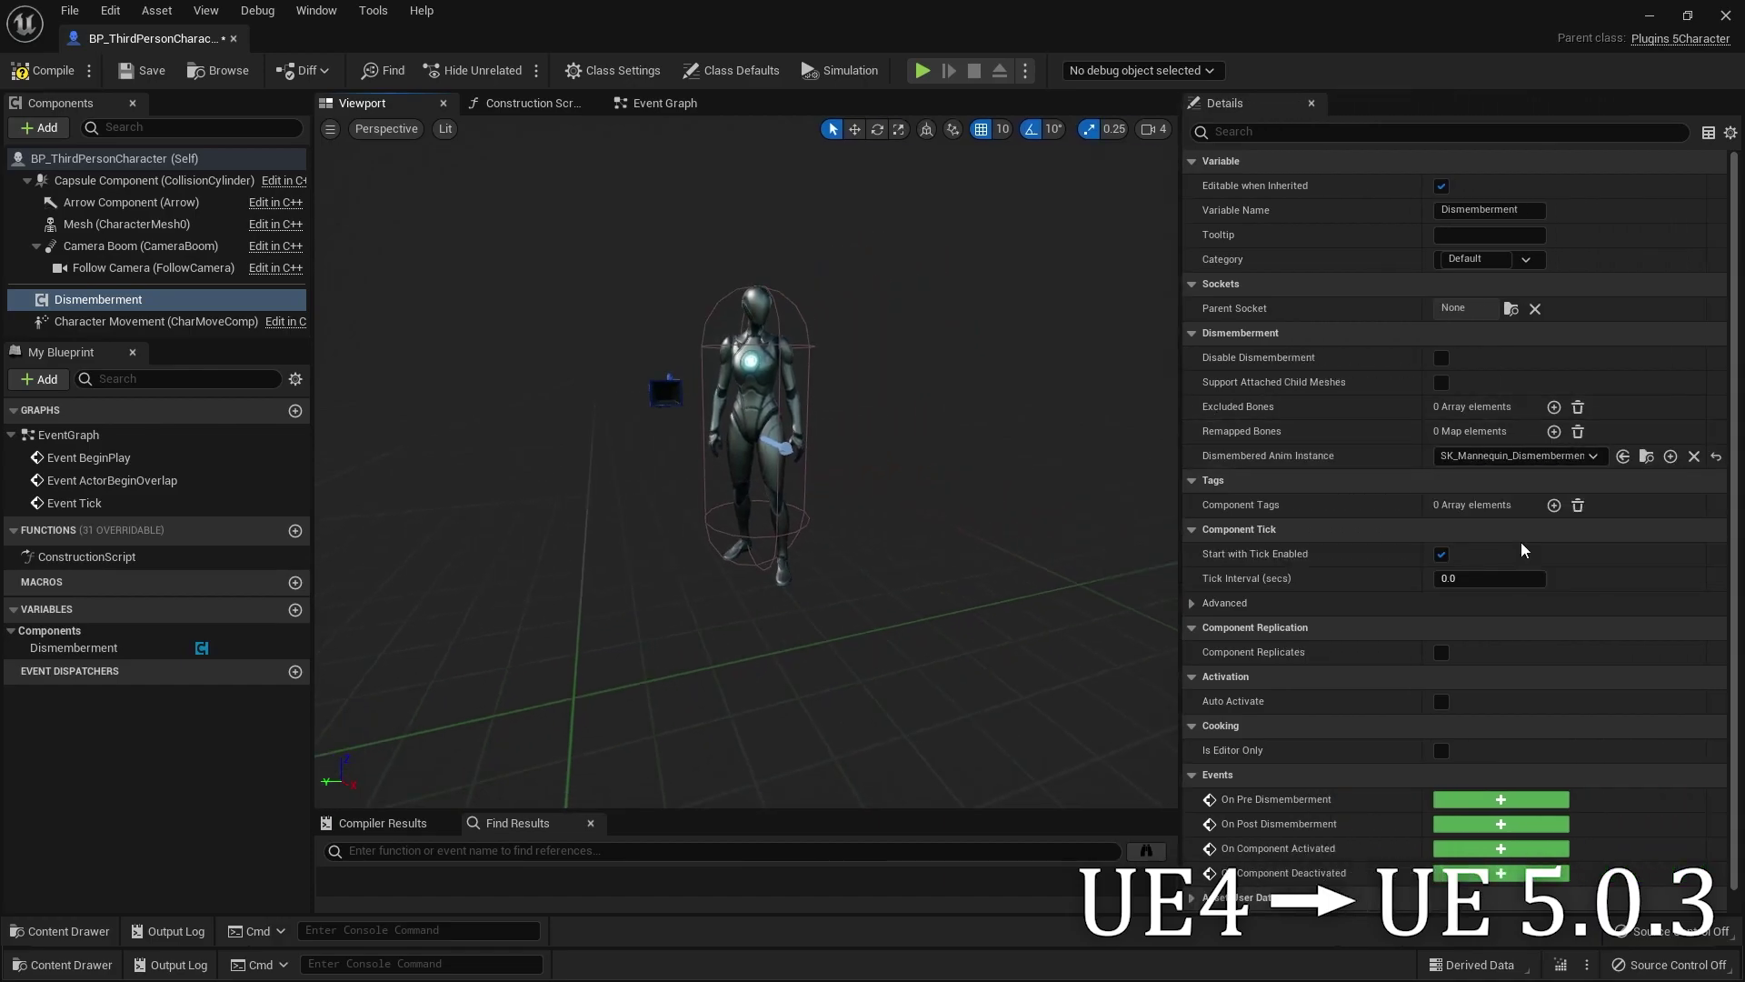
{"action": "left_click", "coordinate": [145, 73]}
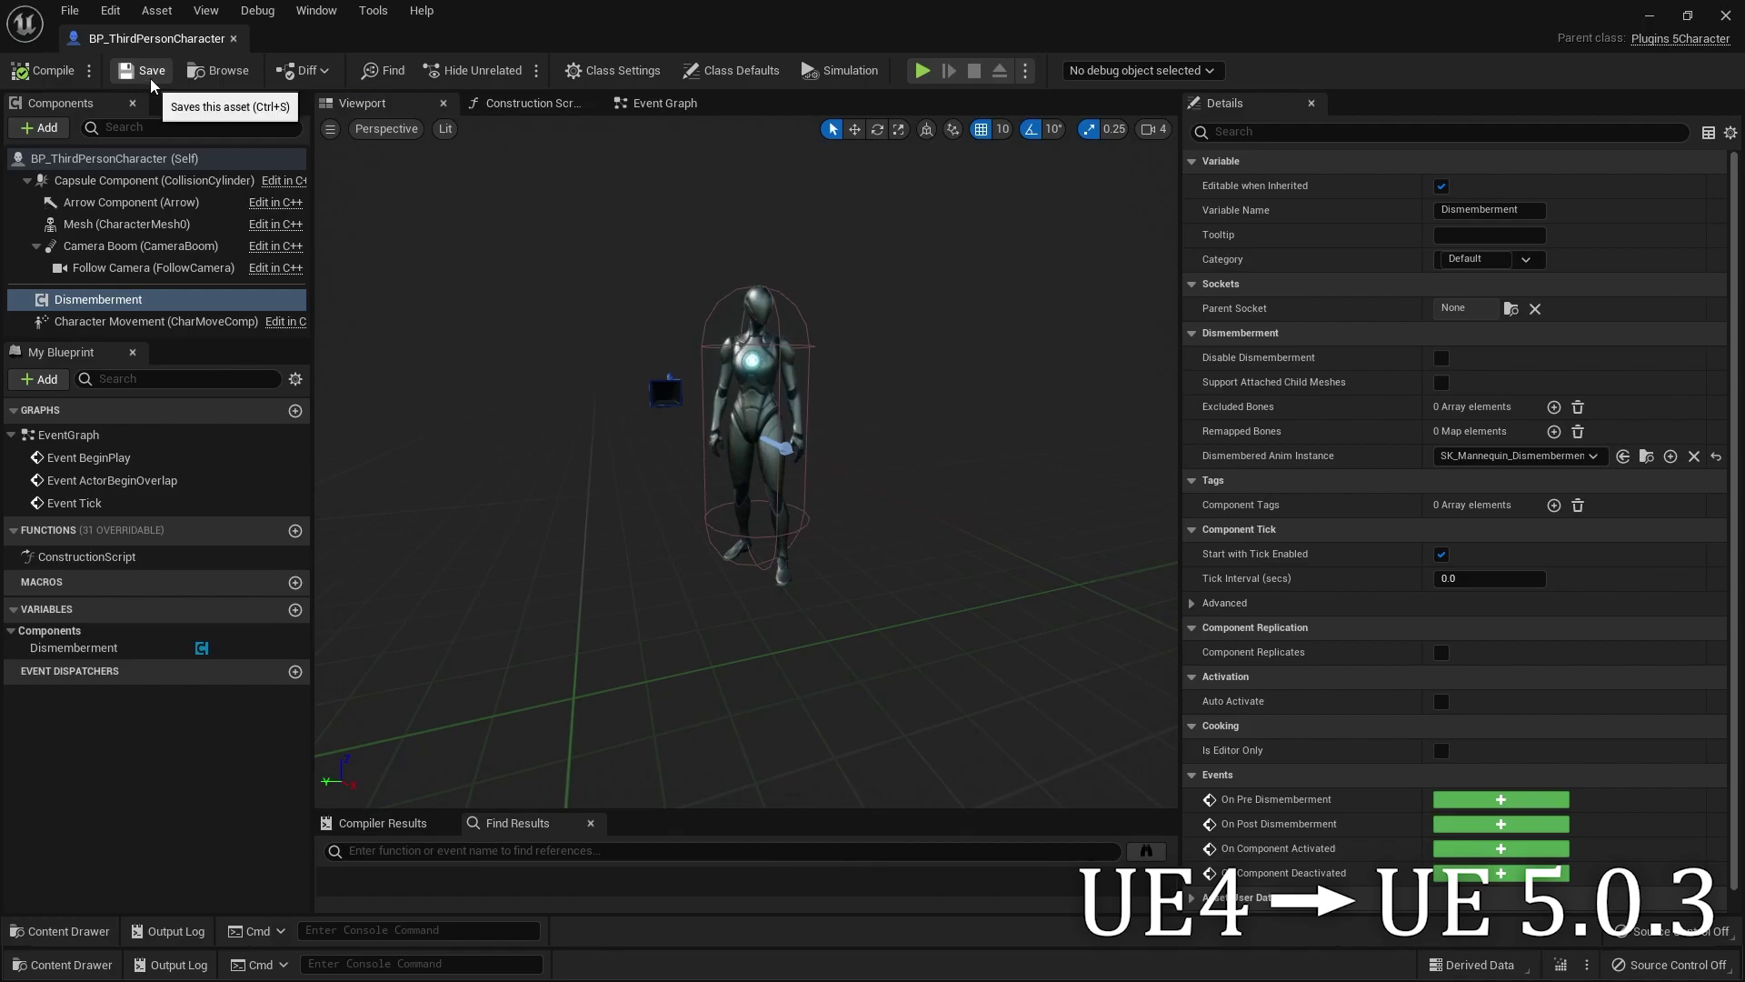
- Place a Dismemberment reference in the Event Graph and wire a Dismember Limb node to it
{"action": "left_click", "coordinate": [681, 105]}
{"action": "right_click_drag", "start_coordinate": [772, 545], "coordinate": [632, 242]}
{"action": "left_click_drag", "start_coordinate": [98, 299], "coordinate": [618, 461]}
{"action": "type", "text": "dismem"}
{"action": "key", "text": "Return"}
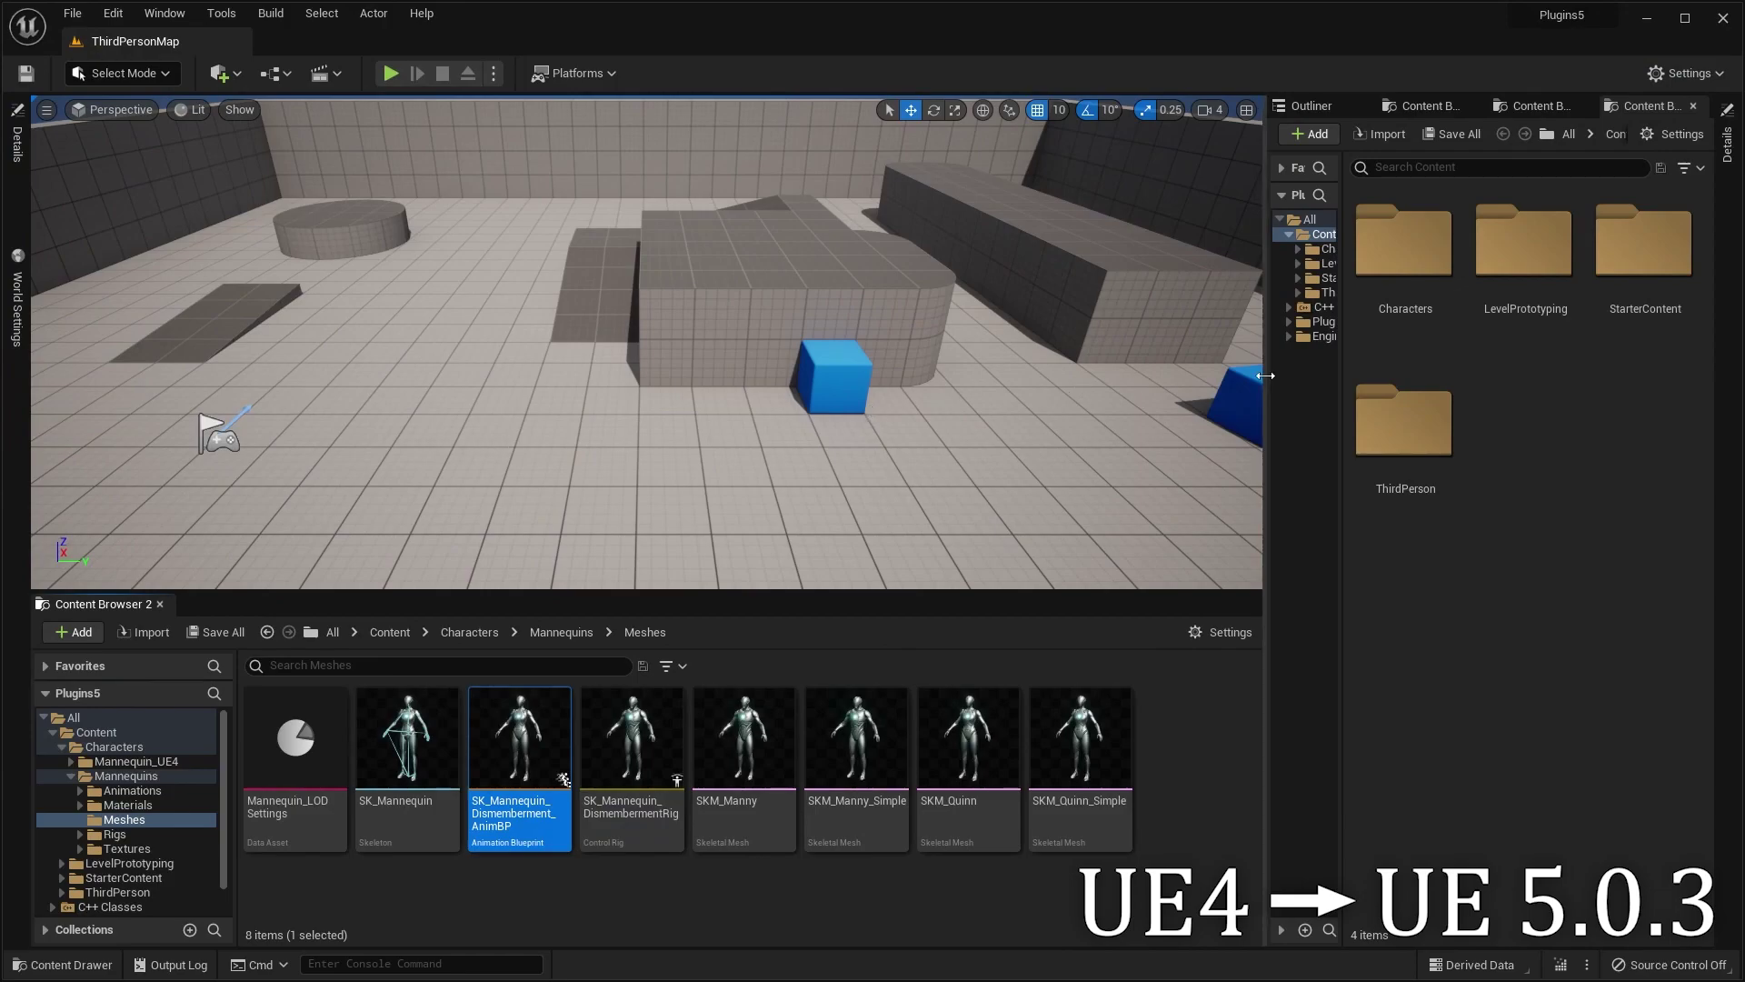
- Load DismembermentShowcase_Level from Plugins > EnGoreDismembermentSystem > Demo and select the right mannequin
{"action": "left_click_drag", "start_coordinate": [1264, 374], "coordinate": [1109, 373]}
{"action": "left_click", "coordinate": [1413, 134]}
{"action": "double_click", "coordinate": [1608, 293]}
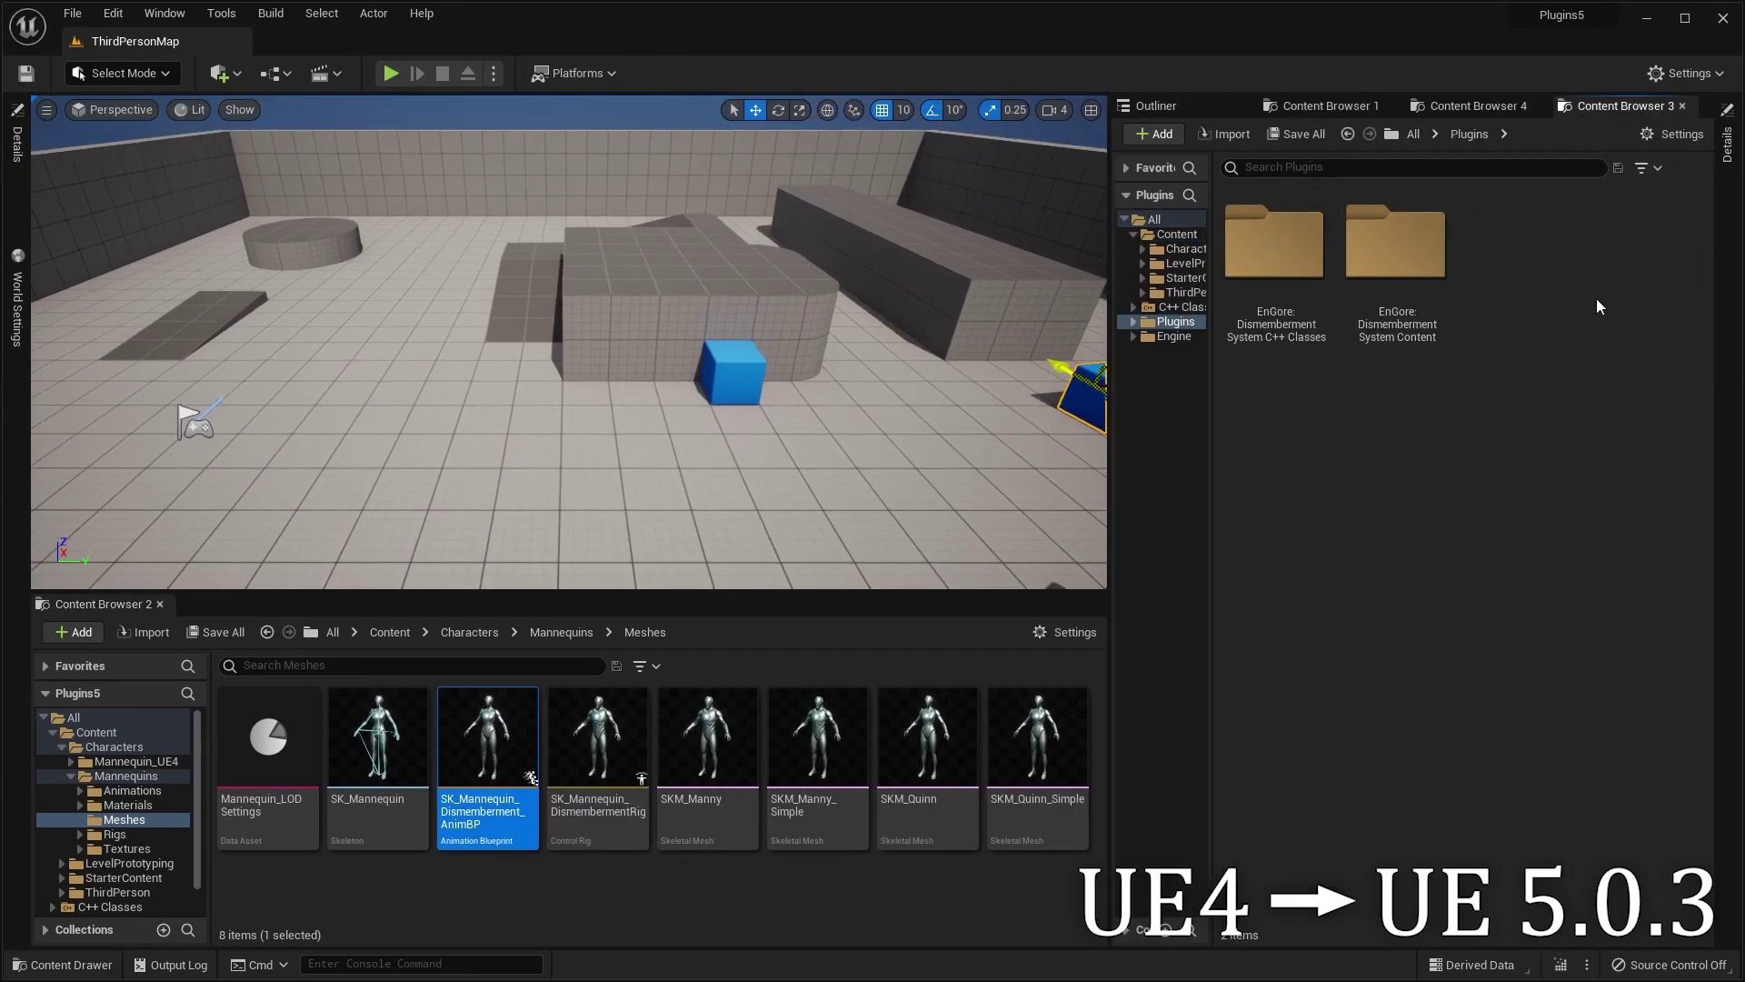
{"action": "double_click", "coordinate": [1433, 303]}
{"action": "double_click", "coordinate": [1281, 291]}
{"action": "double_click", "coordinate": [1393, 309]}
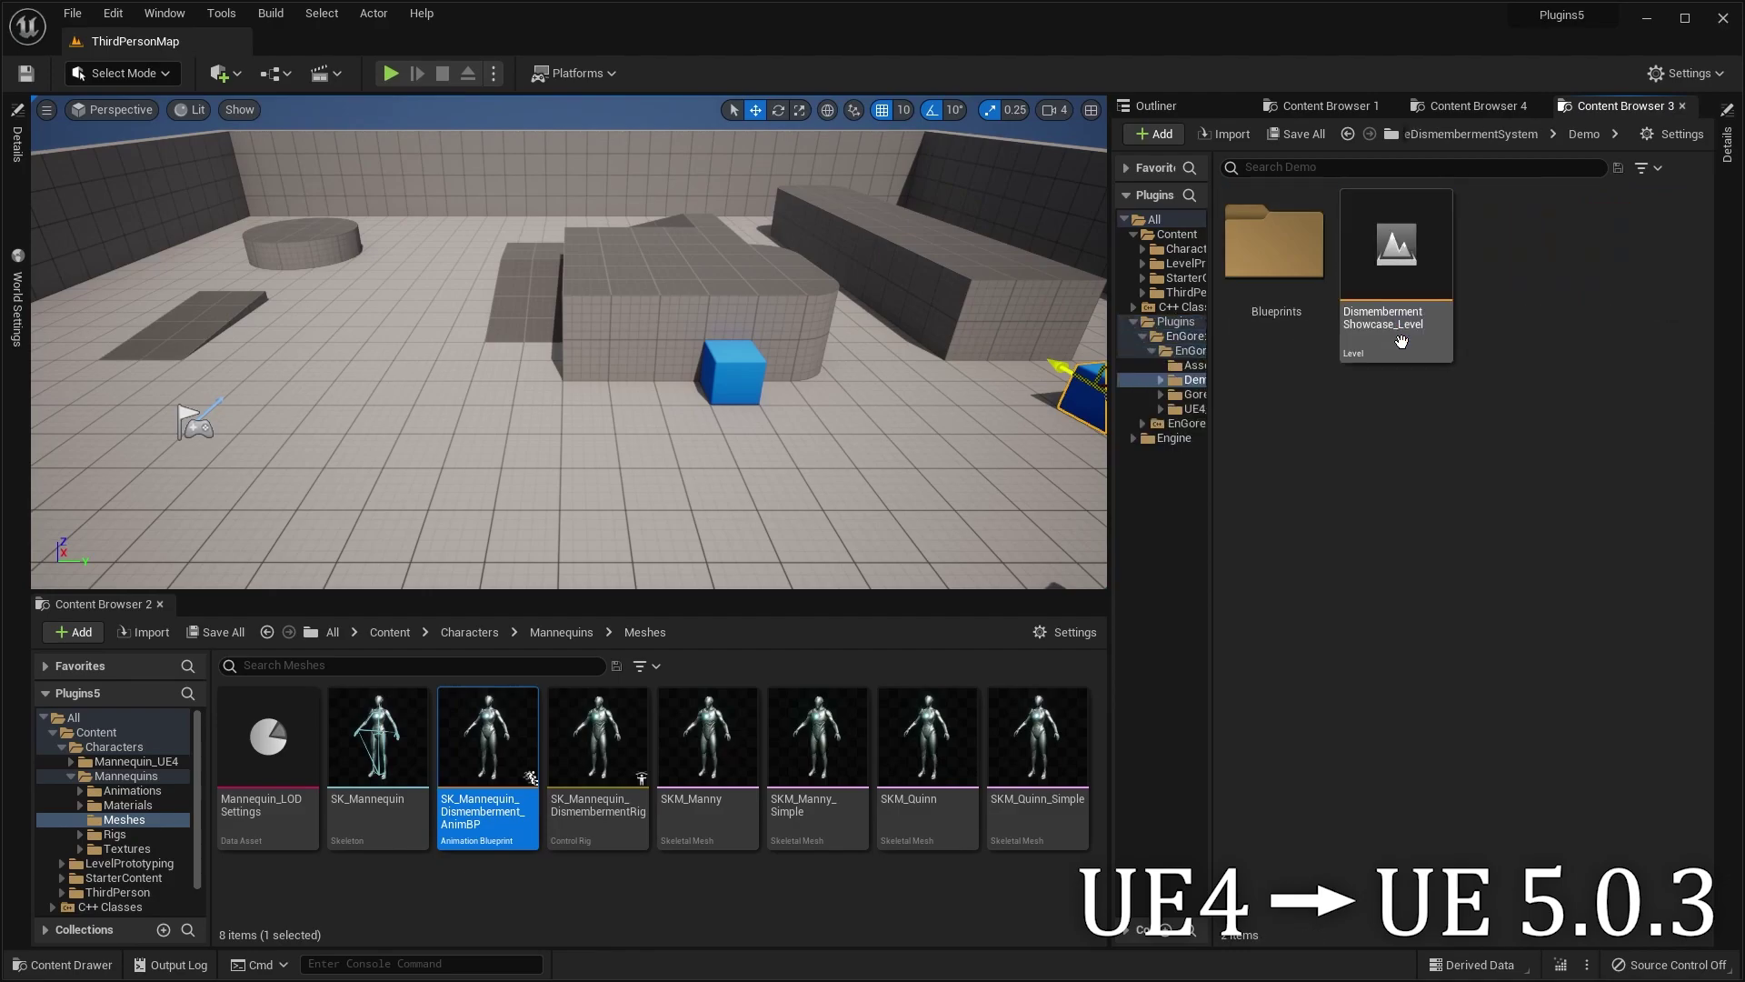
{"action": "double_click", "coordinate": [1395, 300]}
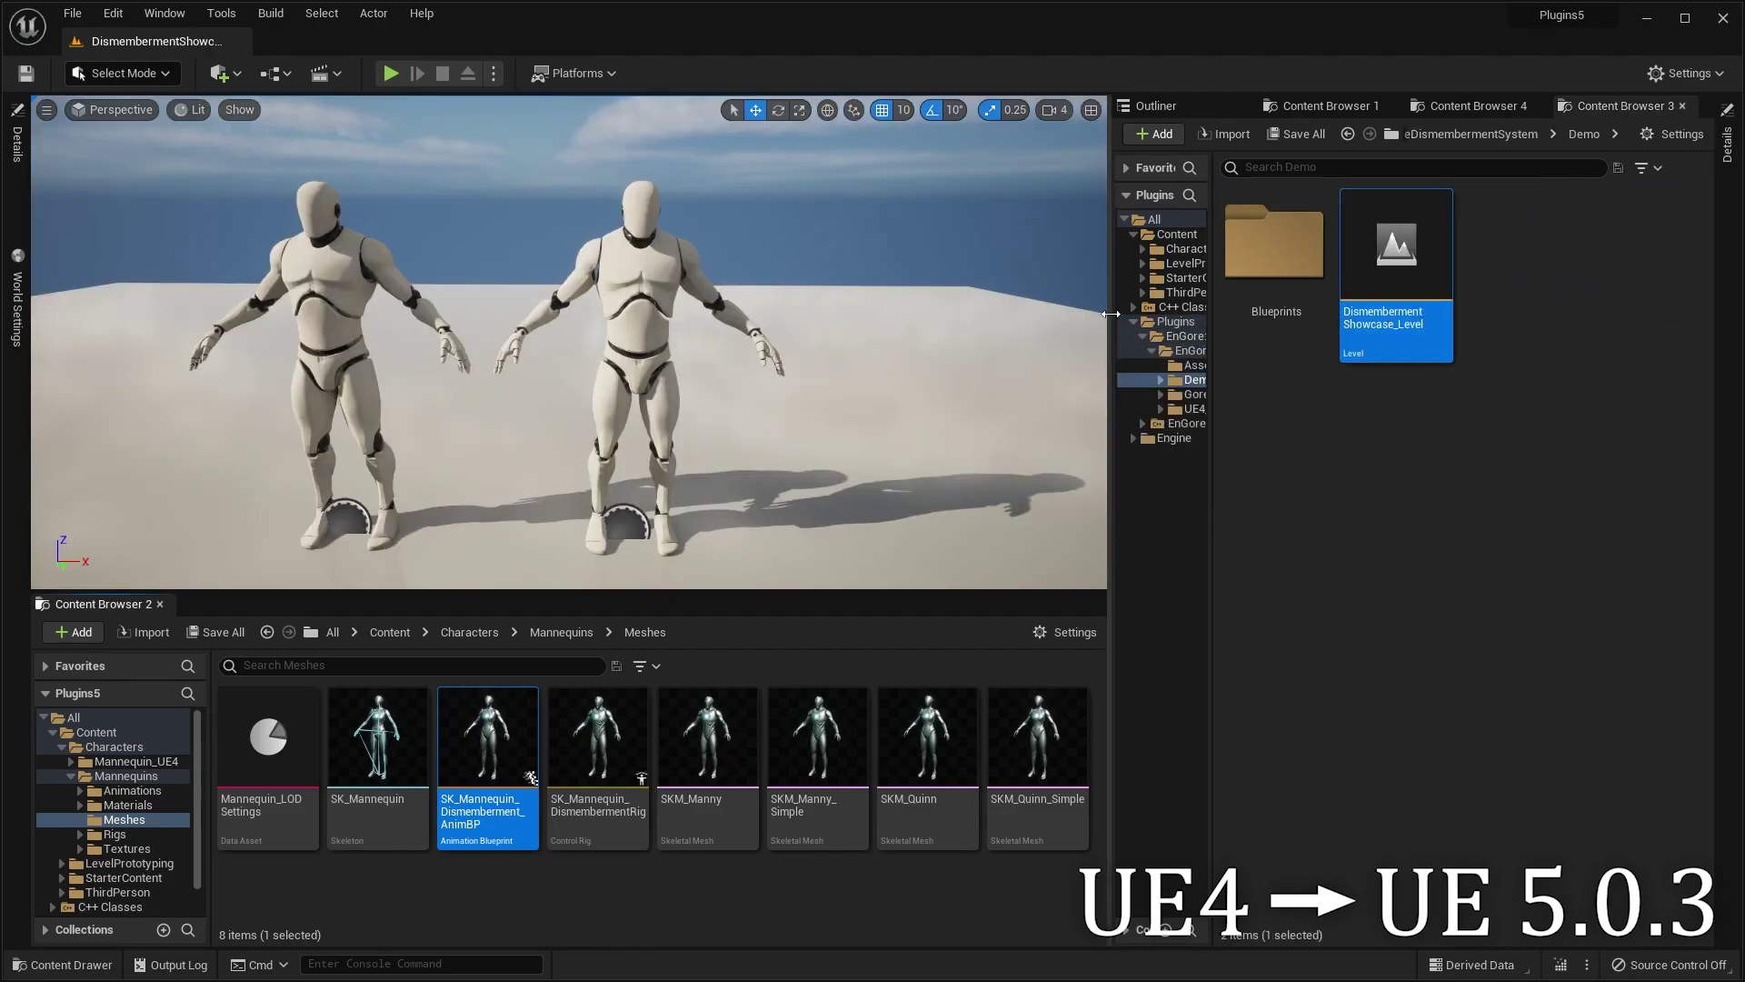
{"action": "left_click_drag", "start_coordinate": [1111, 314], "coordinate": [1407, 314]}
{"action": "scroll", "coordinate": [905, 318], "scroll_direction": "down", "scroll_amount": 3}
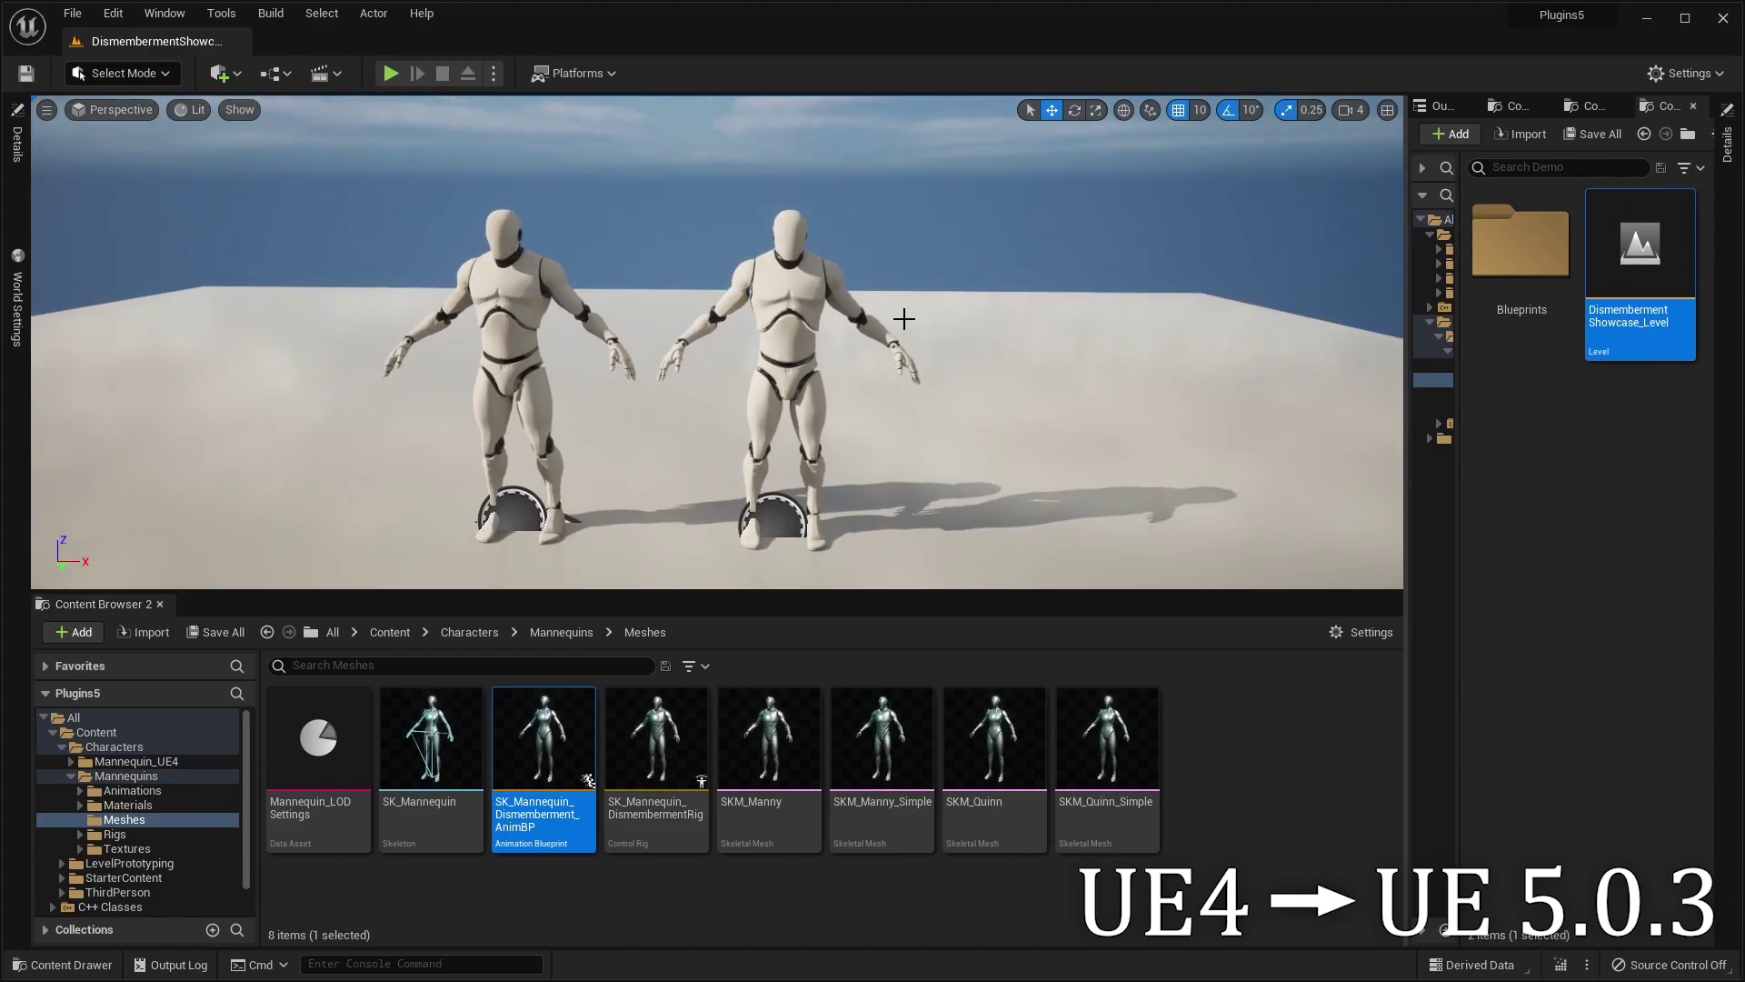
{"action": "left_click", "coordinate": [795, 300]}
- Set the Gore component's Dismembered Anim Instance to SK_Mannequin_Dismemberment_AnimBP
{"action": "left_click", "coordinate": [12, 220]}
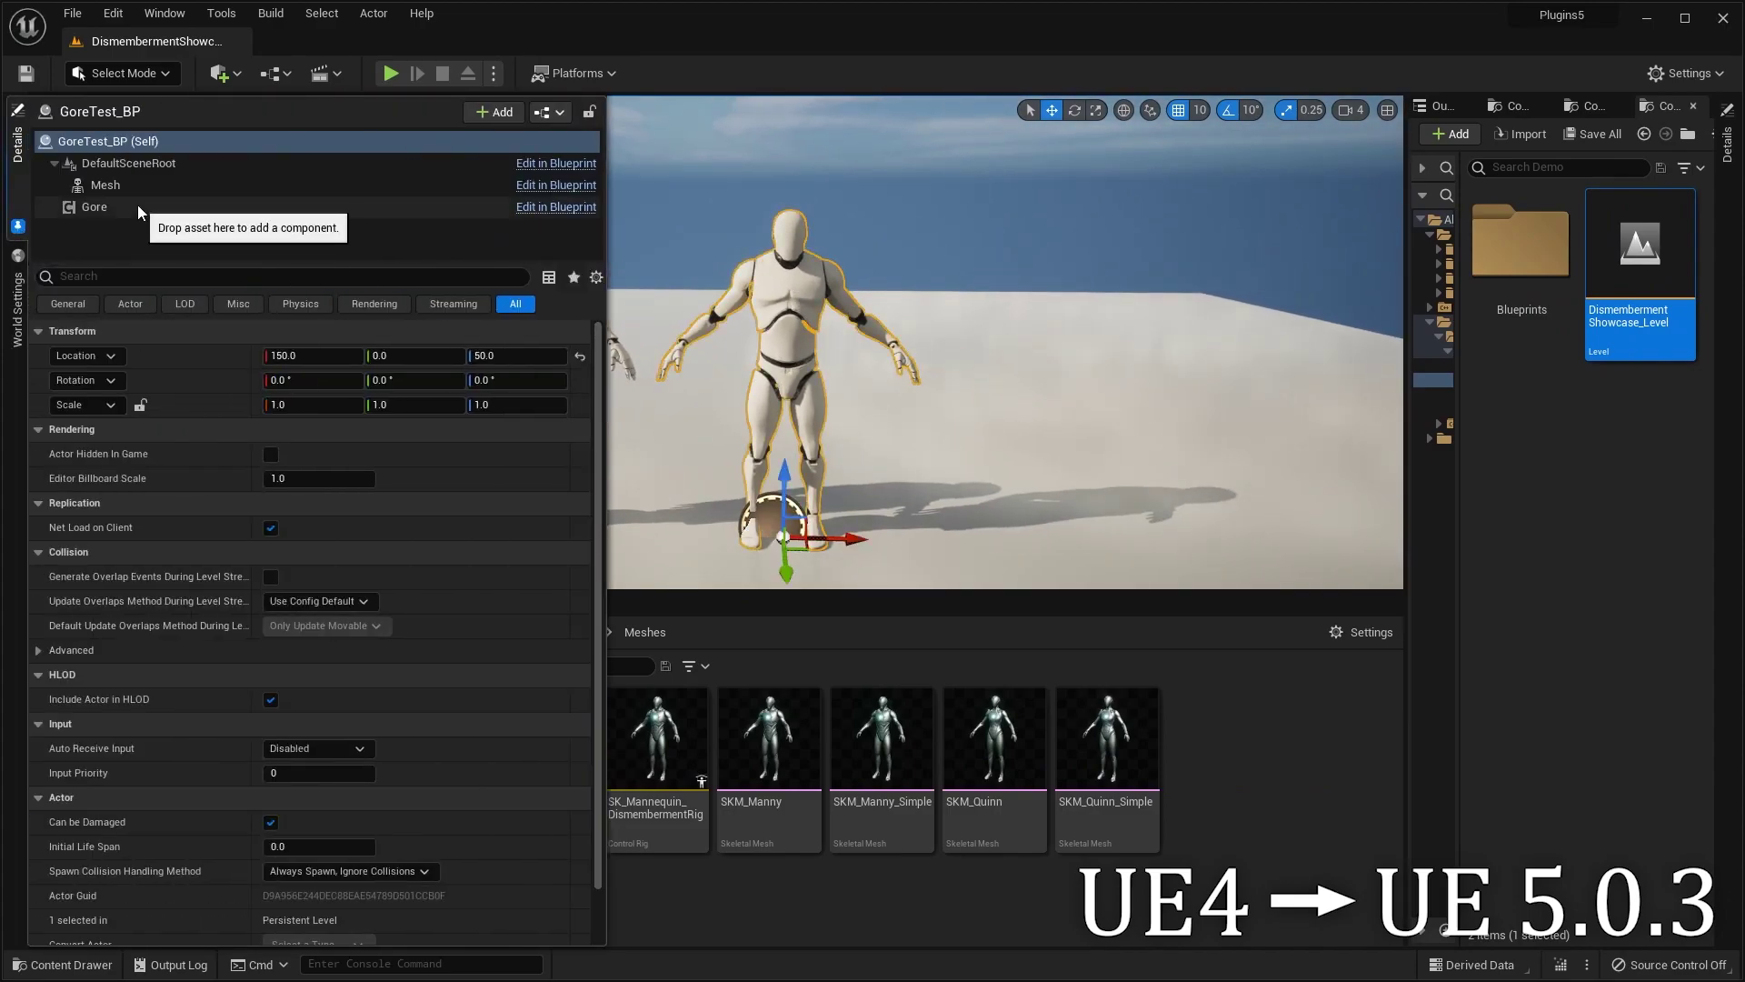
{"action": "left_click", "coordinate": [145, 205]}
{"action": "left_click", "coordinate": [363, 453]}
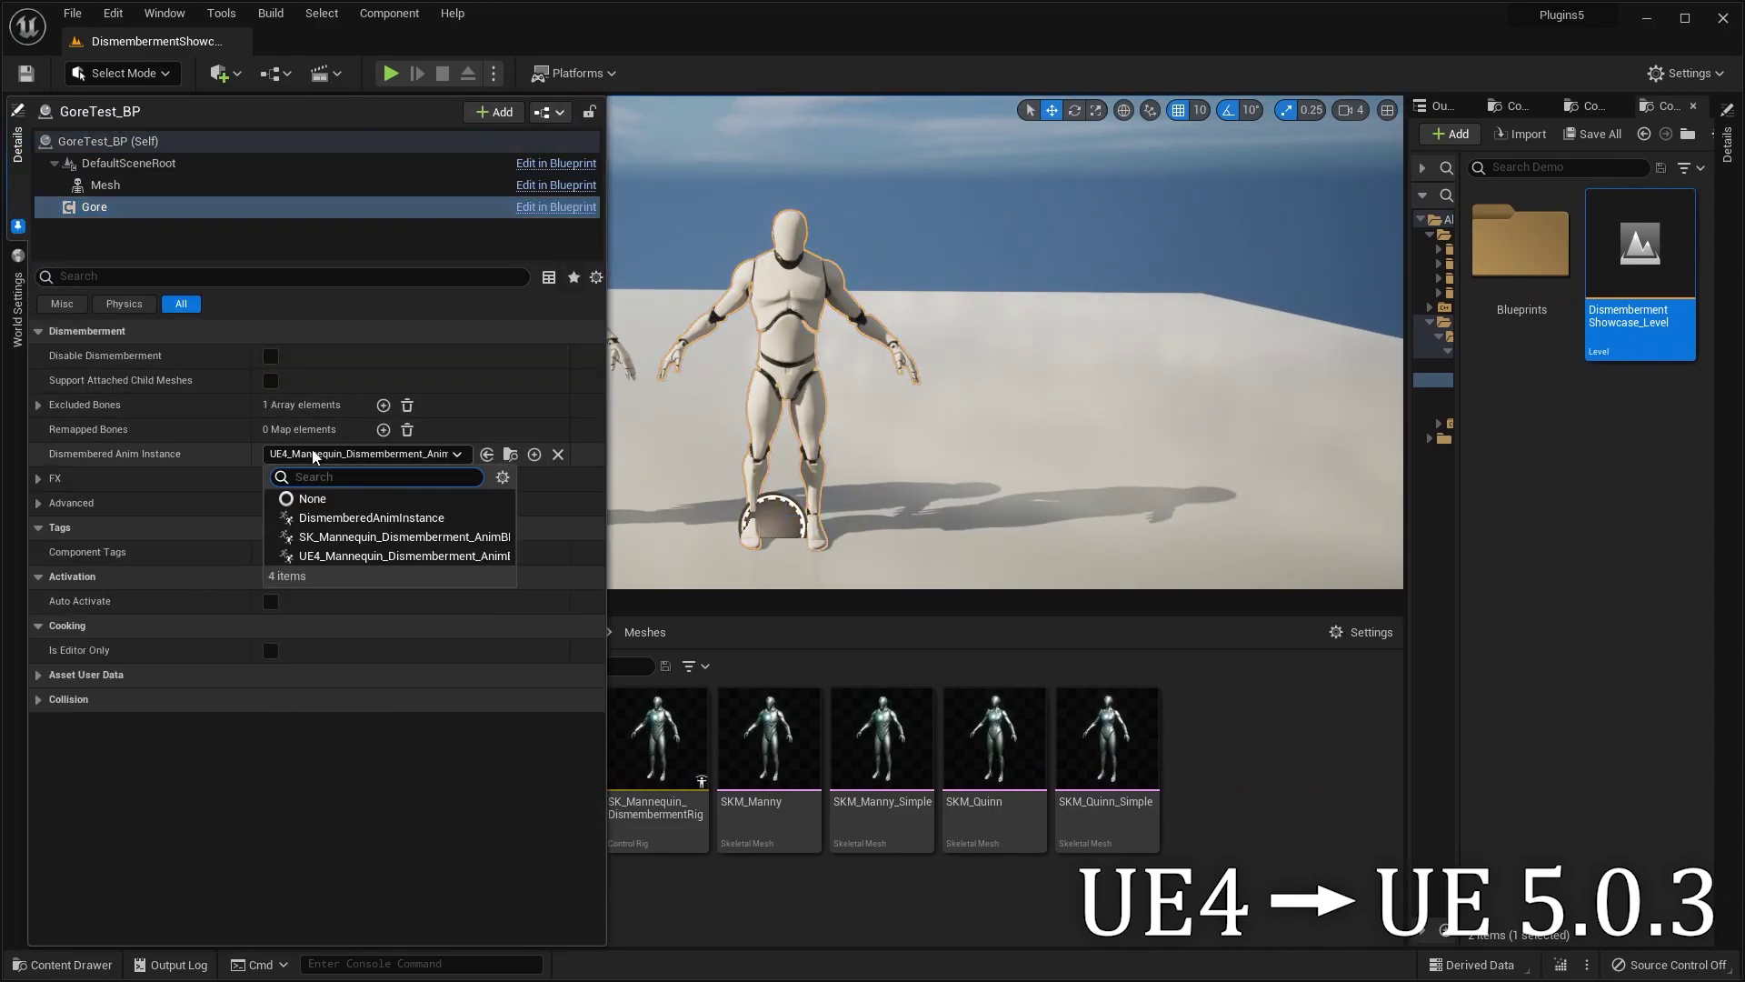
{"action": "left_click", "coordinate": [337, 538]}
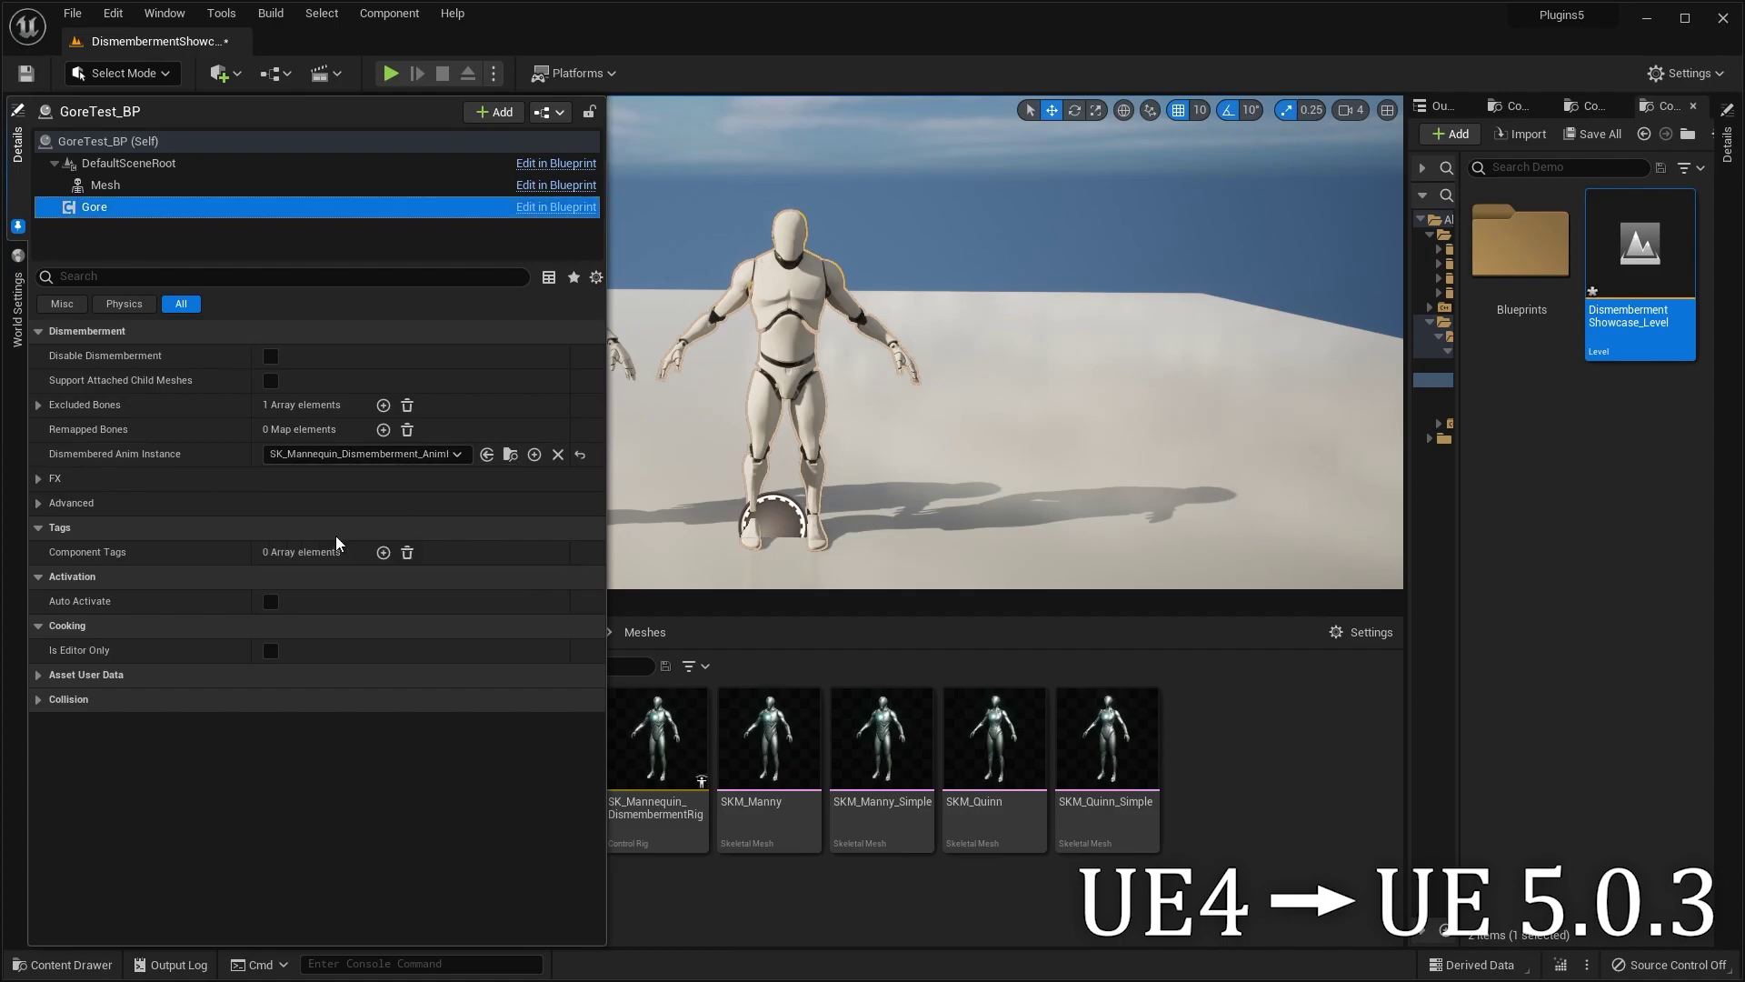
- Swap the Mesh component's Skeletal Mesh to SKM_Manny
{"action": "left_click", "coordinate": [106, 185]}
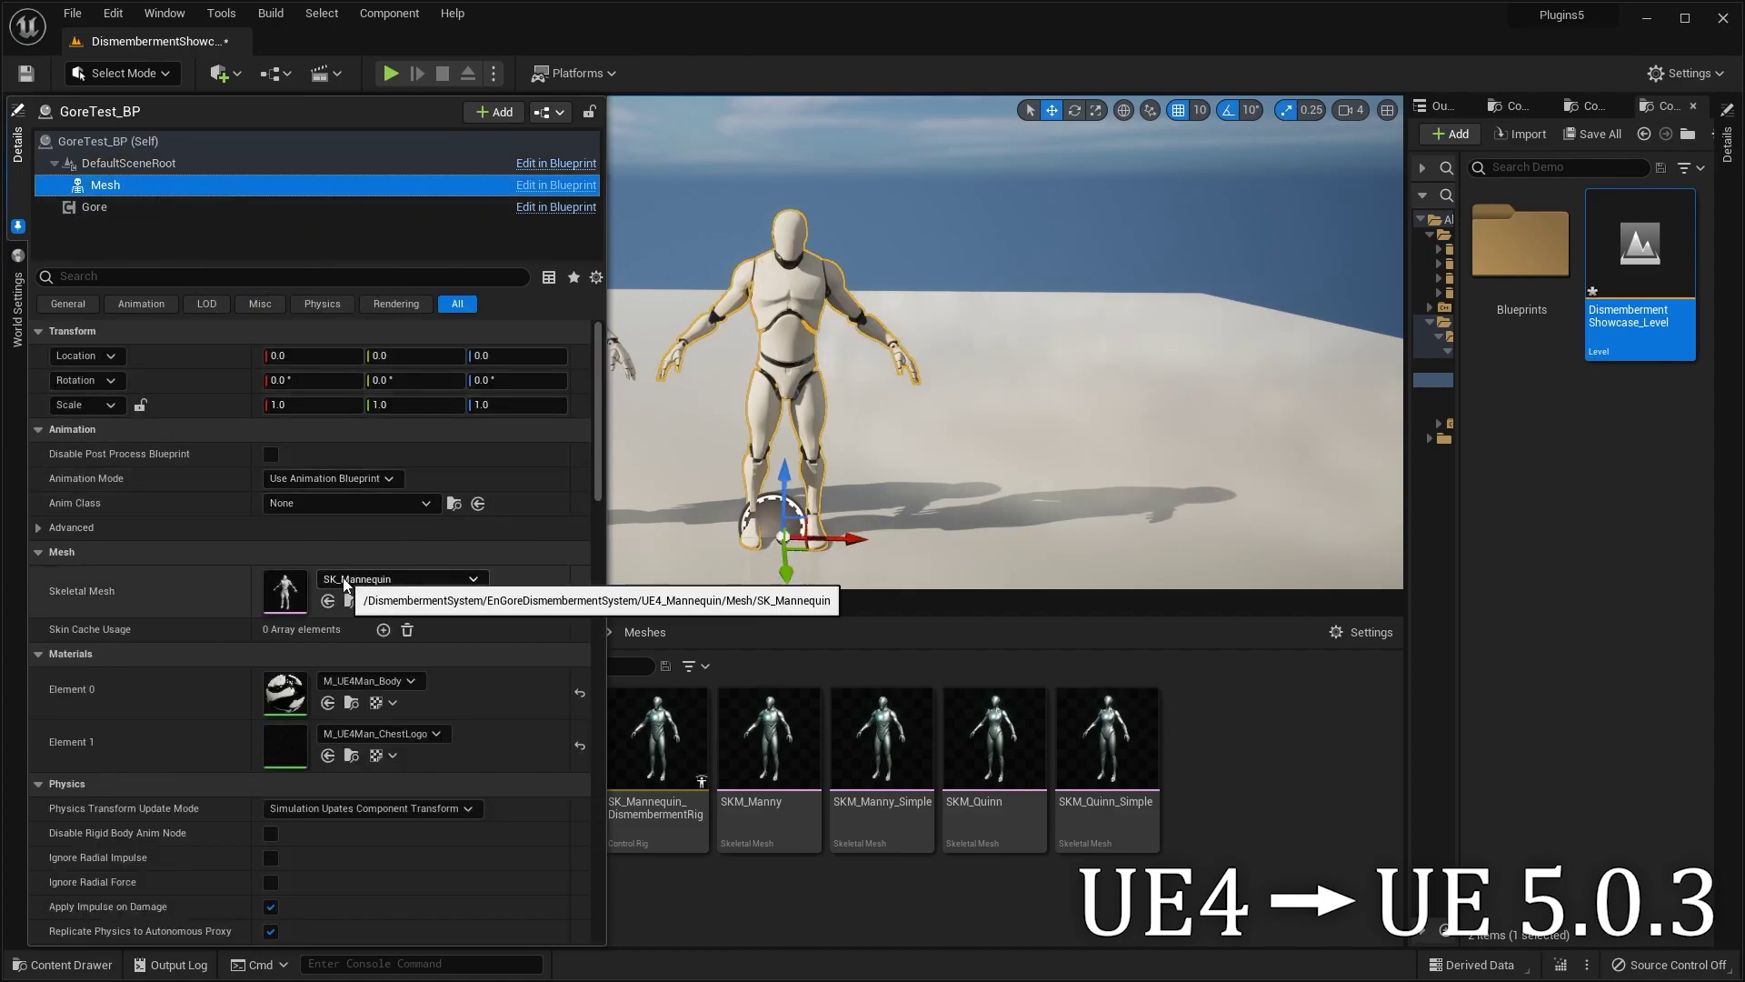
{"action": "left_click_drag", "start_coordinate": [768, 741], "coordinate": [345, 582]}
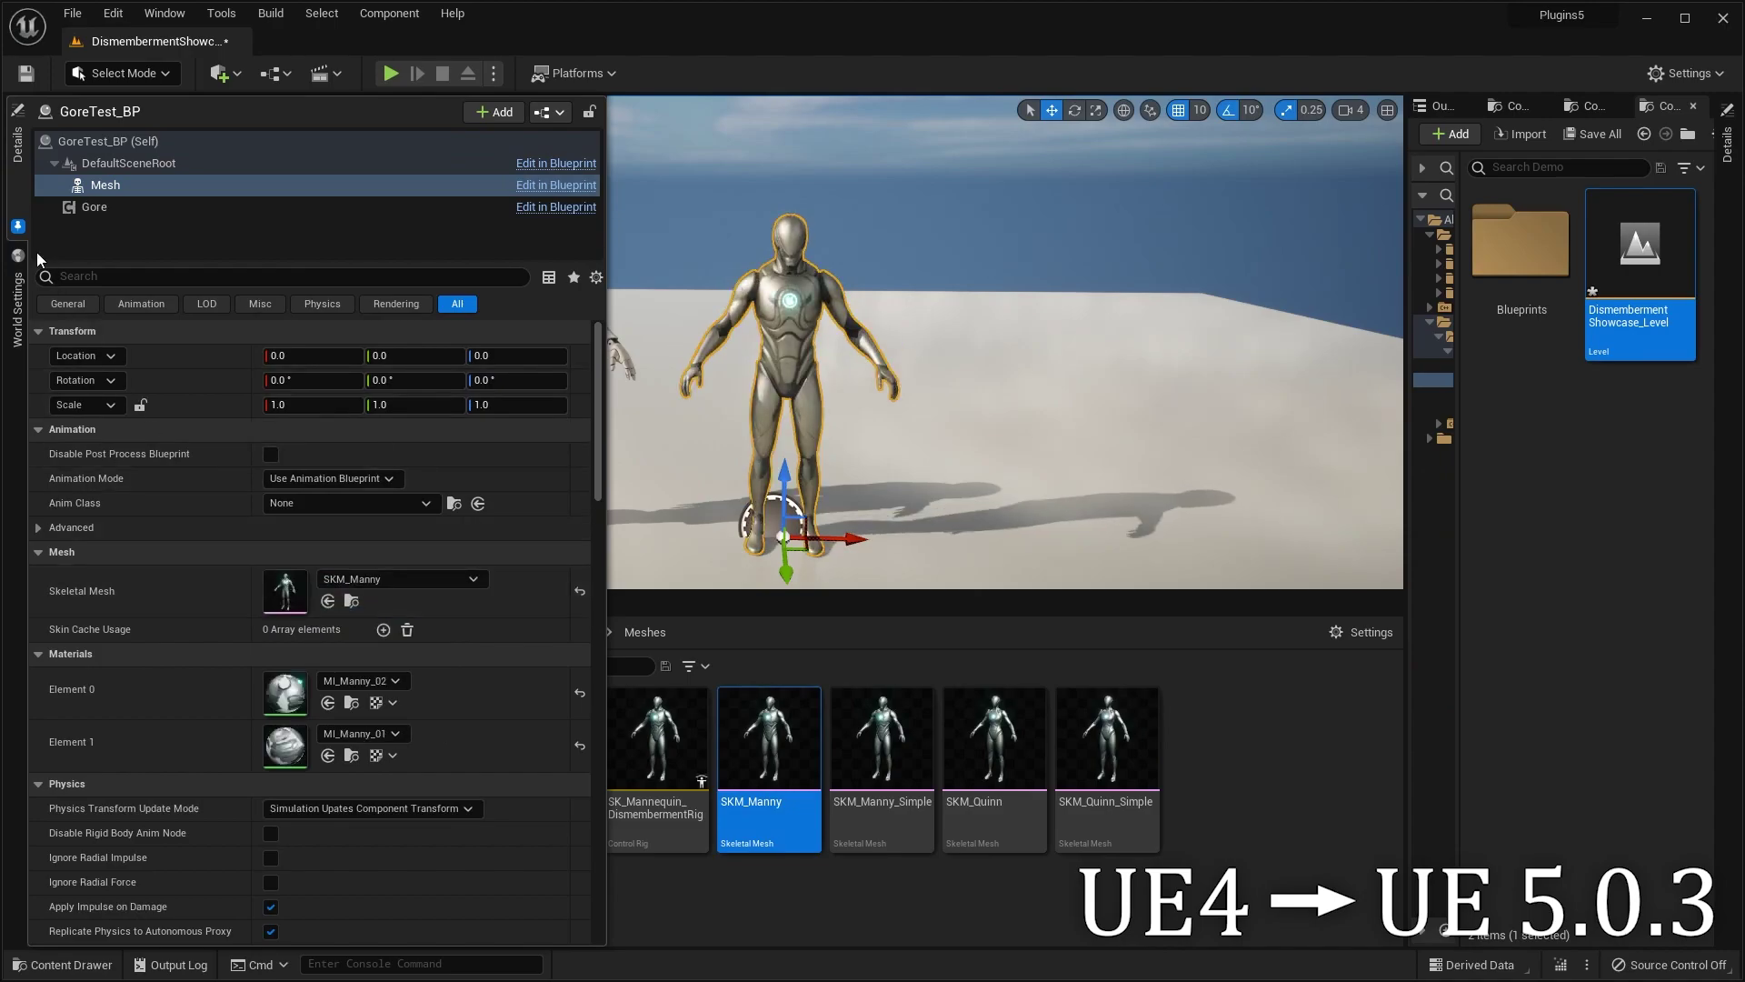
{"action": "left_click", "coordinate": [17, 204]}
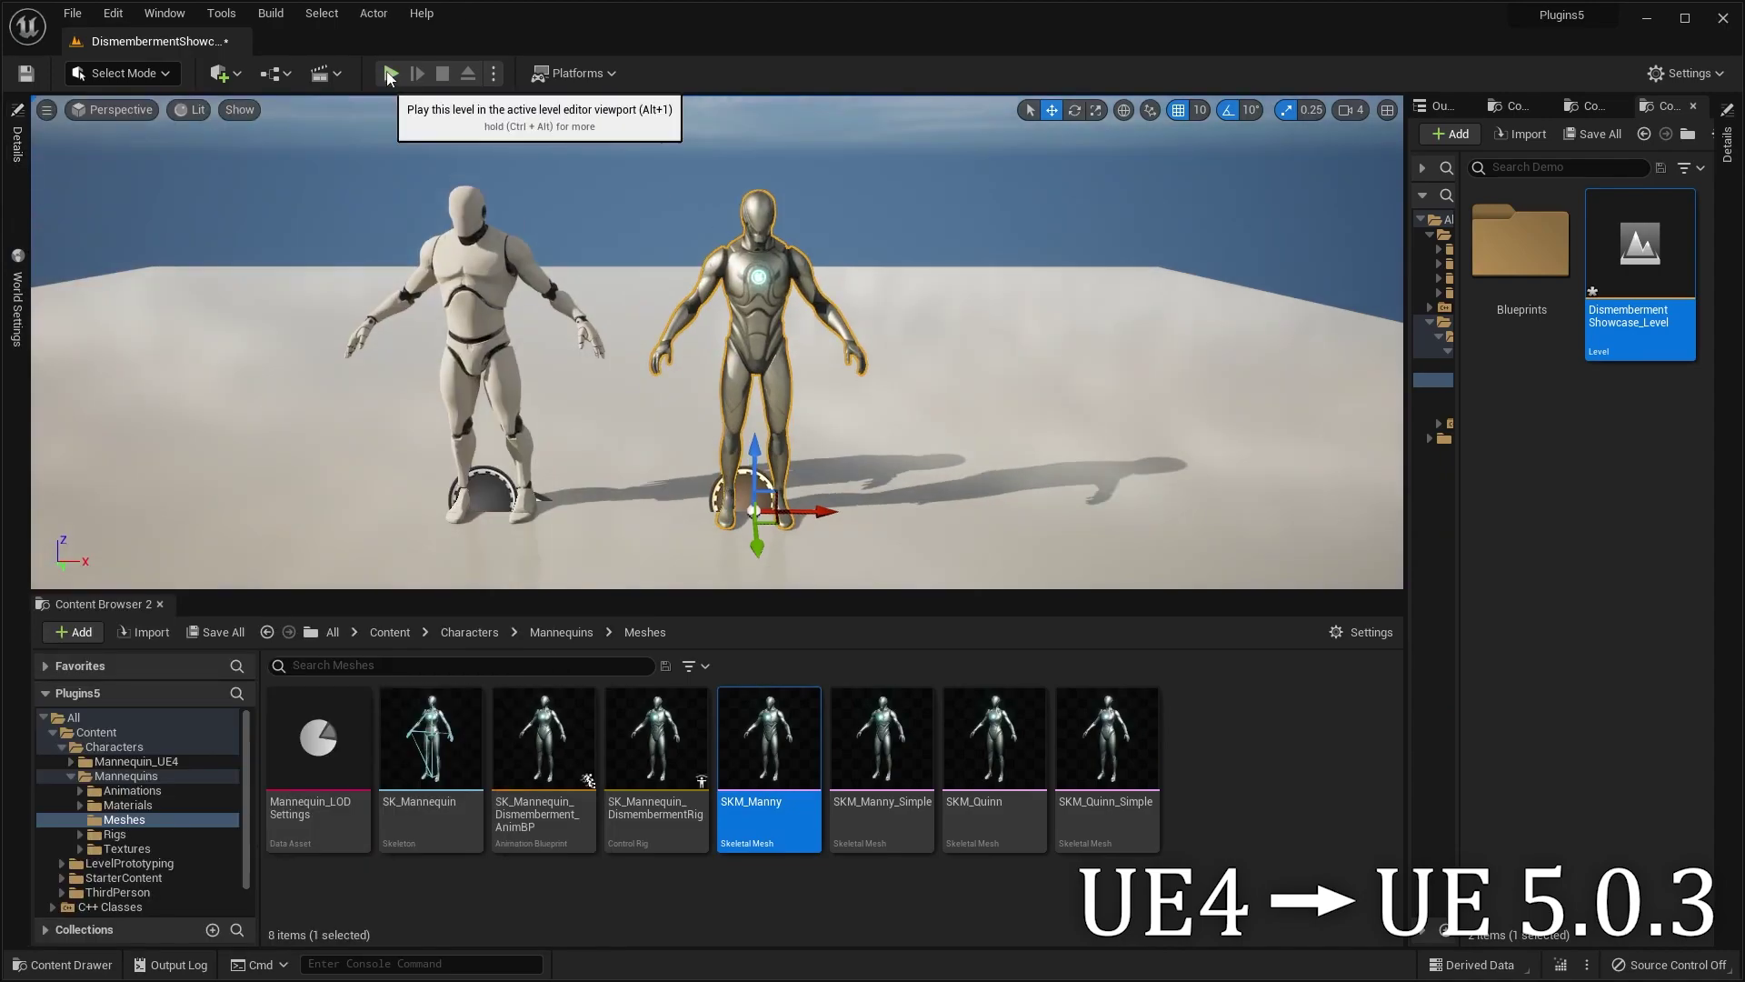
- Play the level and shoot off the mannequin's both arms, a leg and the head
{"action": "left_click", "coordinate": [390, 73]}
{"action": "left_click", "coordinate": [707, 300]}
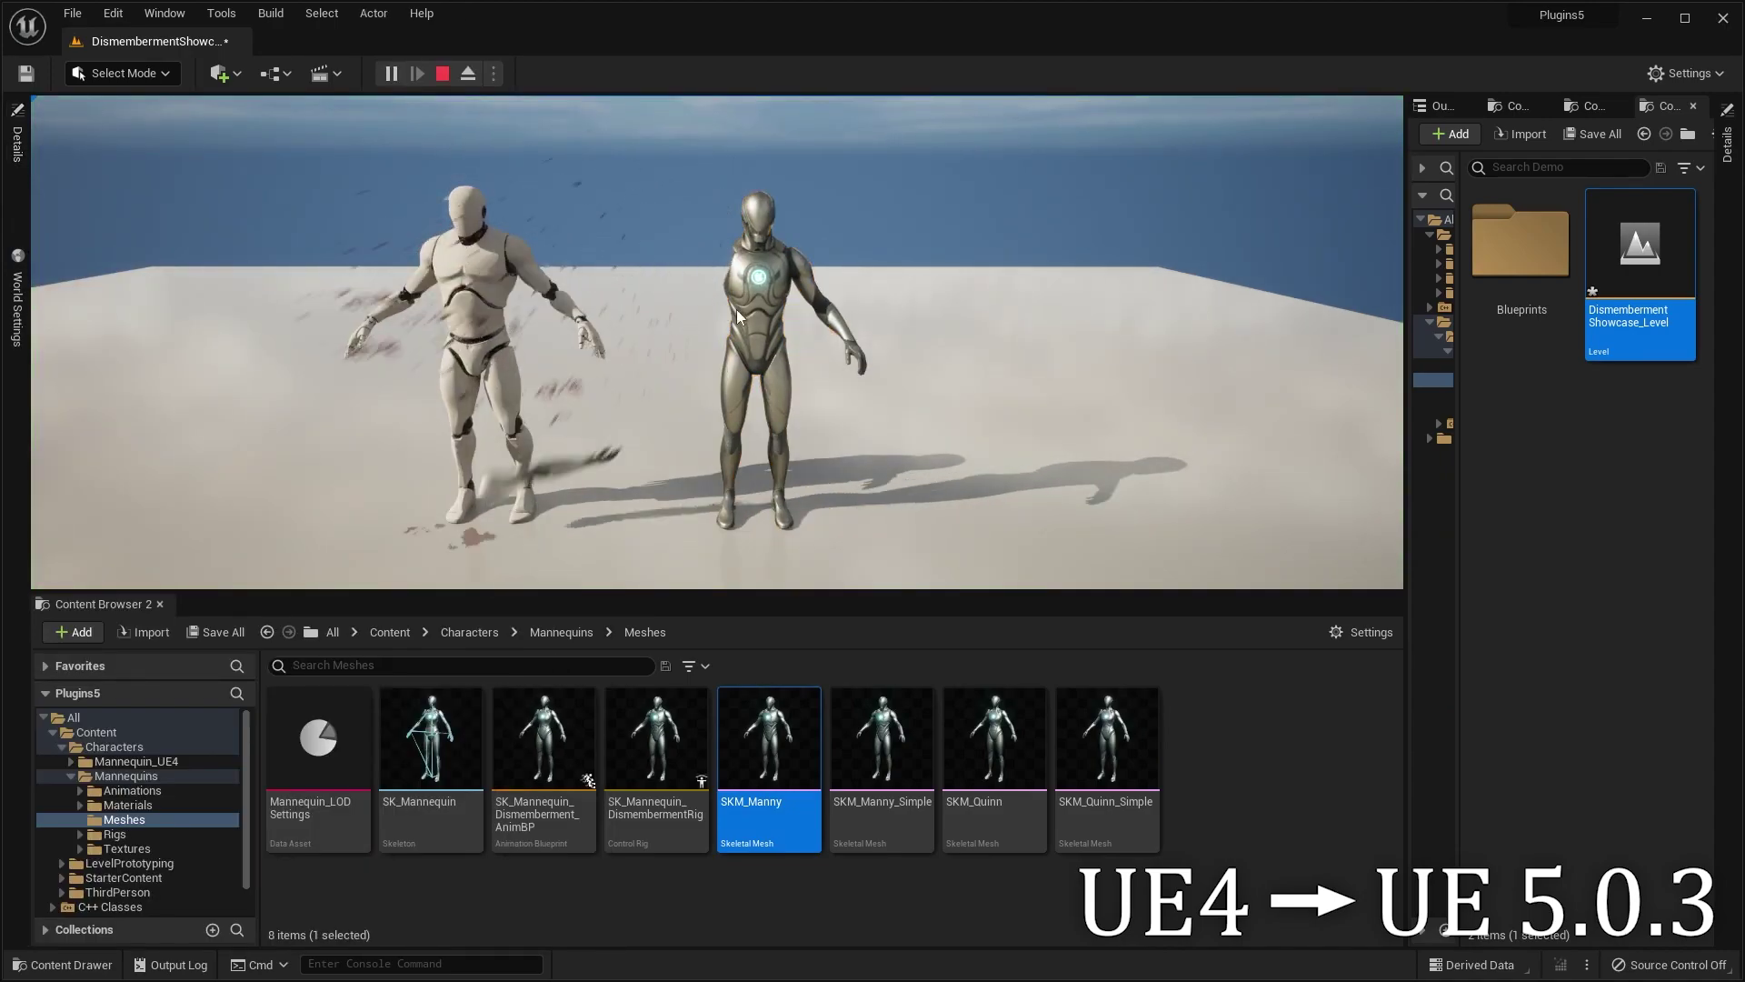
{"action": "left_click", "coordinate": [815, 289]}
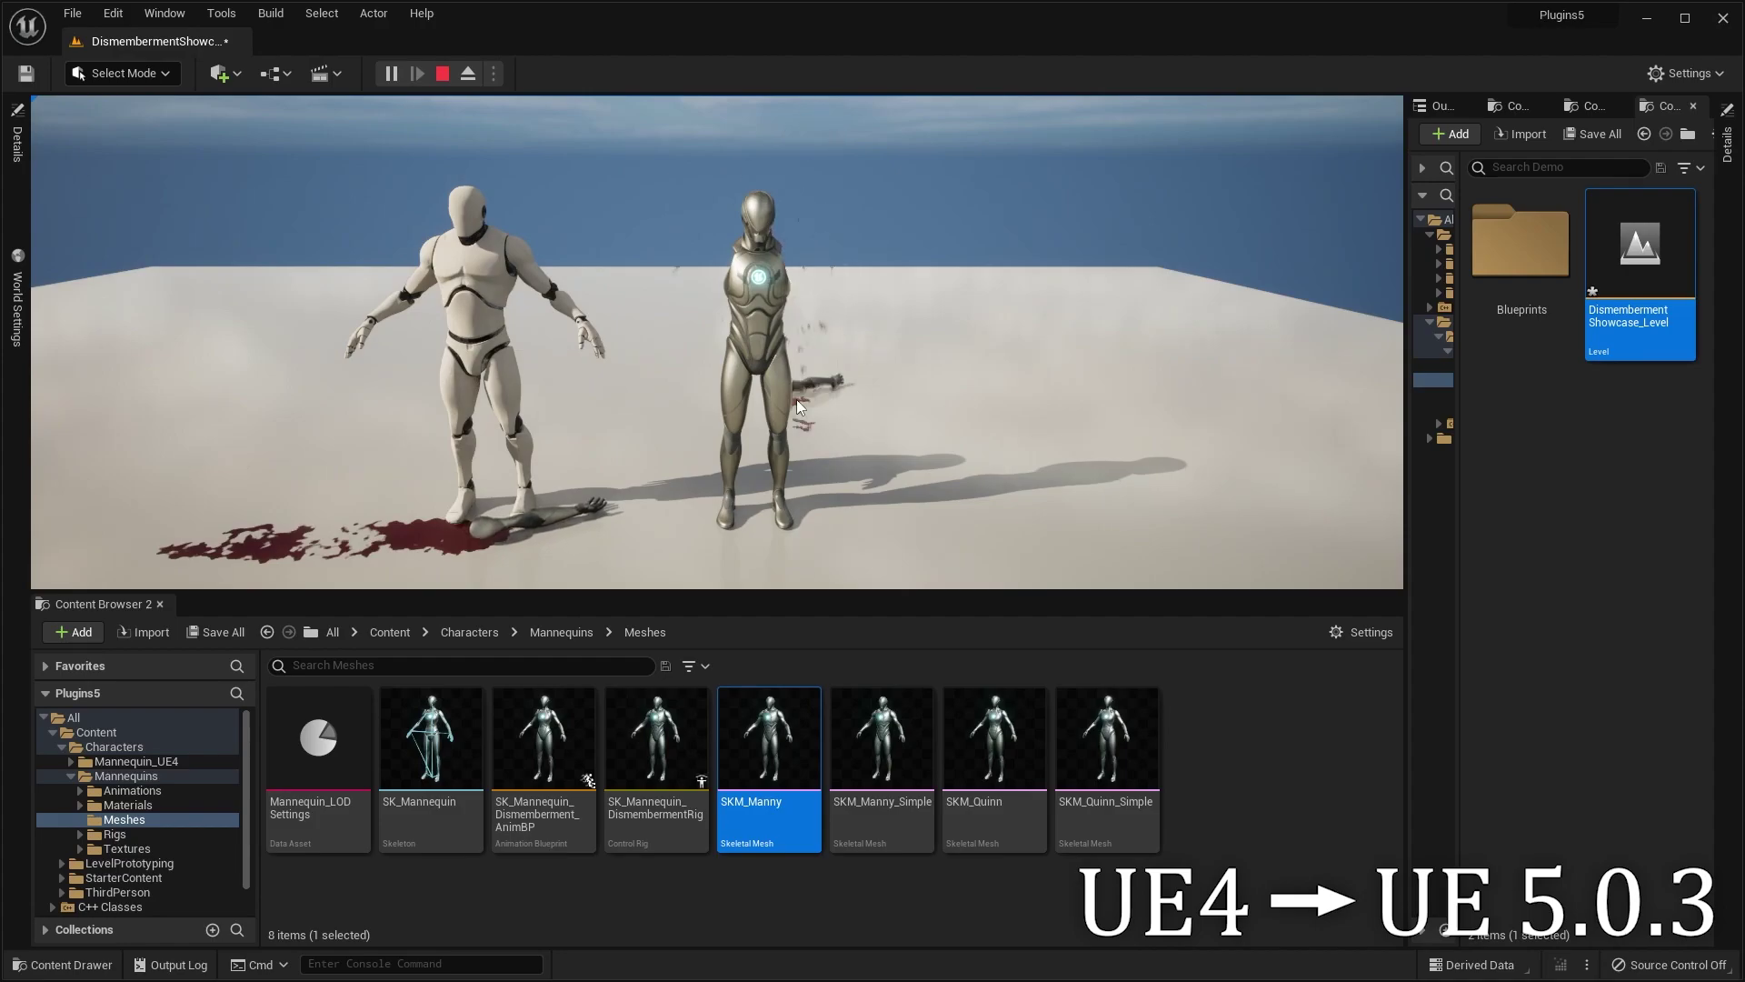
{"action": "left_click", "coordinate": [735, 396]}
{"action": "left_click", "coordinate": [774, 311]}
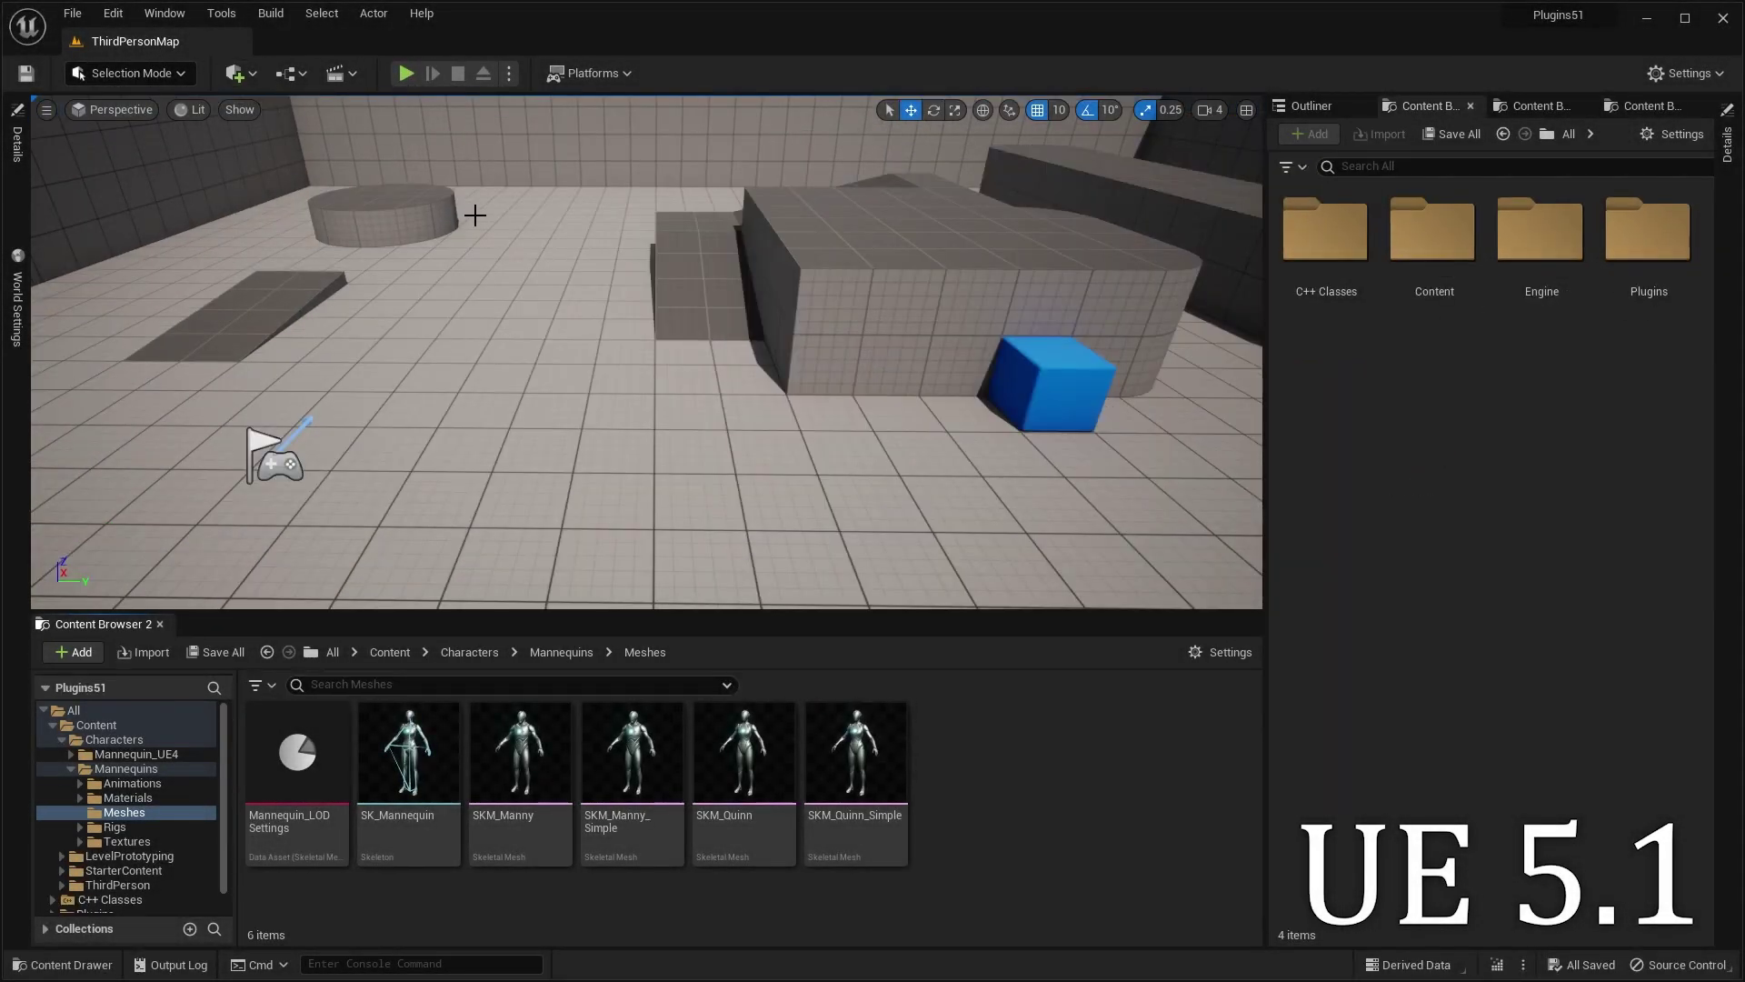
- Create a dismemberment rig from SK_Mannequin via Scripted Asset Actions in the 5.1 project
{"action": "right_click", "coordinate": [433, 745]}
{"action": "mouse_move", "coordinate": [563, 483]}
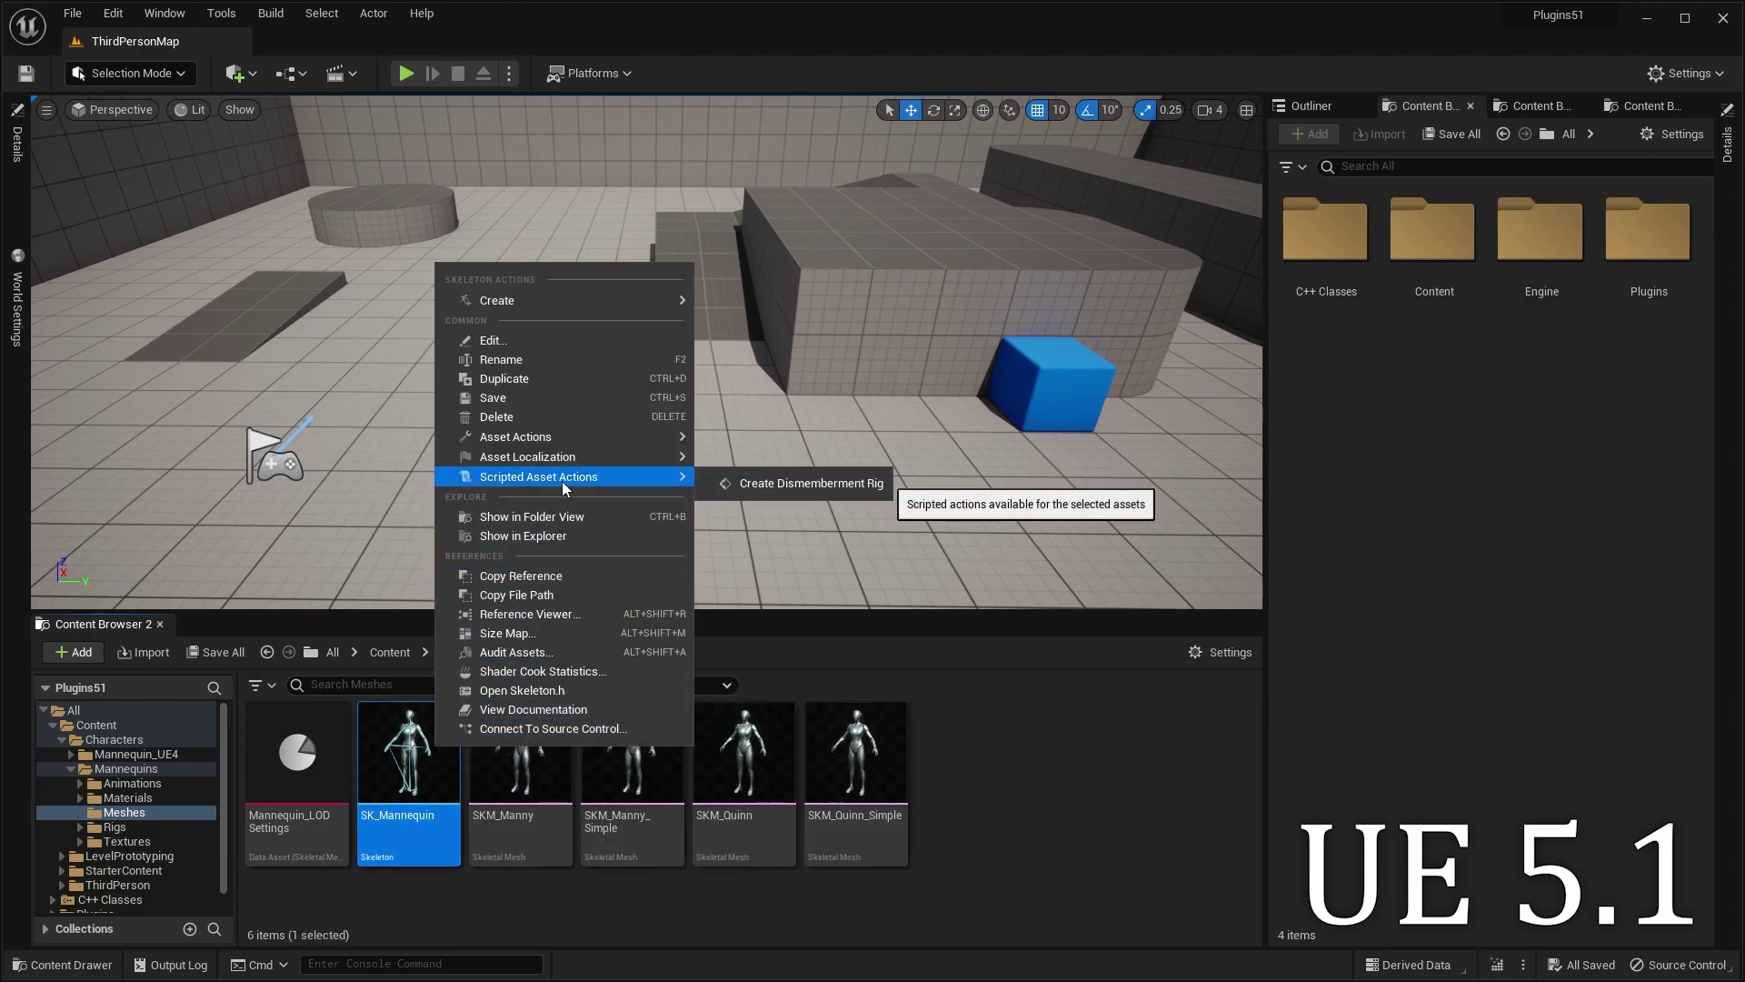
{"action": "left_click", "coordinate": [768, 482]}
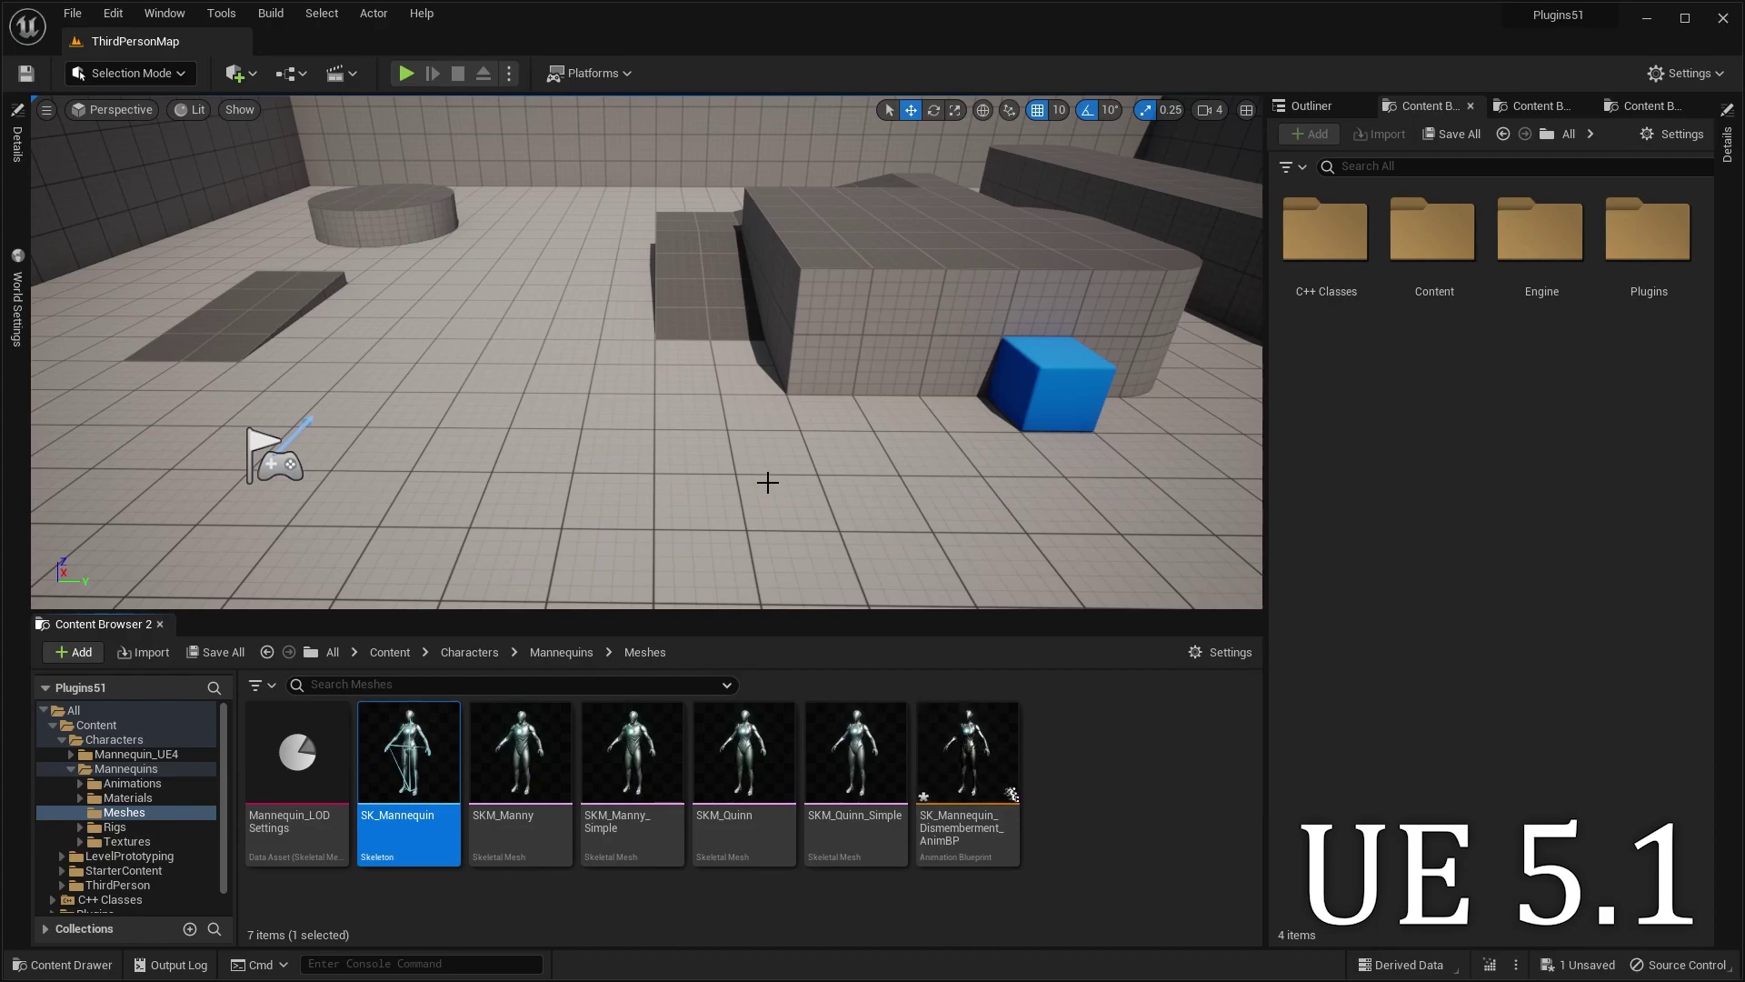
{"action": "mouse_move", "coordinate": [980, 830]}
{"action": "double_click", "coordinate": [1637, 297]}
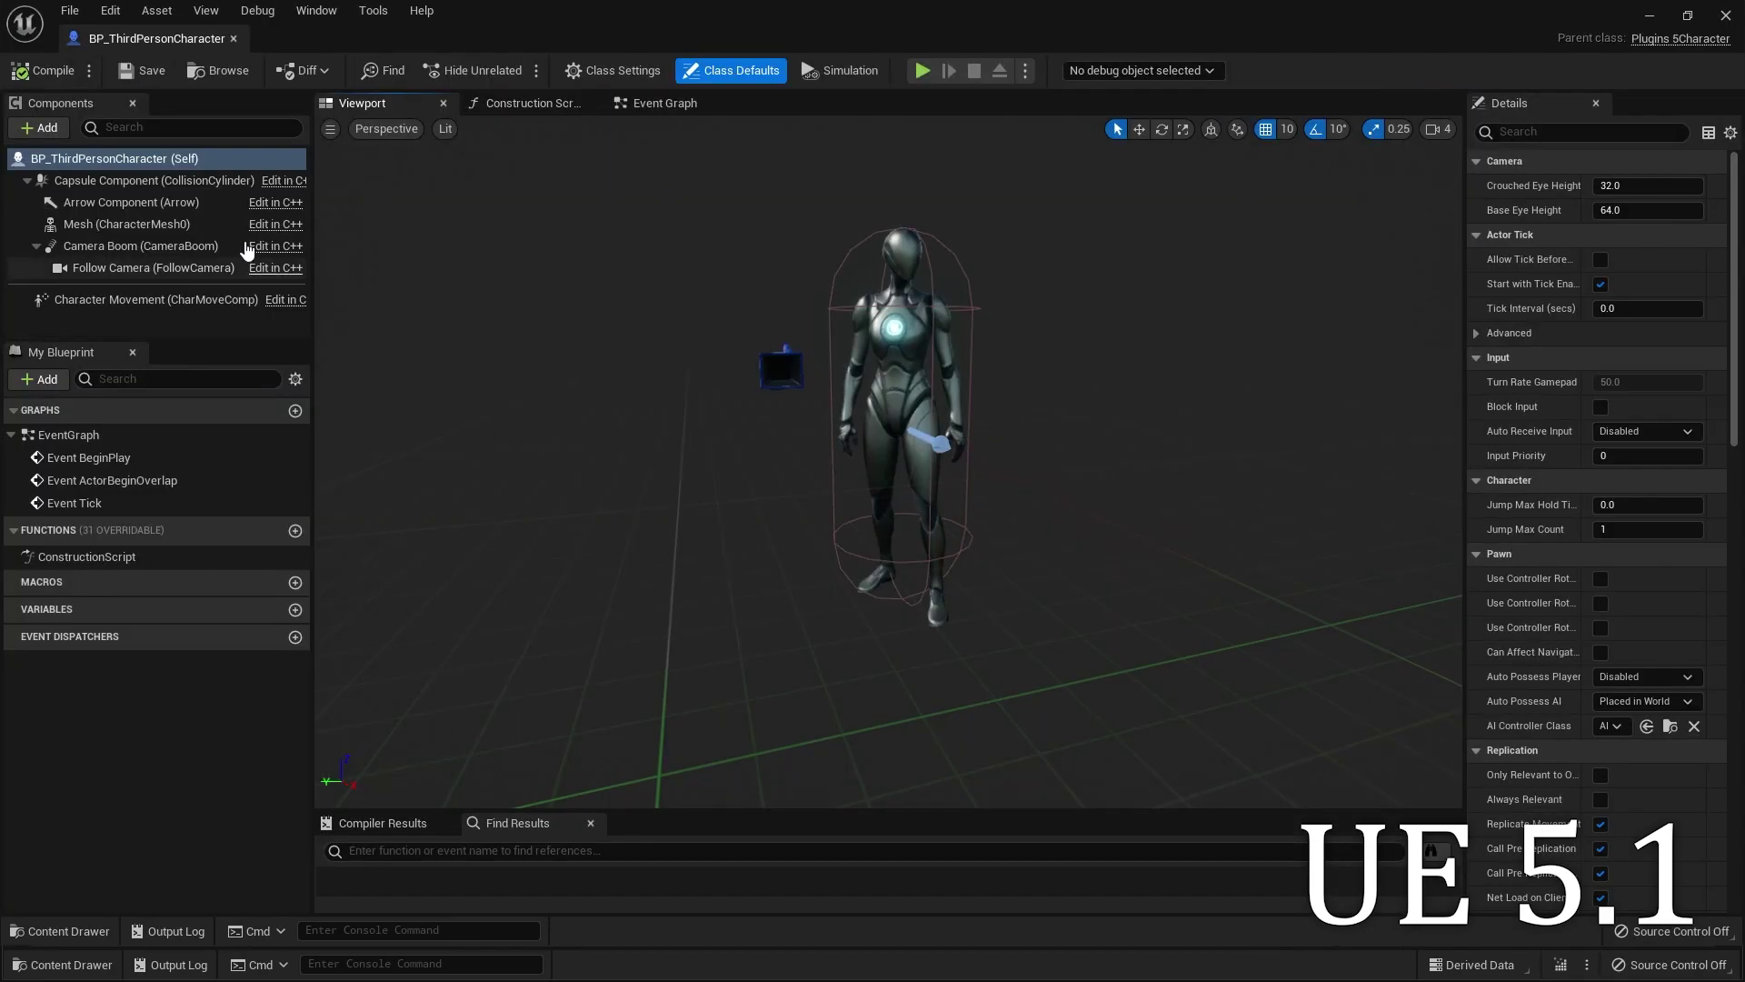
- Add a Dismemberment component to the character blueprint
{"action": "left_click", "coordinate": [68, 130]}
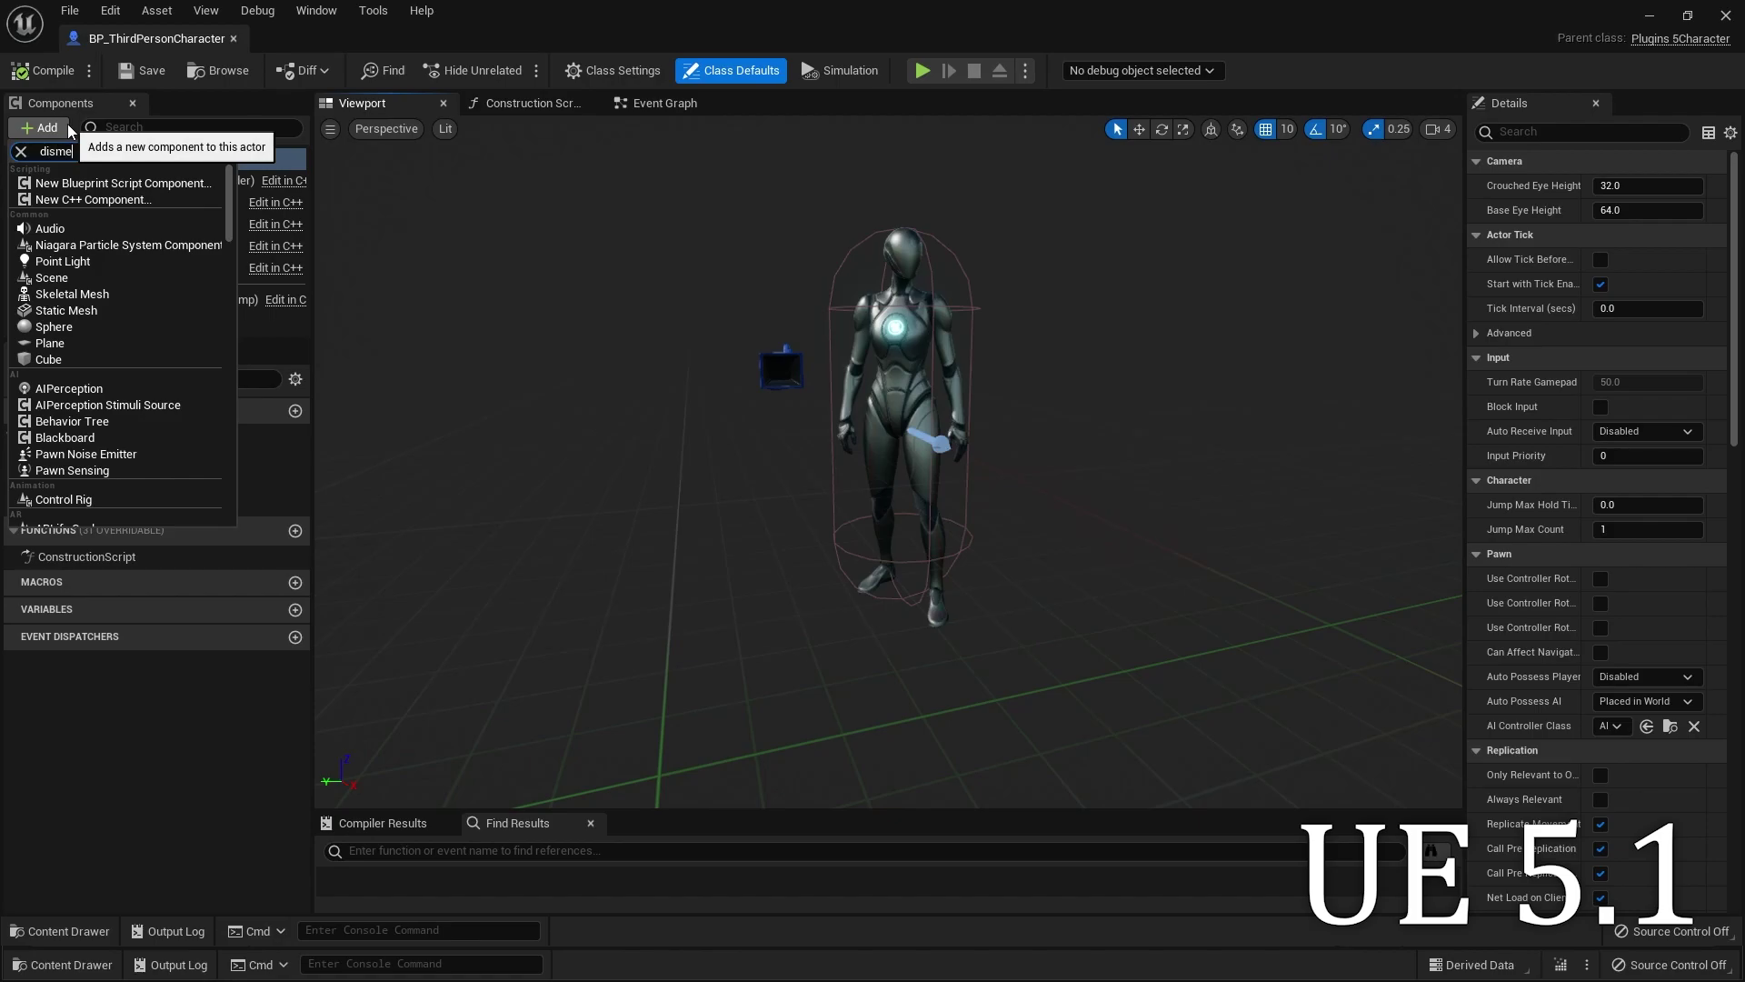
{"action": "type", "text": "disme"}
{"action": "left_click", "coordinate": [107, 182]}
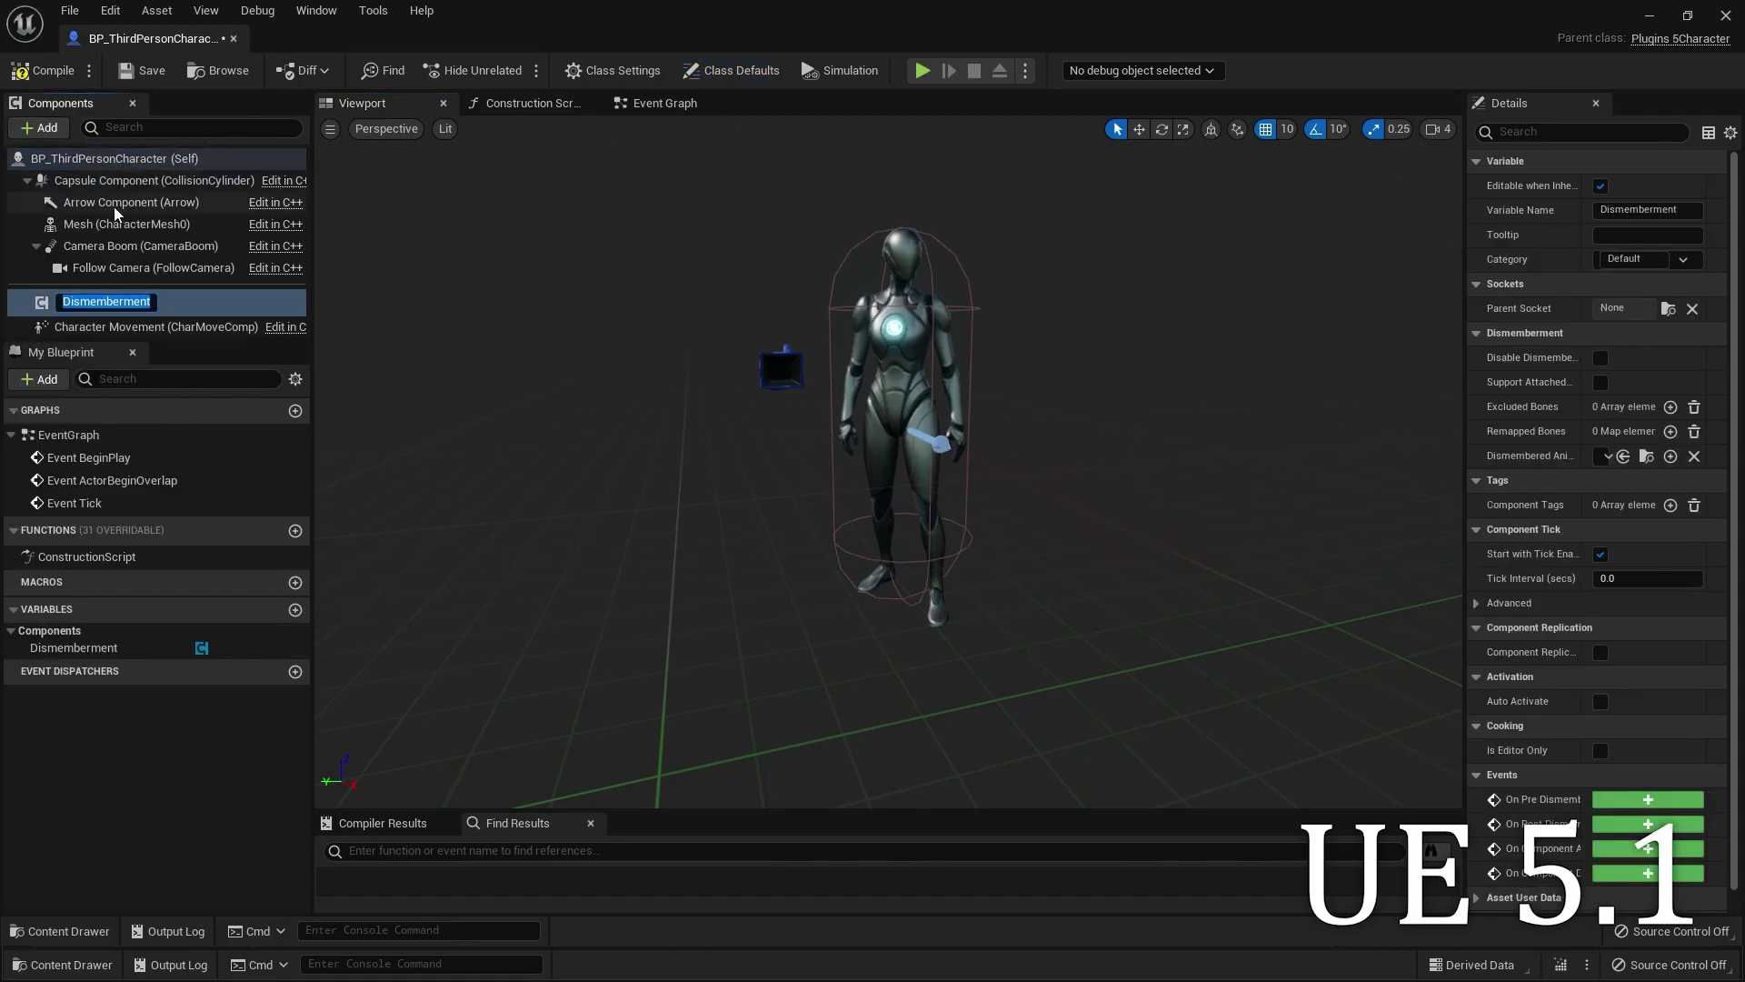
{"action": "key", "text": "Return"}
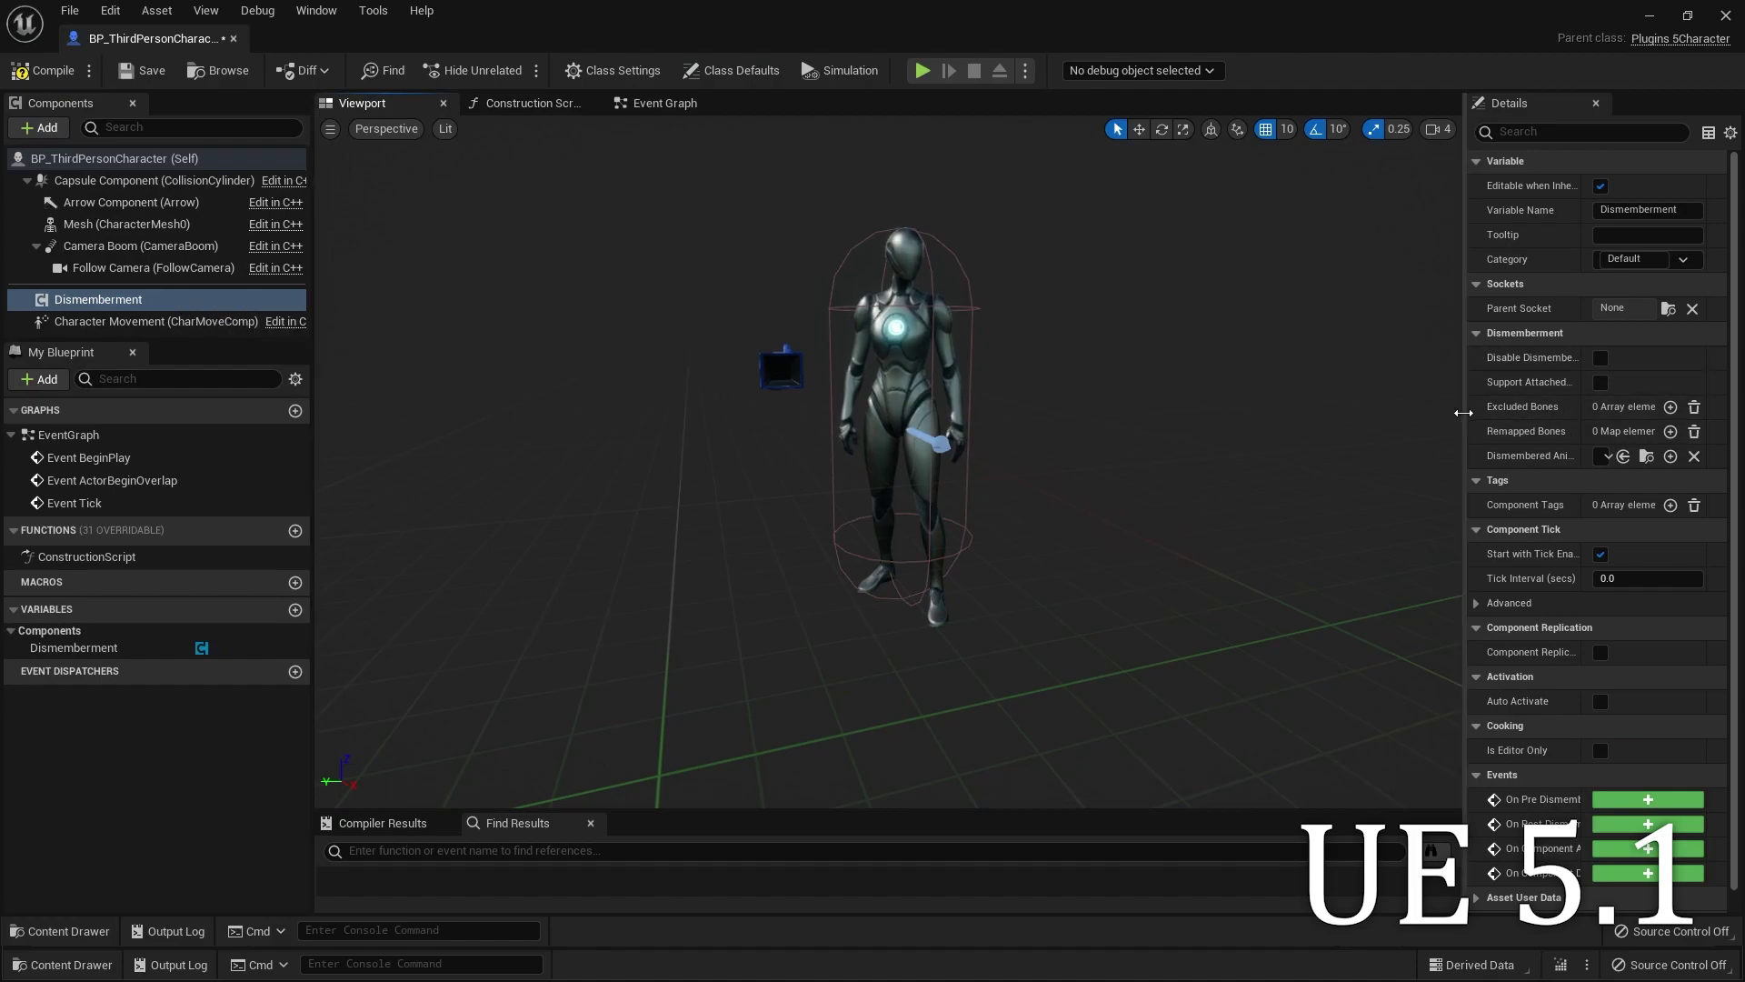
- Set Dismembered Anim Instance to the mannequin dismemberment blueprint, then compile and save
{"action": "left_click_drag", "start_coordinate": [1465, 408], "coordinate": [1180, 408]}
{"action": "left_click", "coordinate": [1473, 455]}
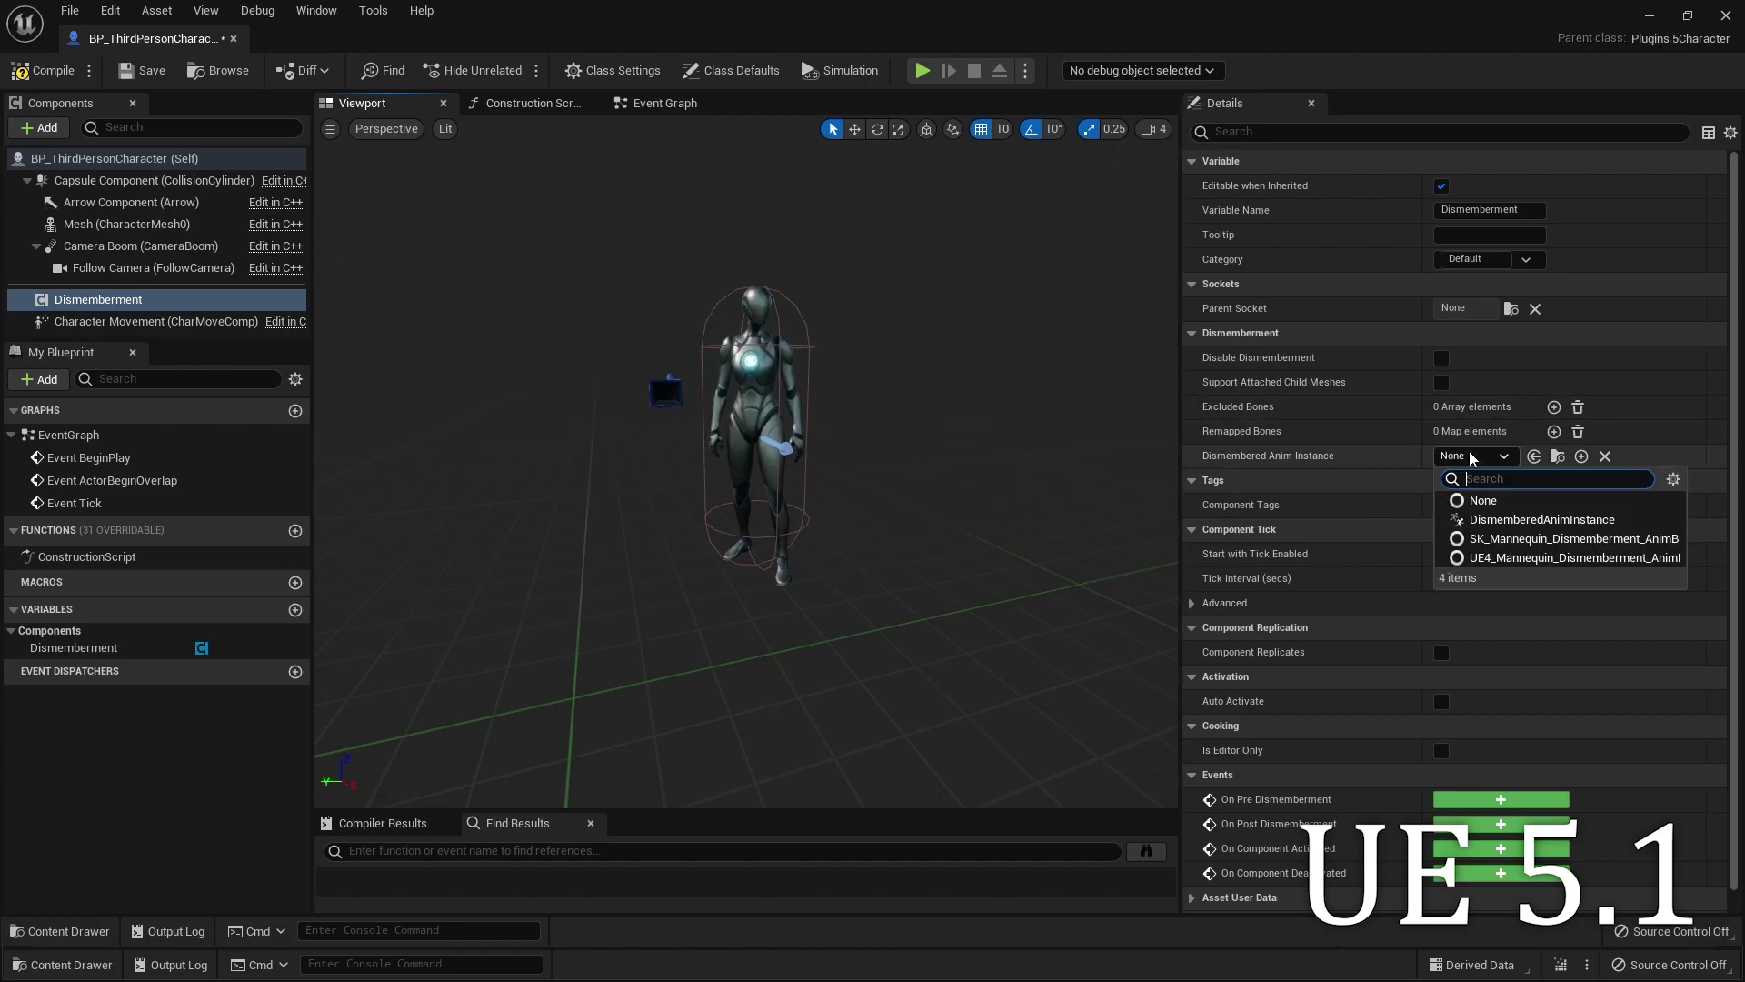
{"action": "left_click", "coordinate": [1545, 538]}
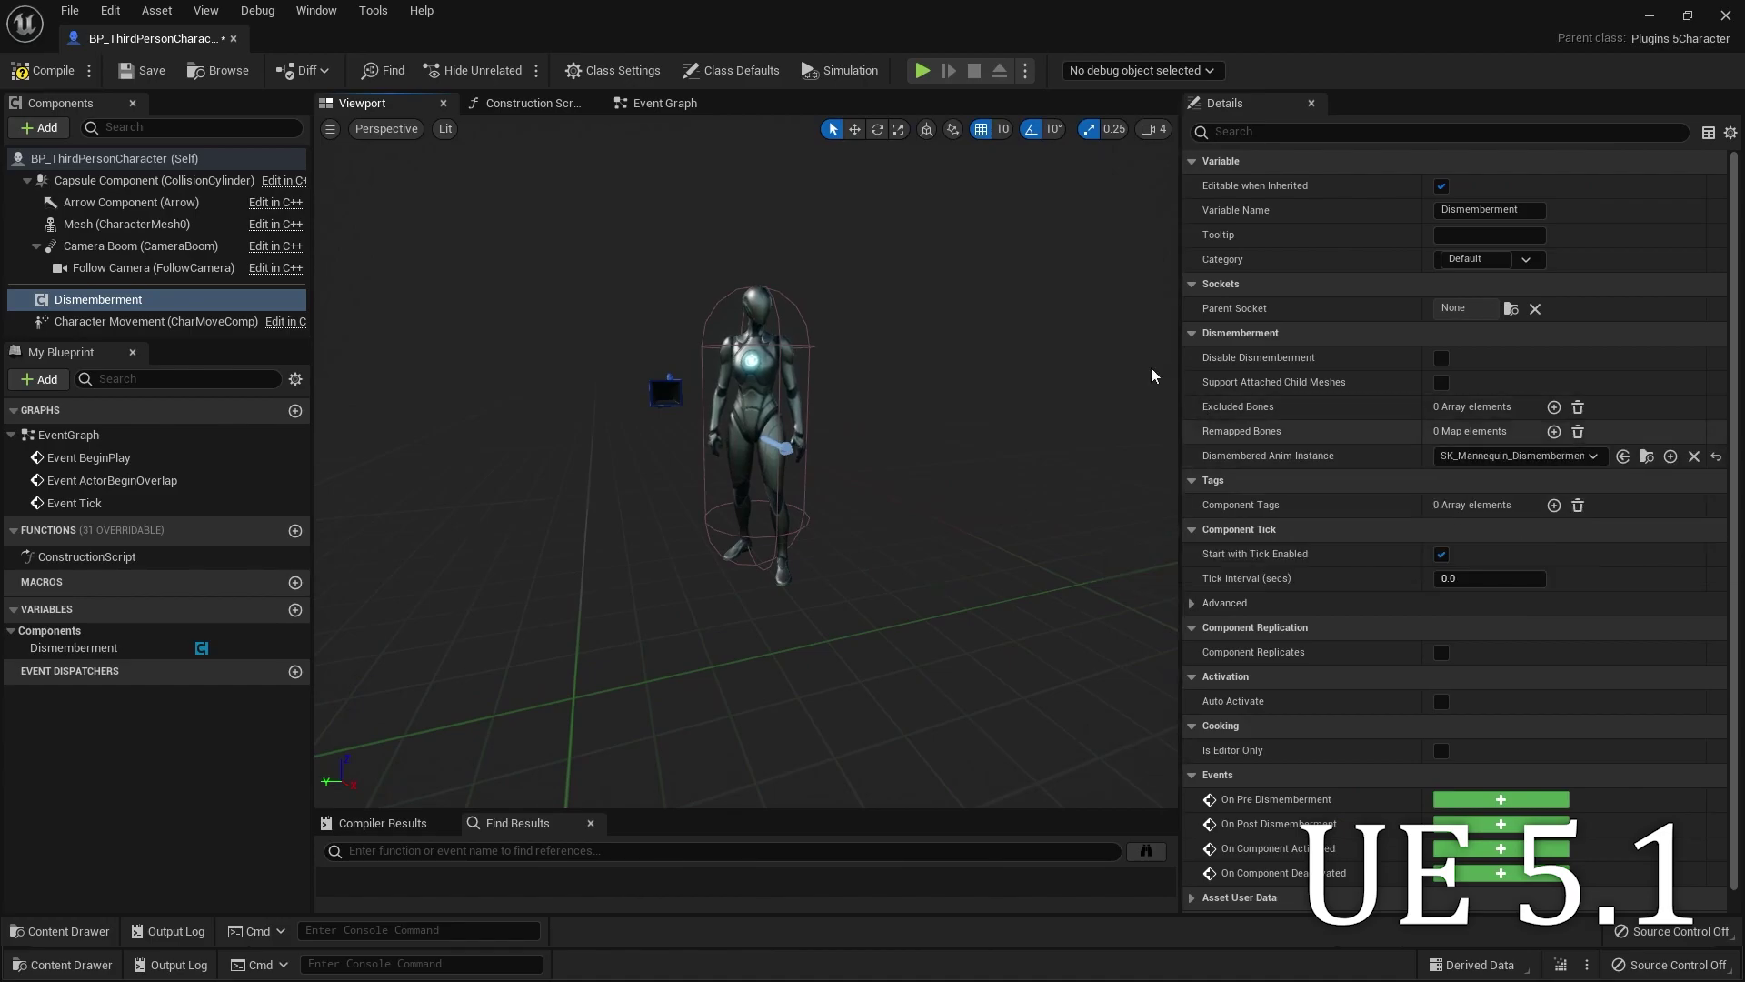
{"action": "left_click", "coordinate": [53, 73]}
{"action": "left_click", "coordinate": [150, 73]}
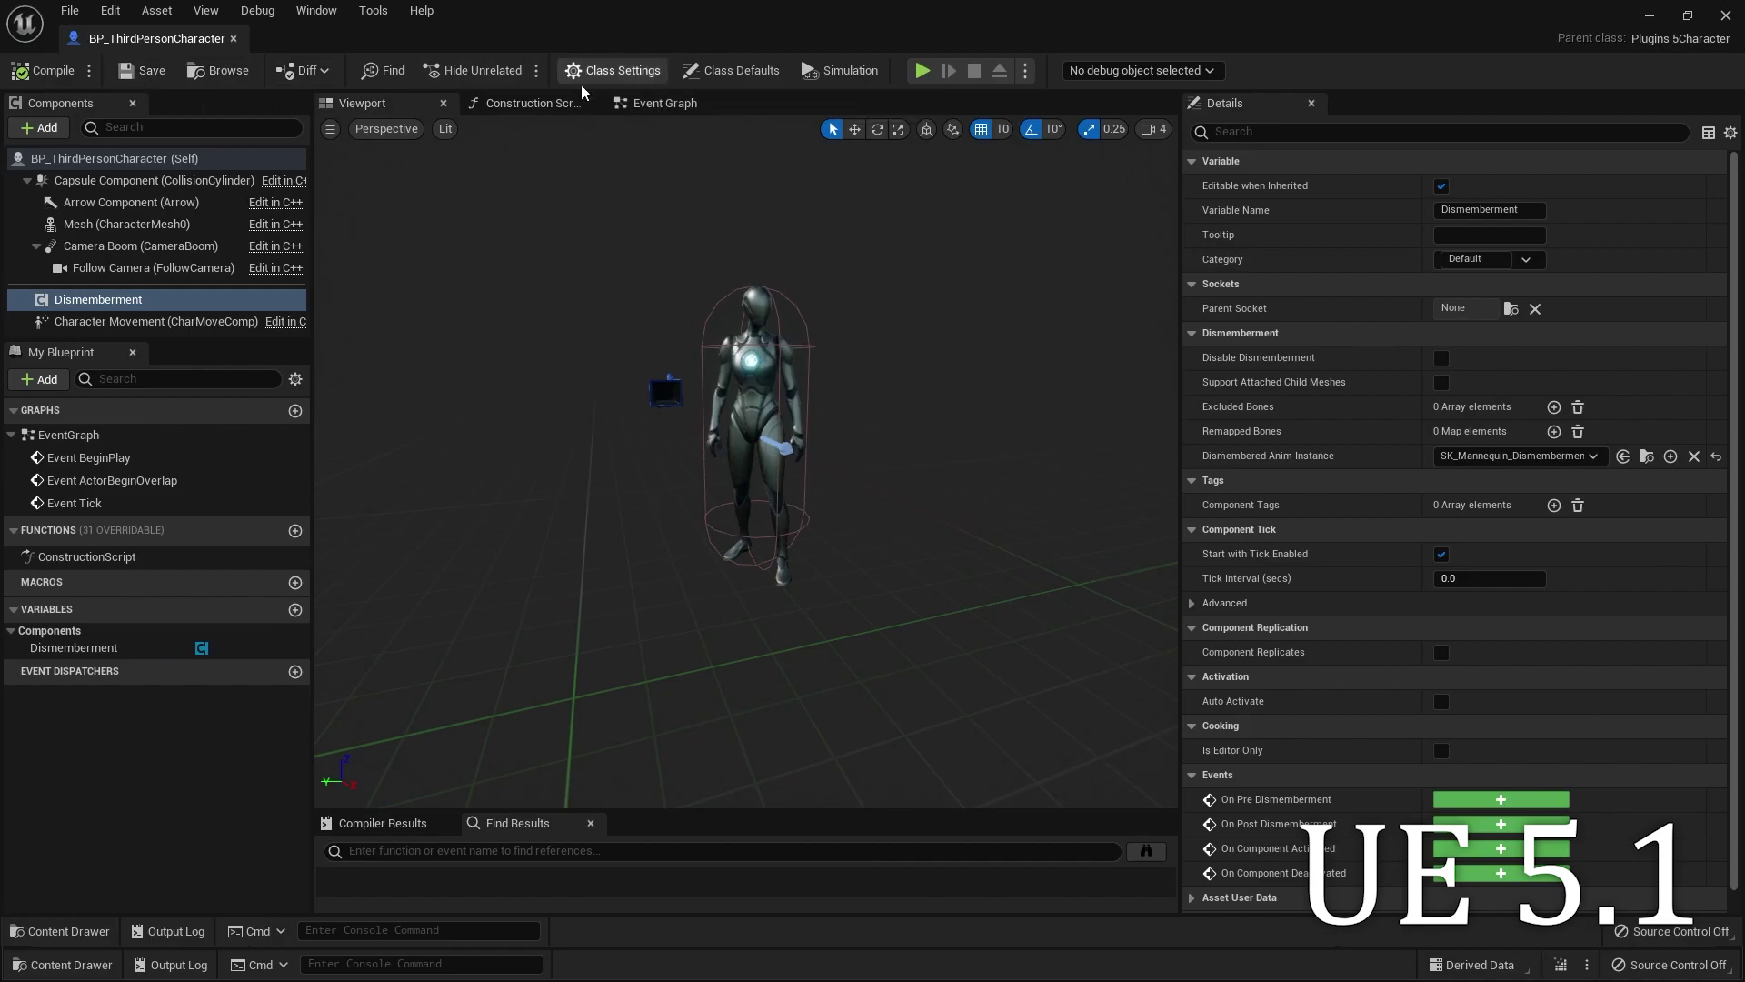
- Add a Dismemberment getter to the Event Graph and wire a Dismember Limb node from it
{"action": "left_click", "coordinate": [677, 103]}
{"action": "right_click_drag", "start_coordinate": [691, 473], "coordinate": [509, 170]}
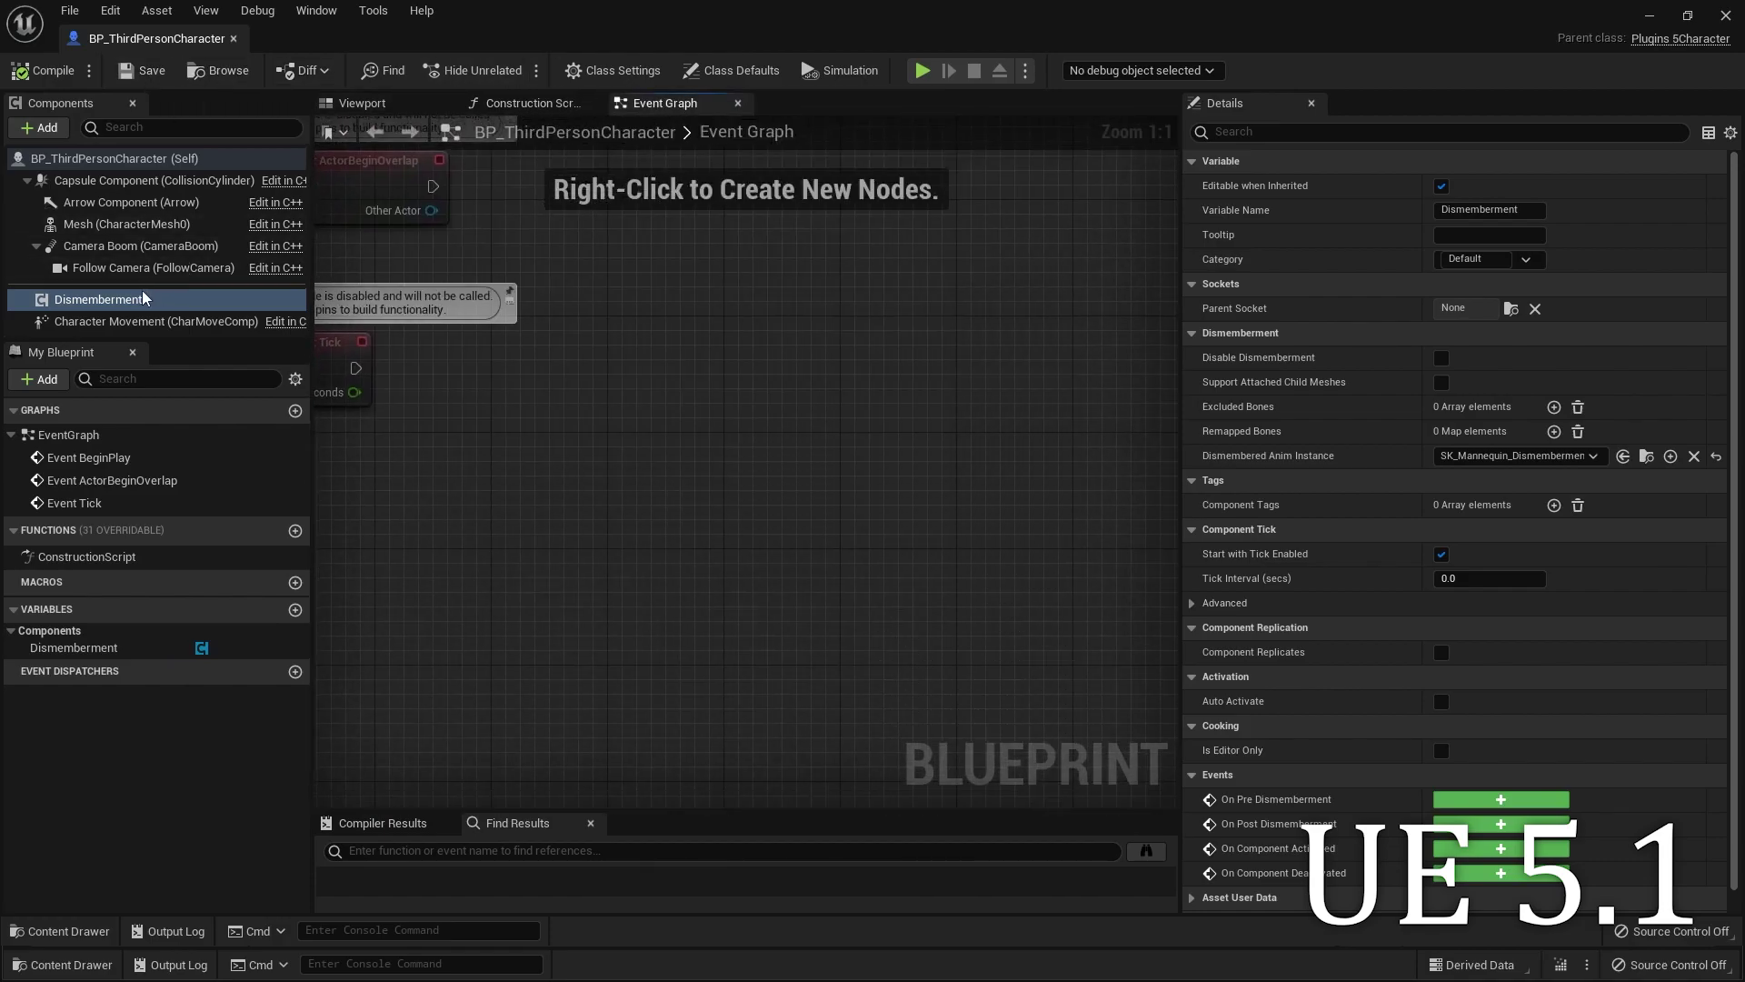
{"action": "left_click_drag", "start_coordinate": [99, 299], "coordinate": [565, 401]}
{"action": "left_click_drag", "start_coordinate": [670, 418], "coordinate": [620, 461]}
{"action": "type", "text": "dismem"}
{"action": "key", "text": "Return"}
{"action": "scroll", "coordinate": [511, 487], "scroll_direction": "up", "scroll_amount": 3}
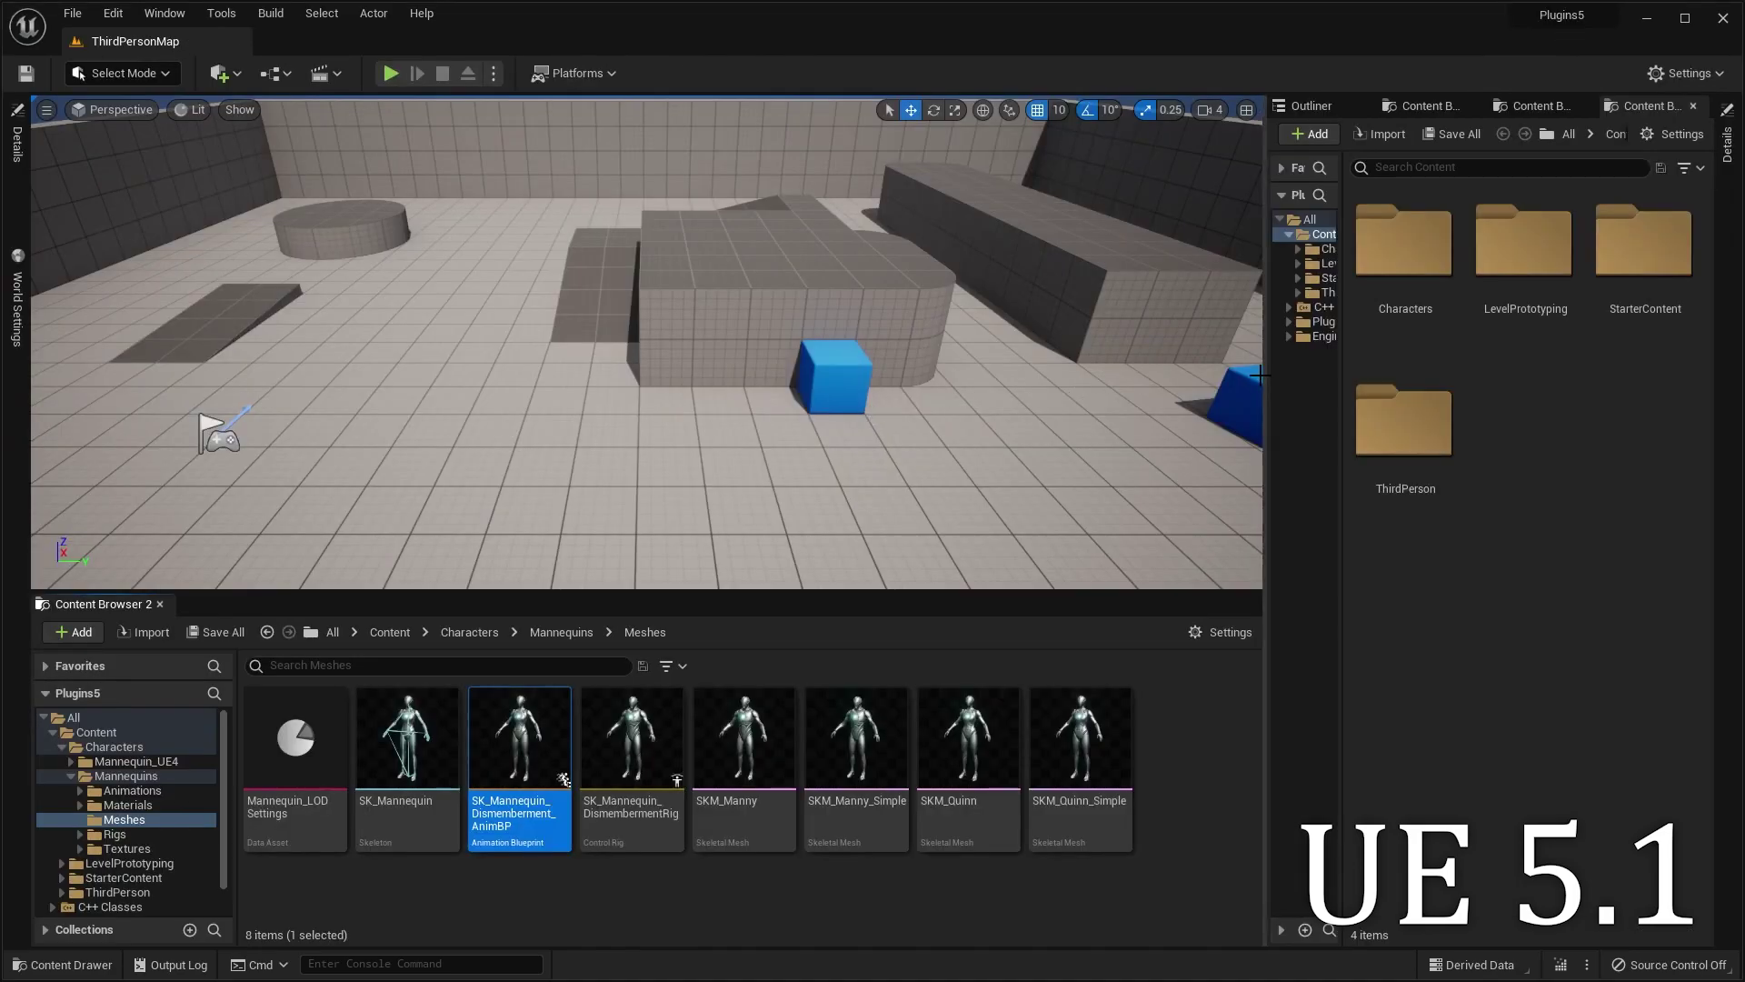
- Open DismembermentShowcase_Level from the Plugins > EnGore Dismemberment > Demo content folder
{"action": "left_click", "coordinate": [1260, 373]}
{"action": "left_click_drag", "start_coordinate": [1264, 375], "coordinate": [1113, 374]}
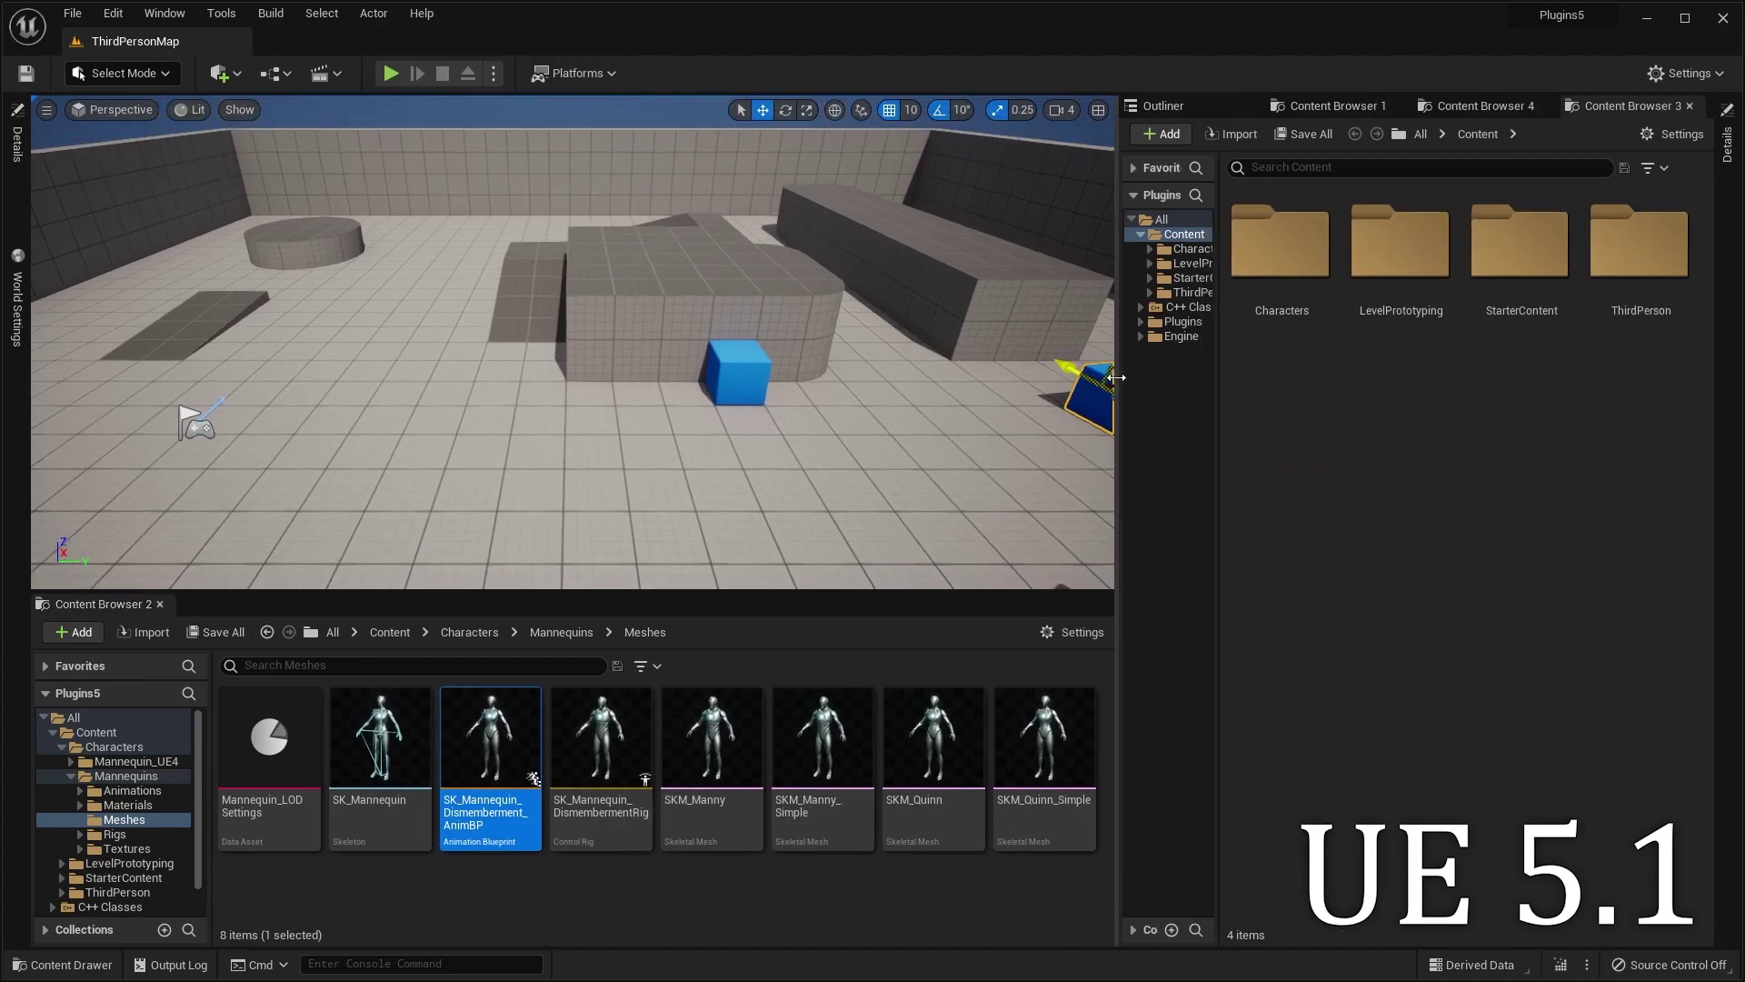
{"action": "left_click", "coordinate": [1412, 134]}
{"action": "double_click", "coordinate": [1609, 293]}
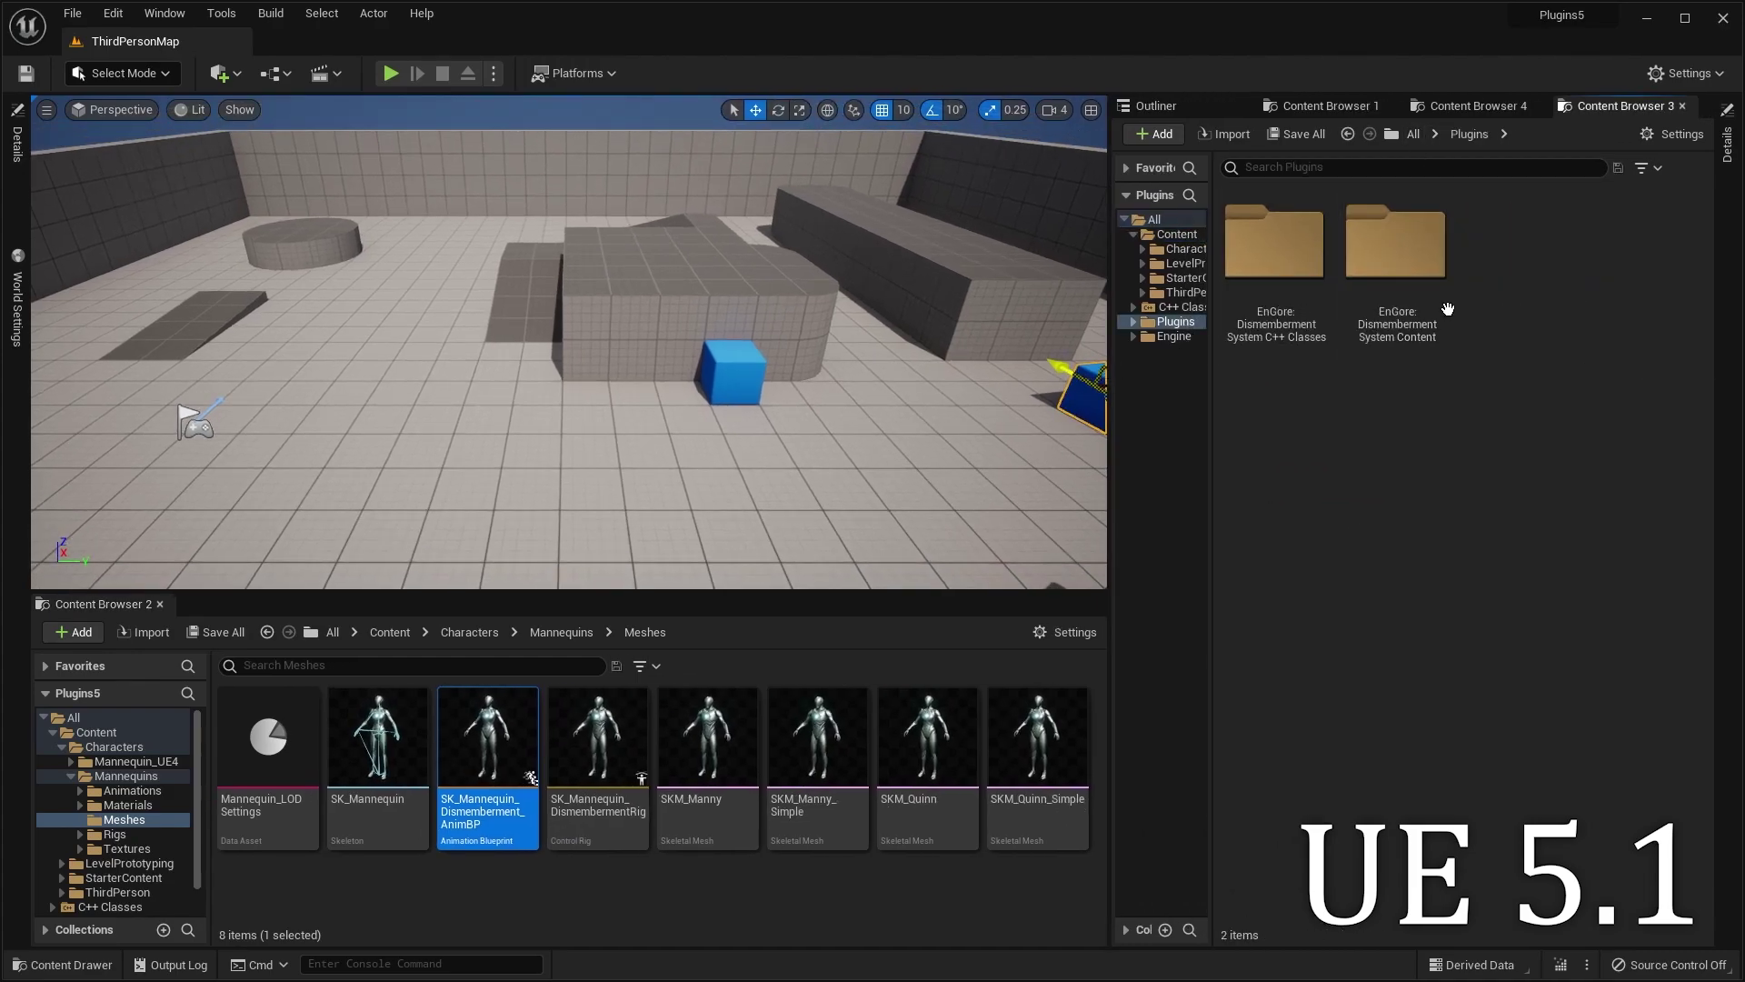
{"action": "double_click", "coordinate": [1436, 300]}
{"action": "double_click", "coordinate": [1300, 291]}
{"action": "left_click", "coordinate": [1394, 329]}
{"action": "double_click", "coordinate": [1394, 329]}
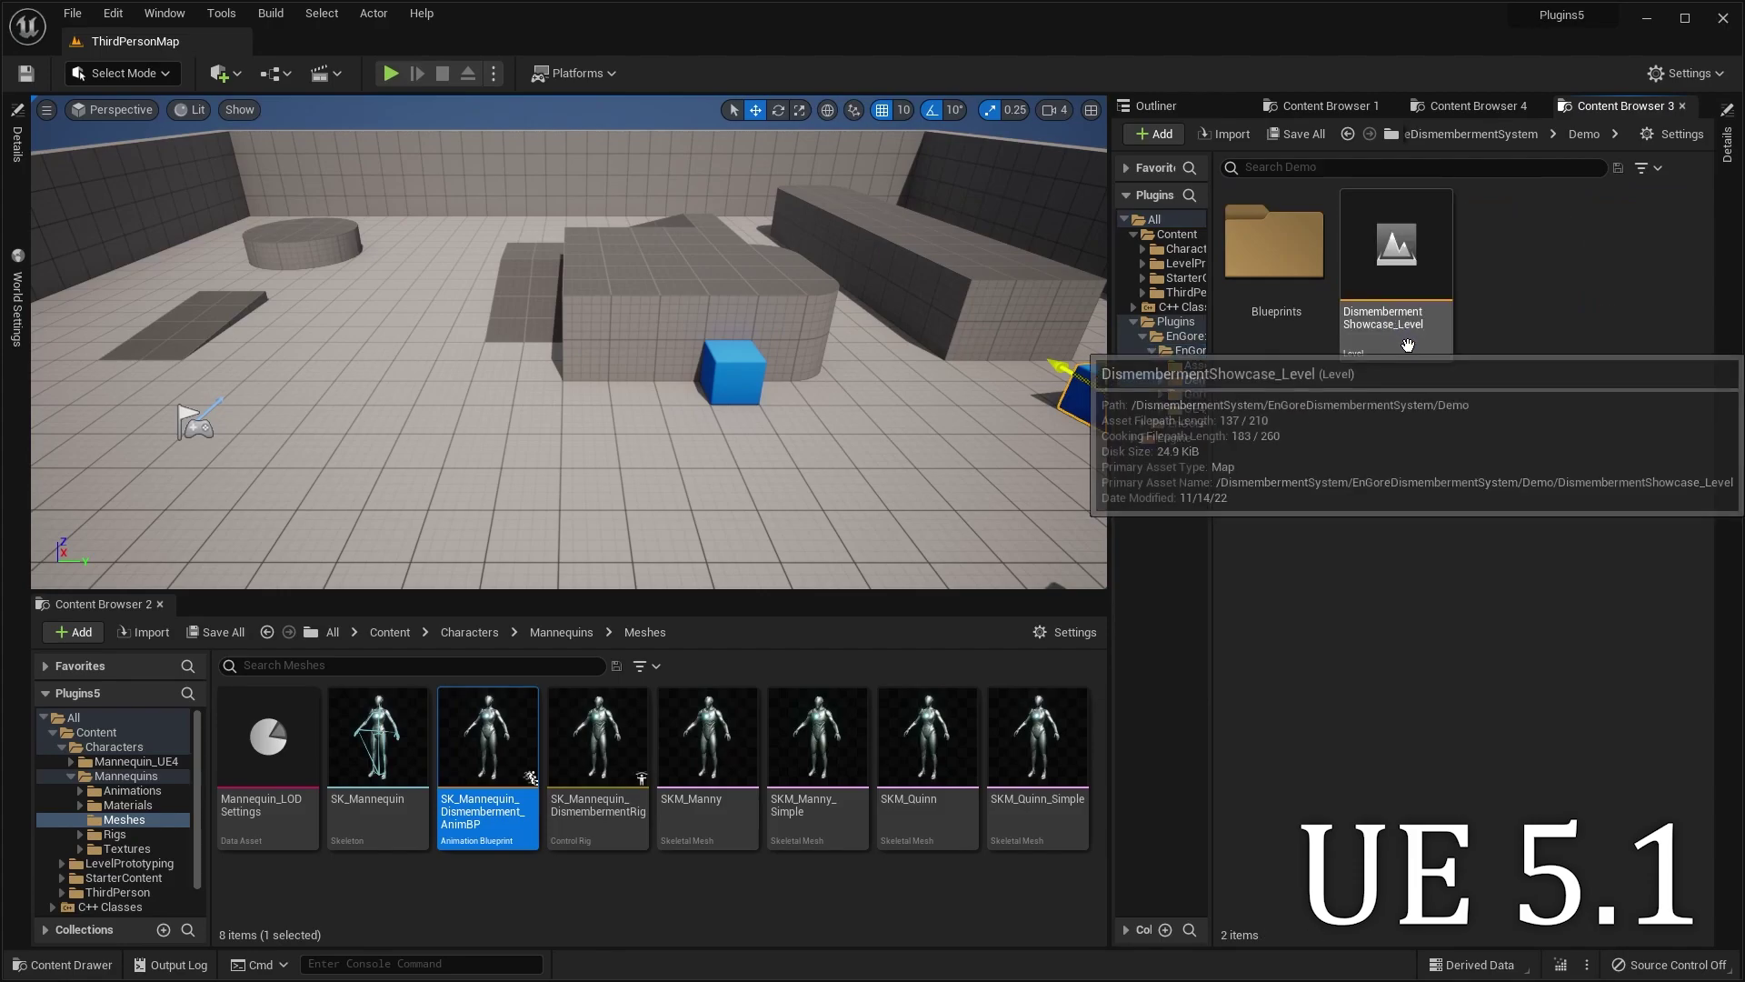
{"action": "double_click", "coordinate": [1395, 327]}
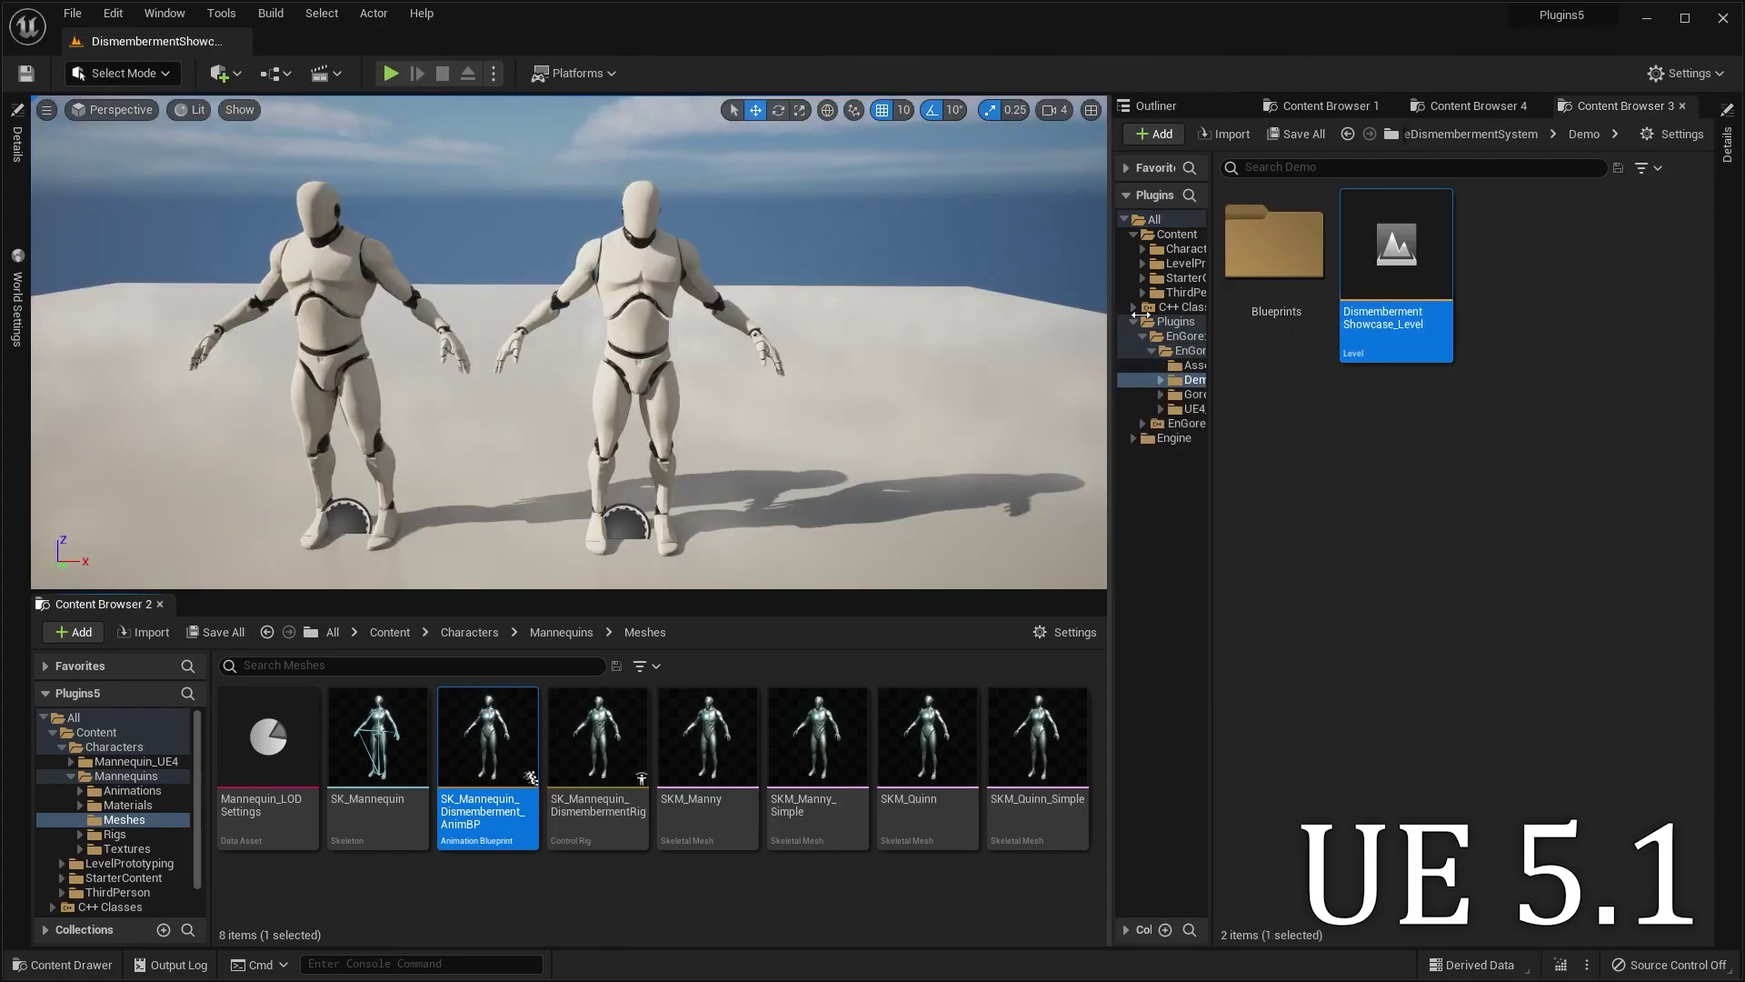
{"action": "left_click_drag", "start_coordinate": [1140, 313], "coordinate": [1439, 314]}
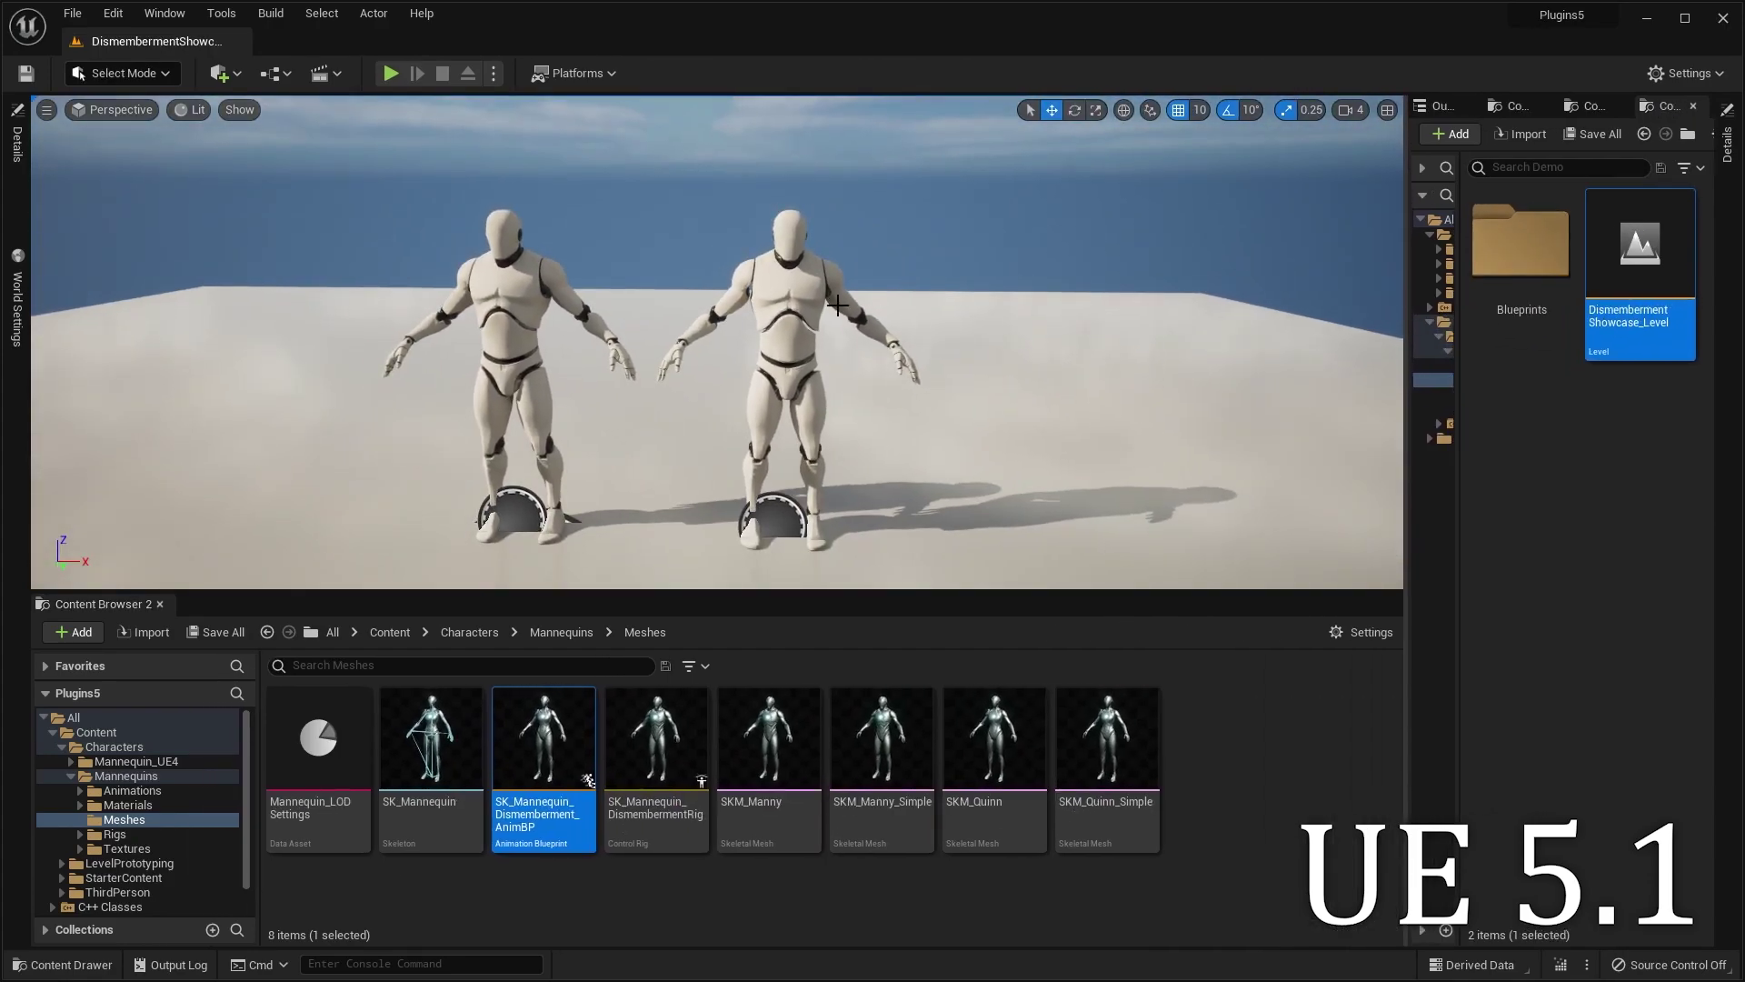
- Give the right GoreTest_BP mannequin the SK_Mannequin anim instance and the SKM_Manny skeletal mesh
{"action": "left_click", "coordinate": [838, 305]}
{"action": "left_click", "coordinate": [16, 143]}
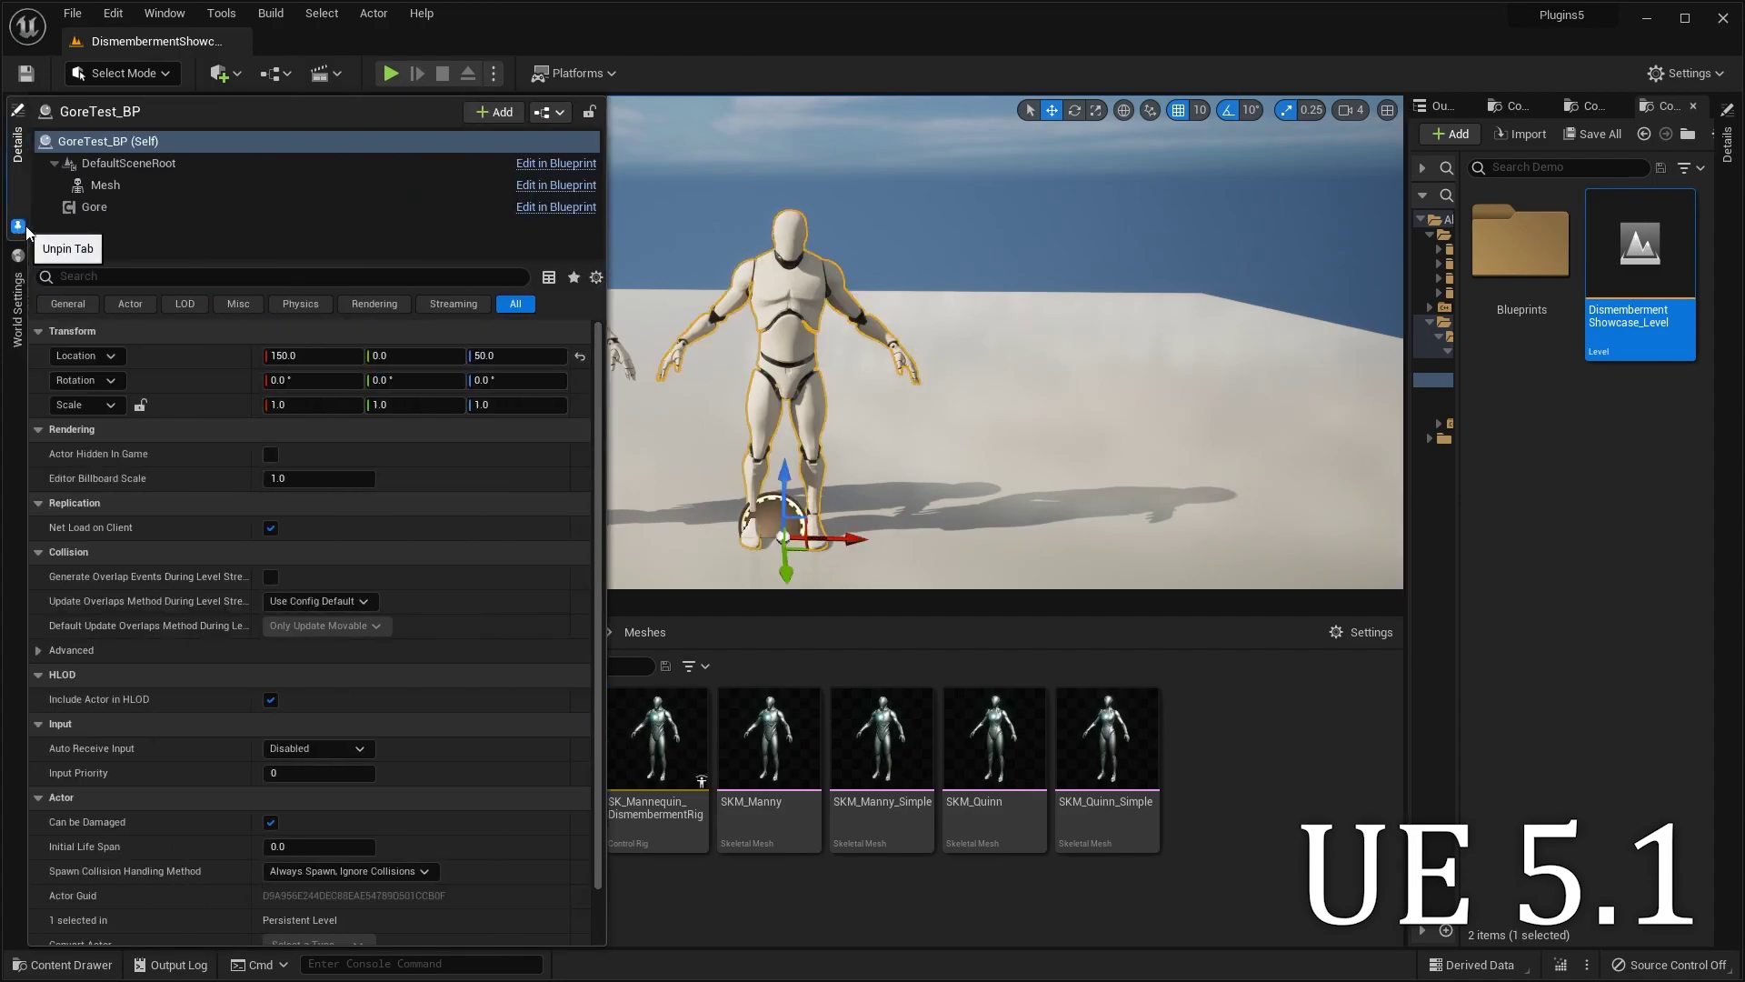
{"action": "left_click", "coordinate": [145, 205]}
{"action": "left_click", "coordinate": [314, 457]}
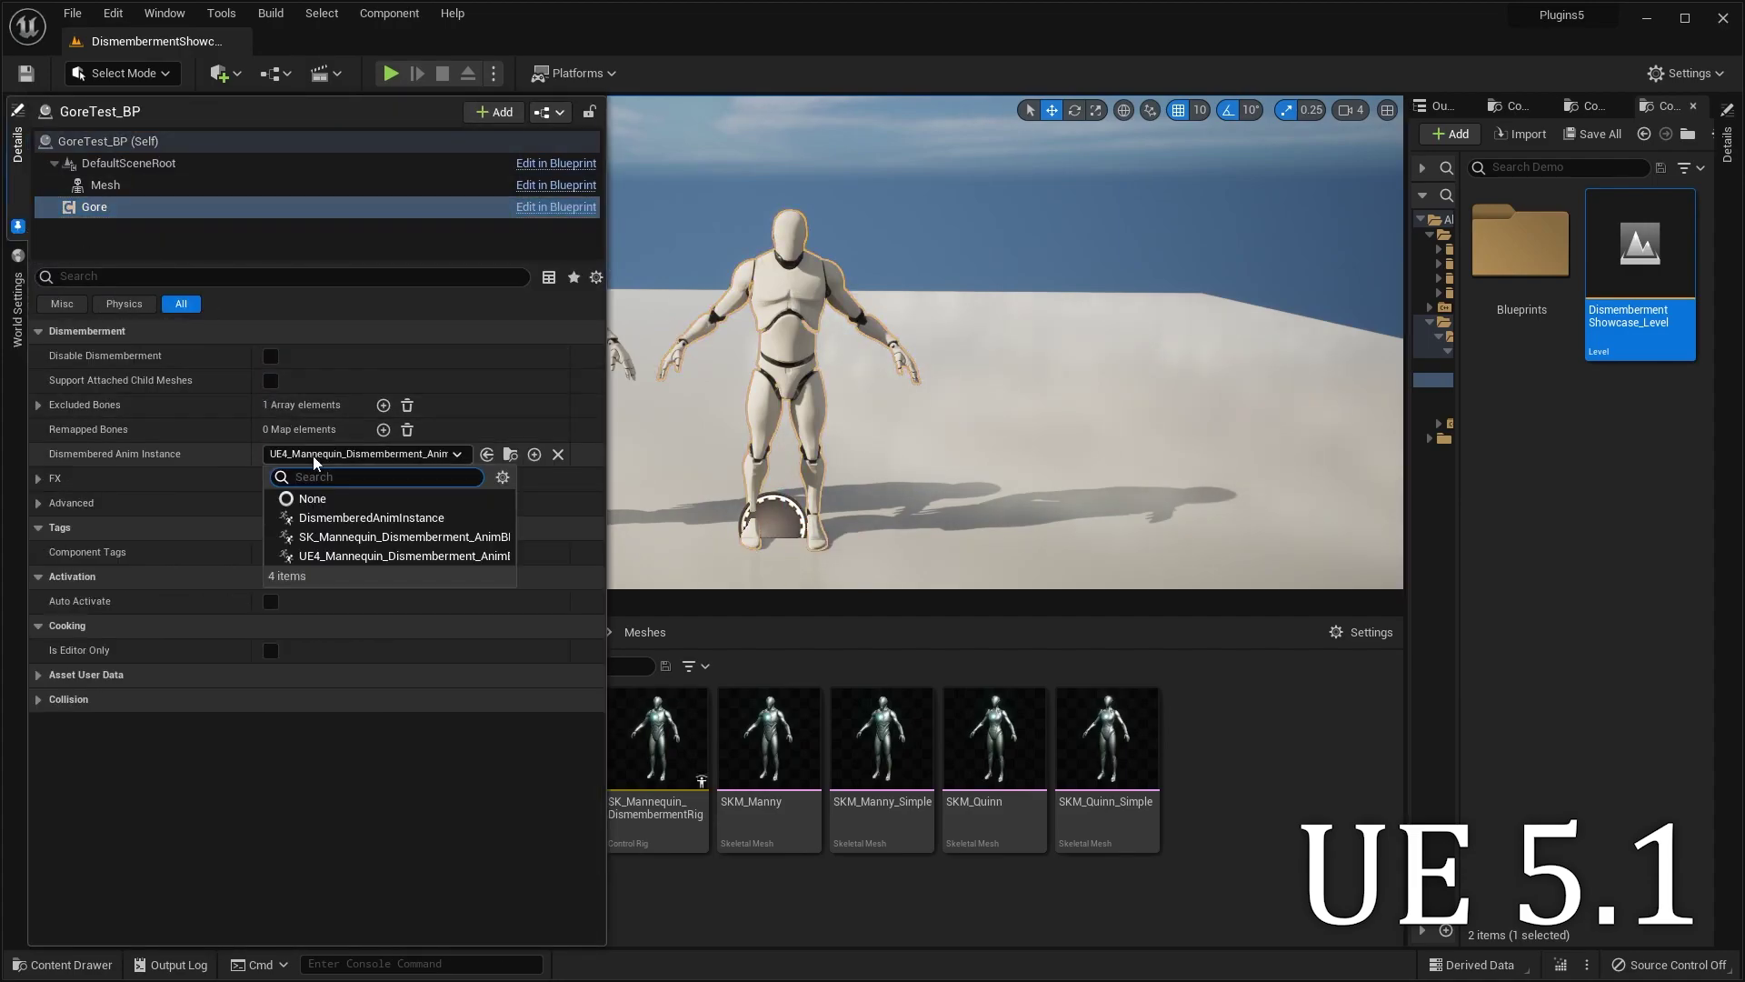
{"action": "left_click", "coordinate": [336, 542]}
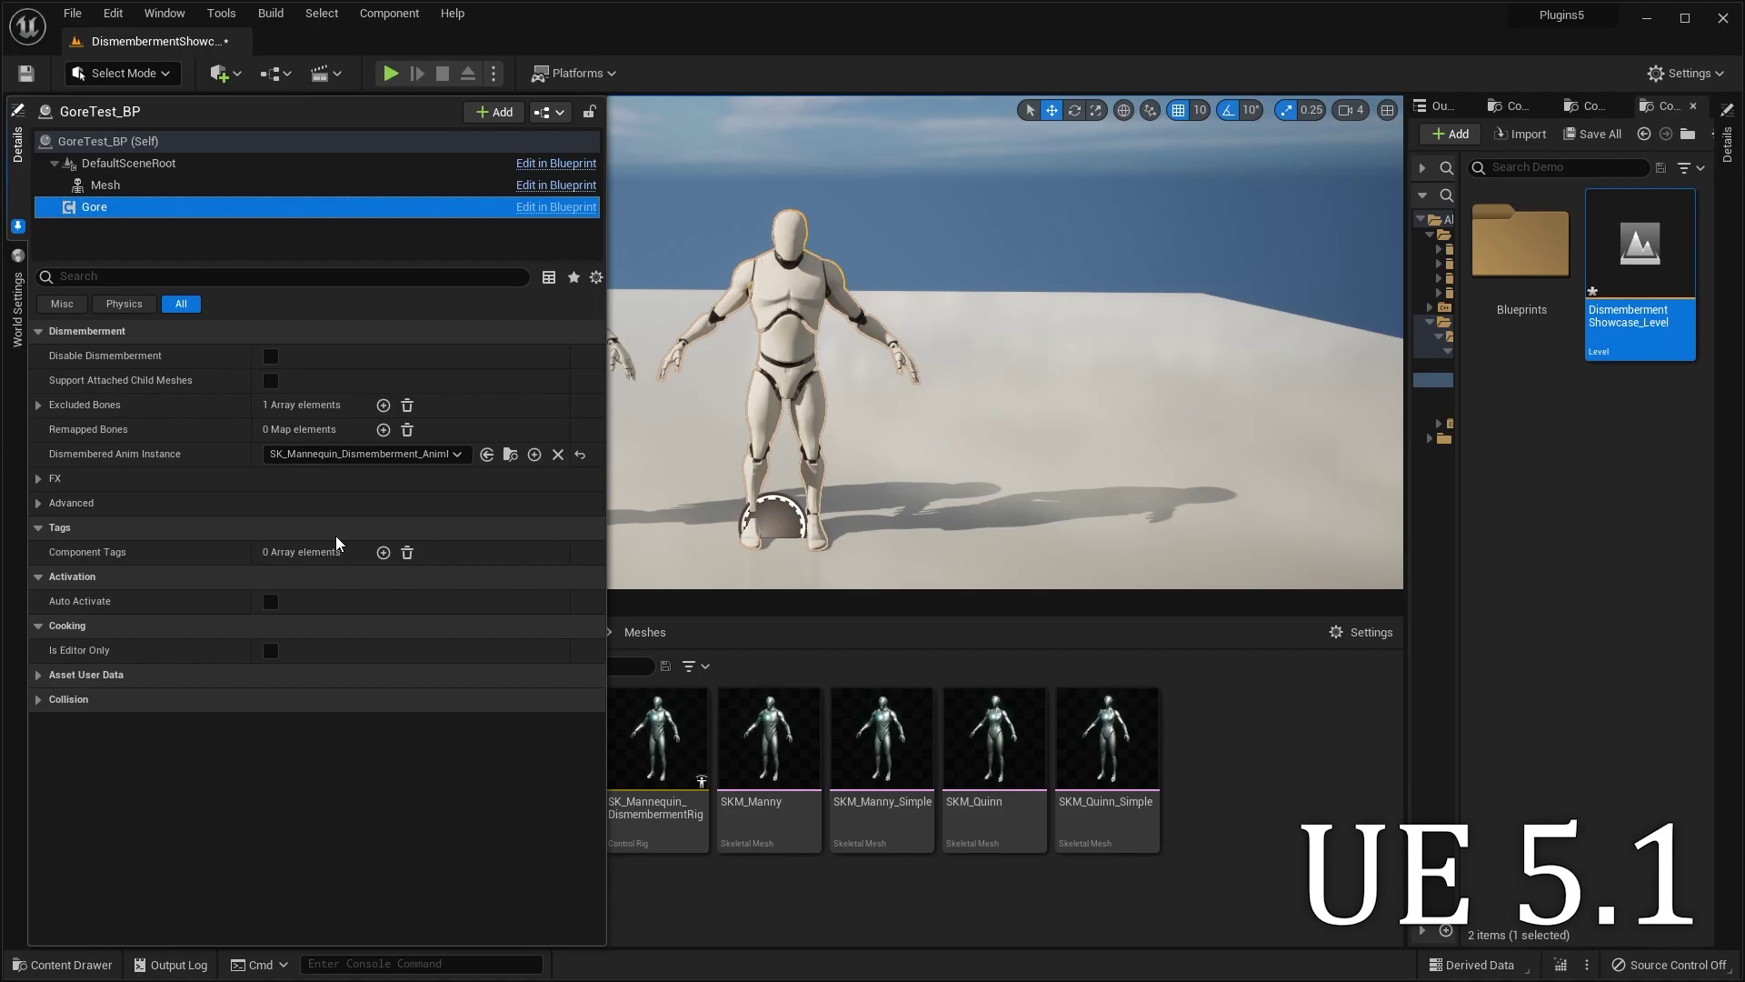
{"action": "left_click", "coordinate": [134, 189]}
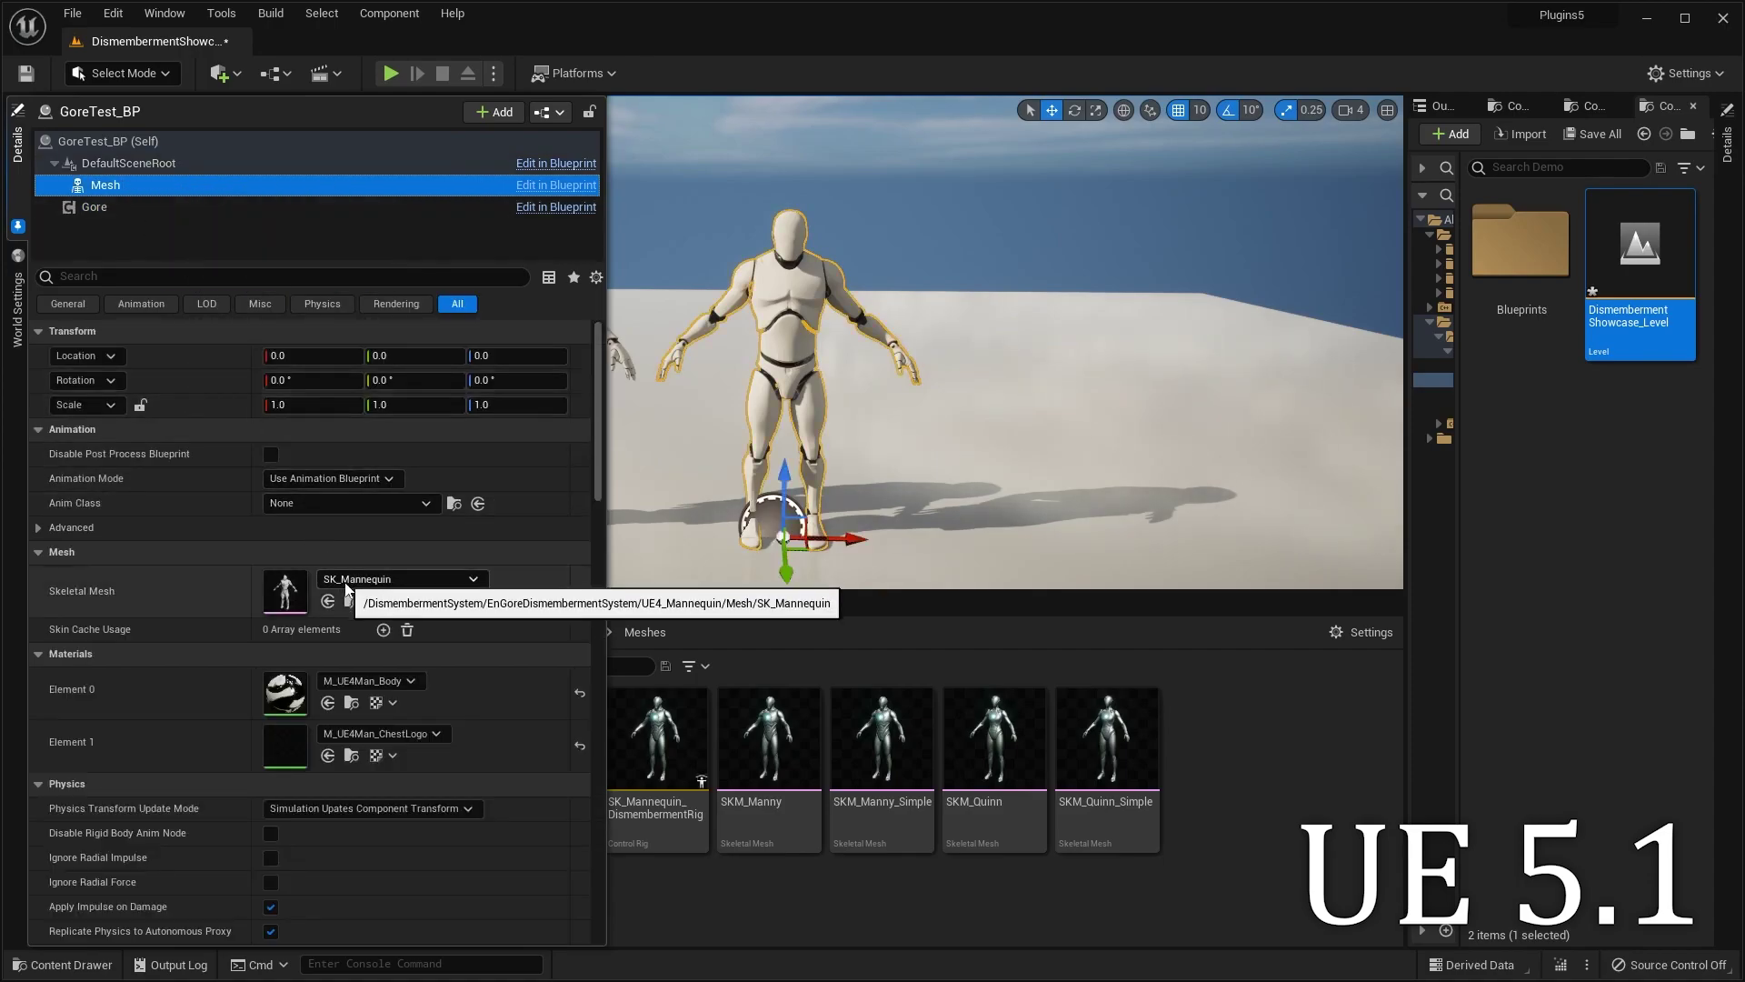
{"action": "left_click_drag", "start_coordinate": [769, 745], "coordinate": [346, 591]}
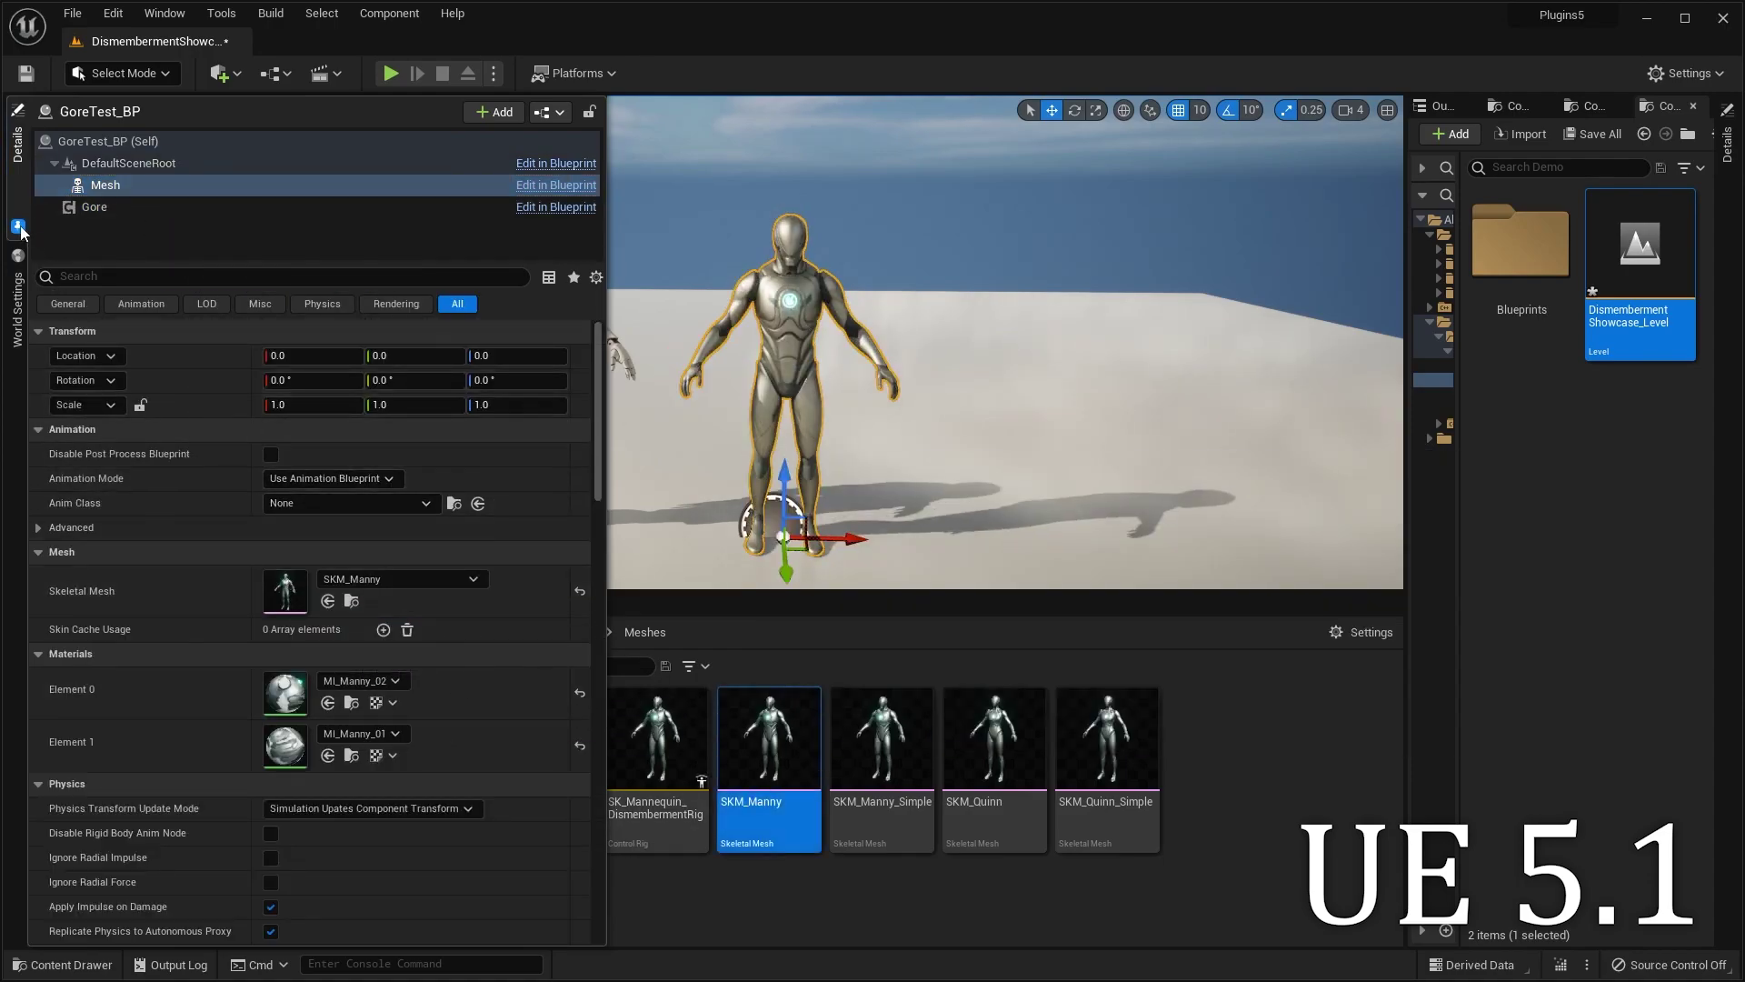
{"action": "left_click", "coordinate": [18, 143]}
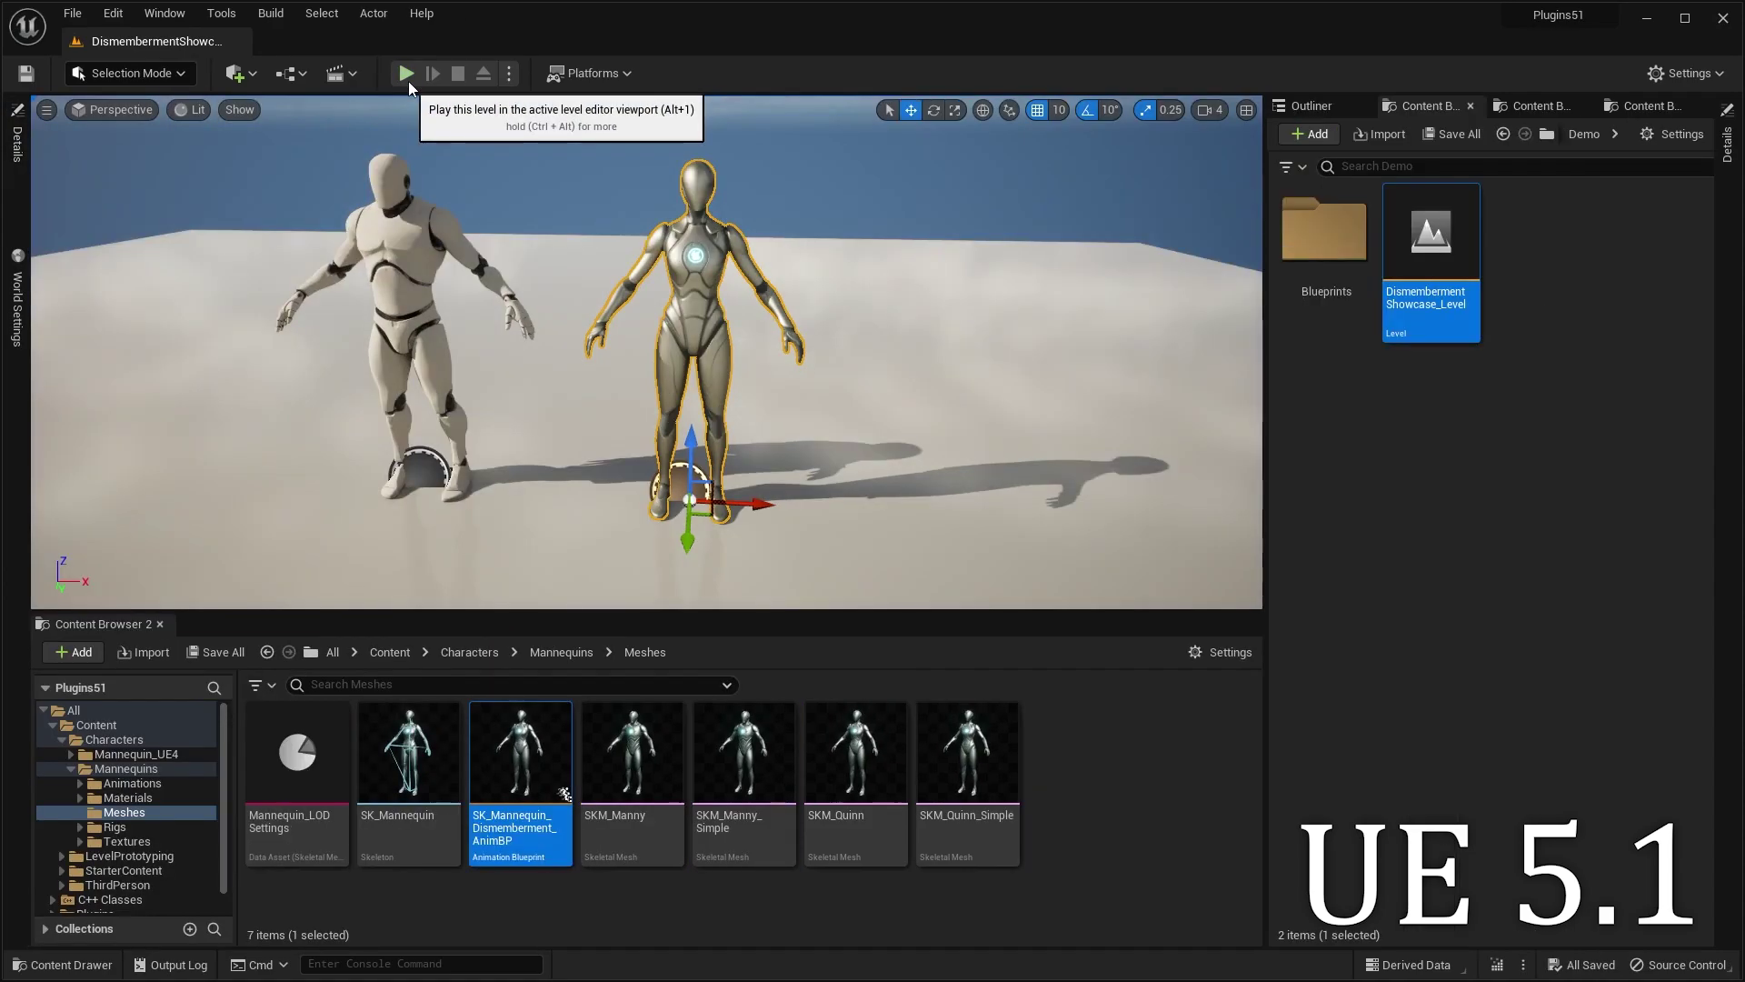
- Play the level twice, hitting the mannequin each time to sever its limbs
{"action": "left_click", "coordinate": [407, 77]}
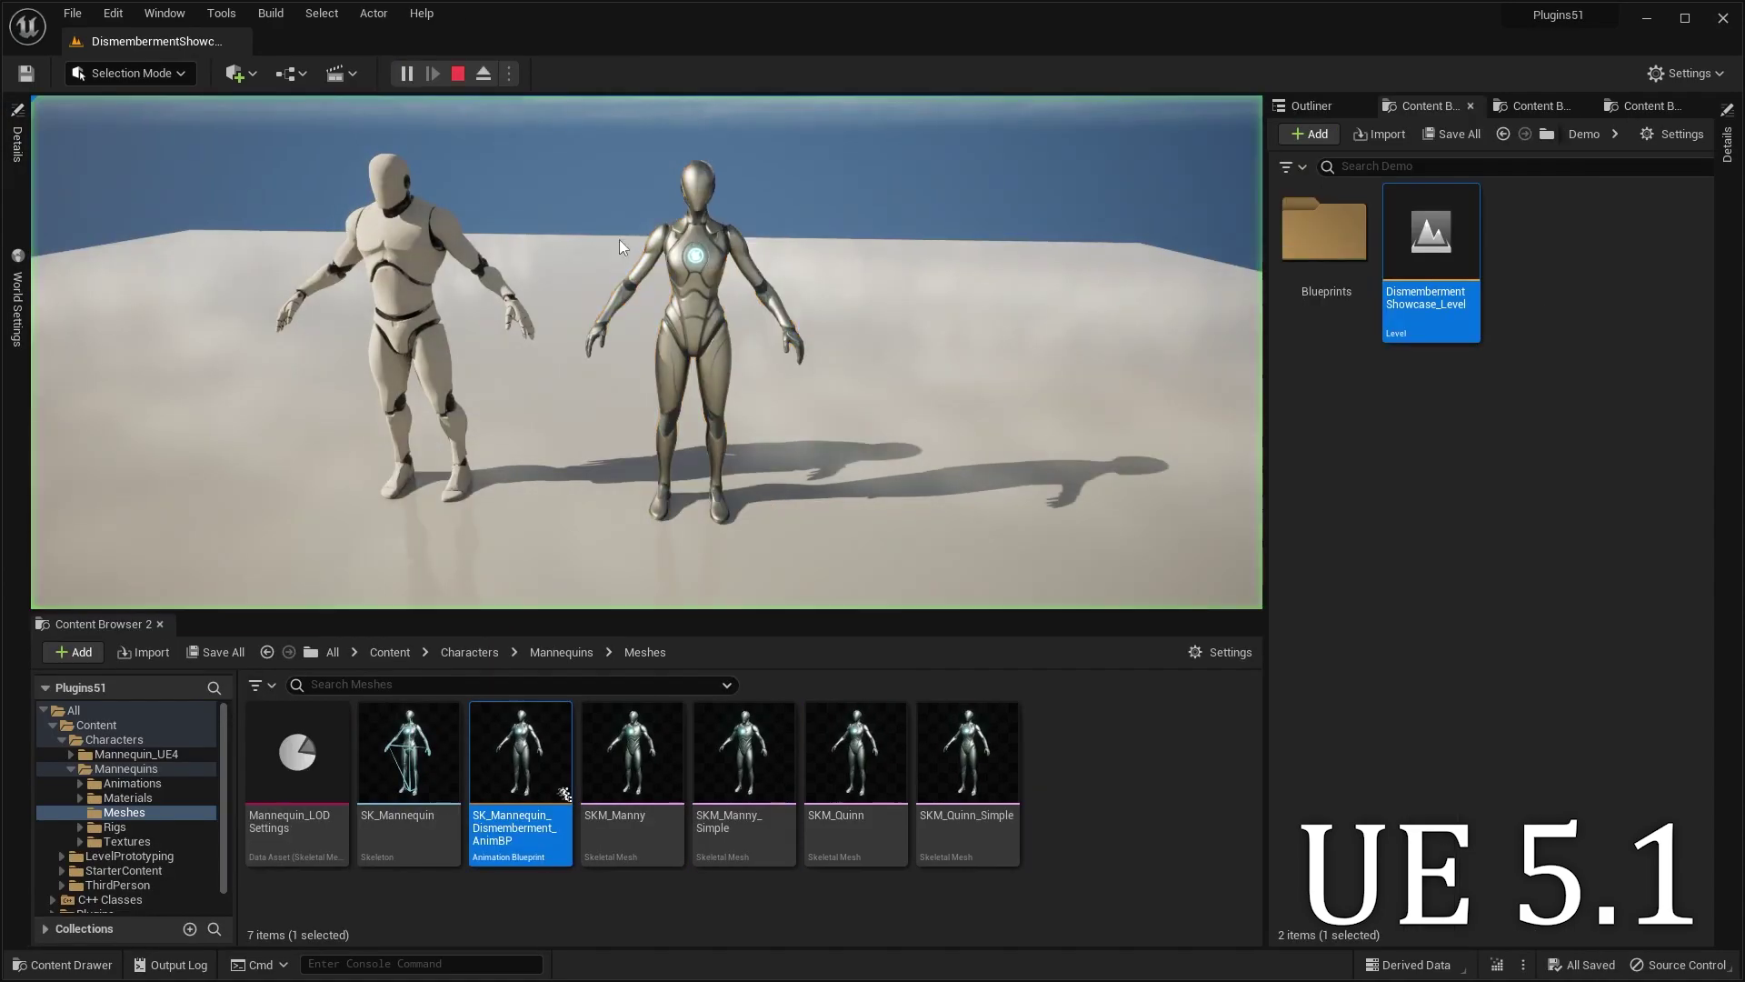
{"action": "left_click", "coordinate": [718, 373]}
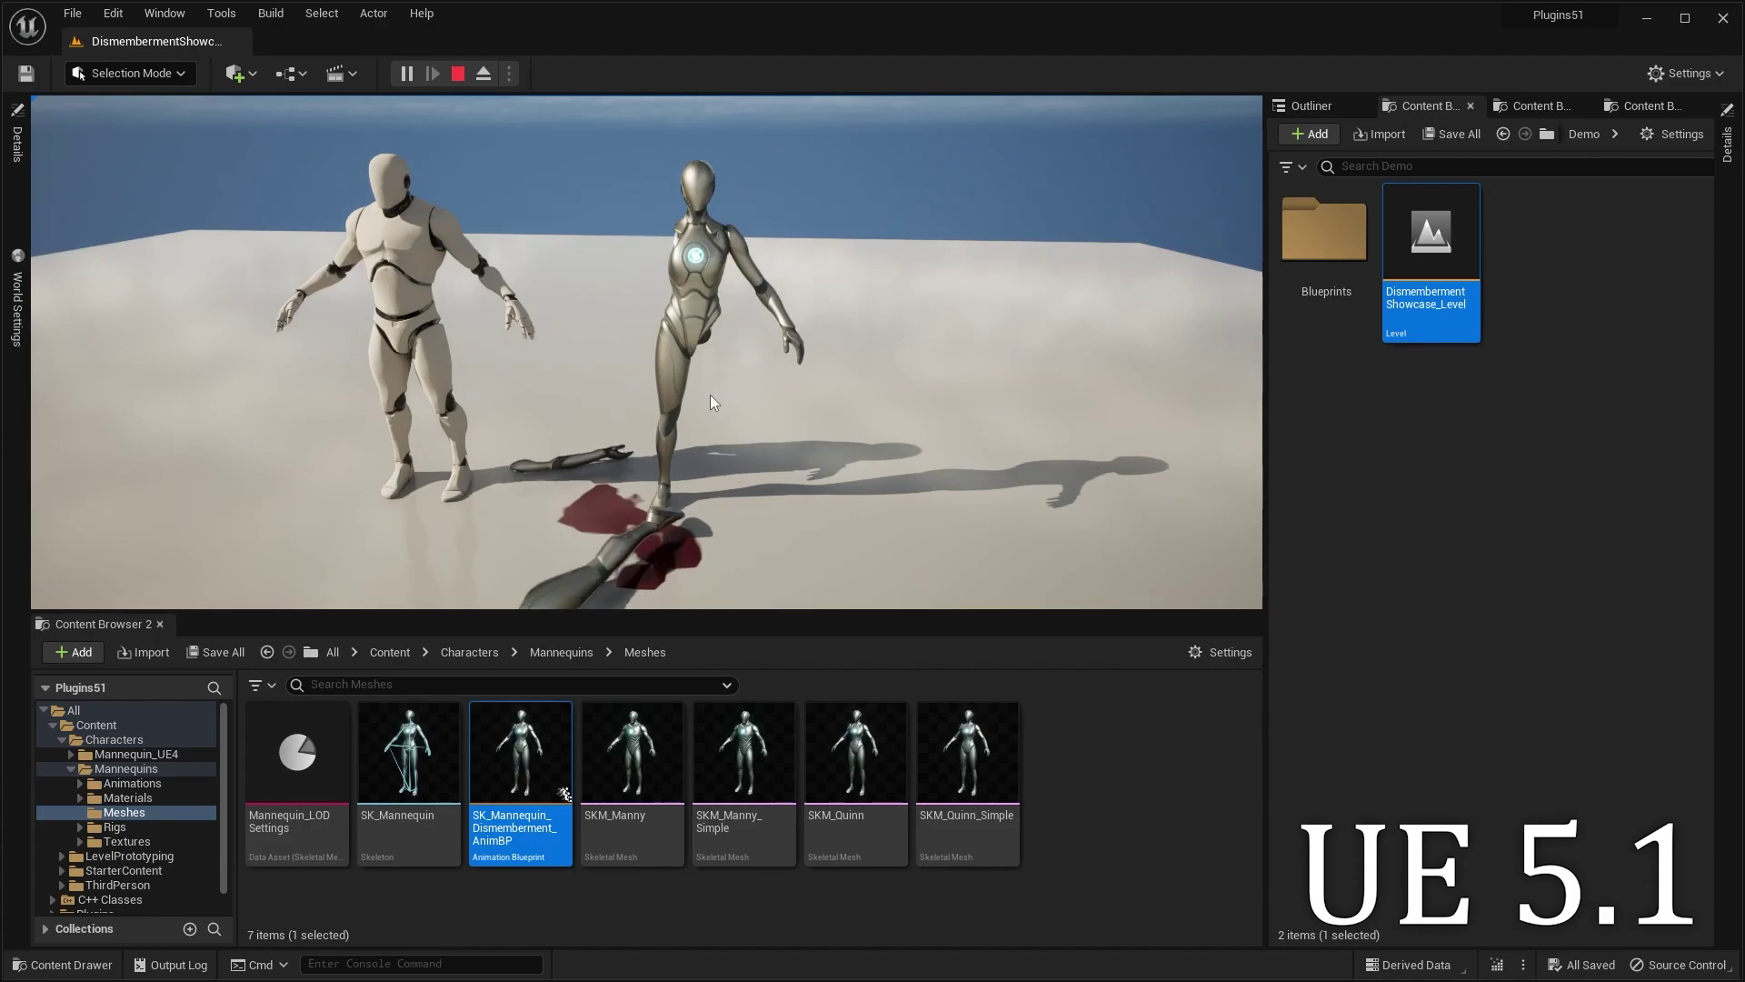
{"action": "key", "text": "Escape"}
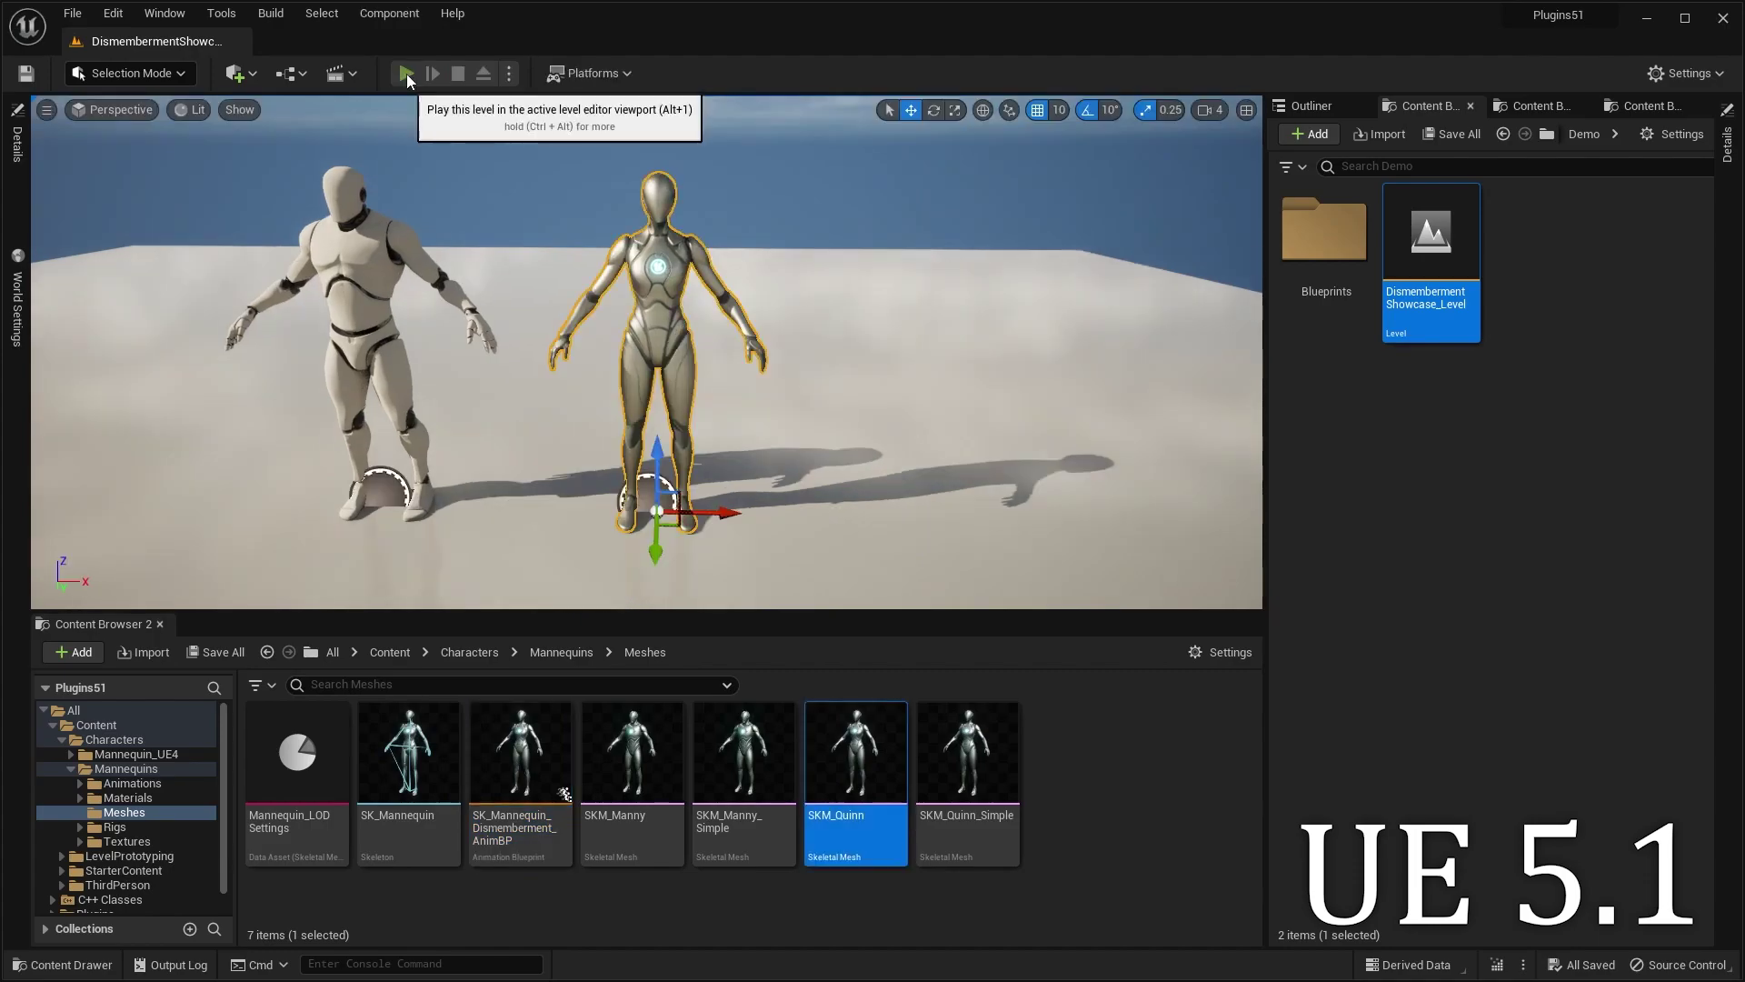
{"action": "left_click", "coordinate": [407, 73]}
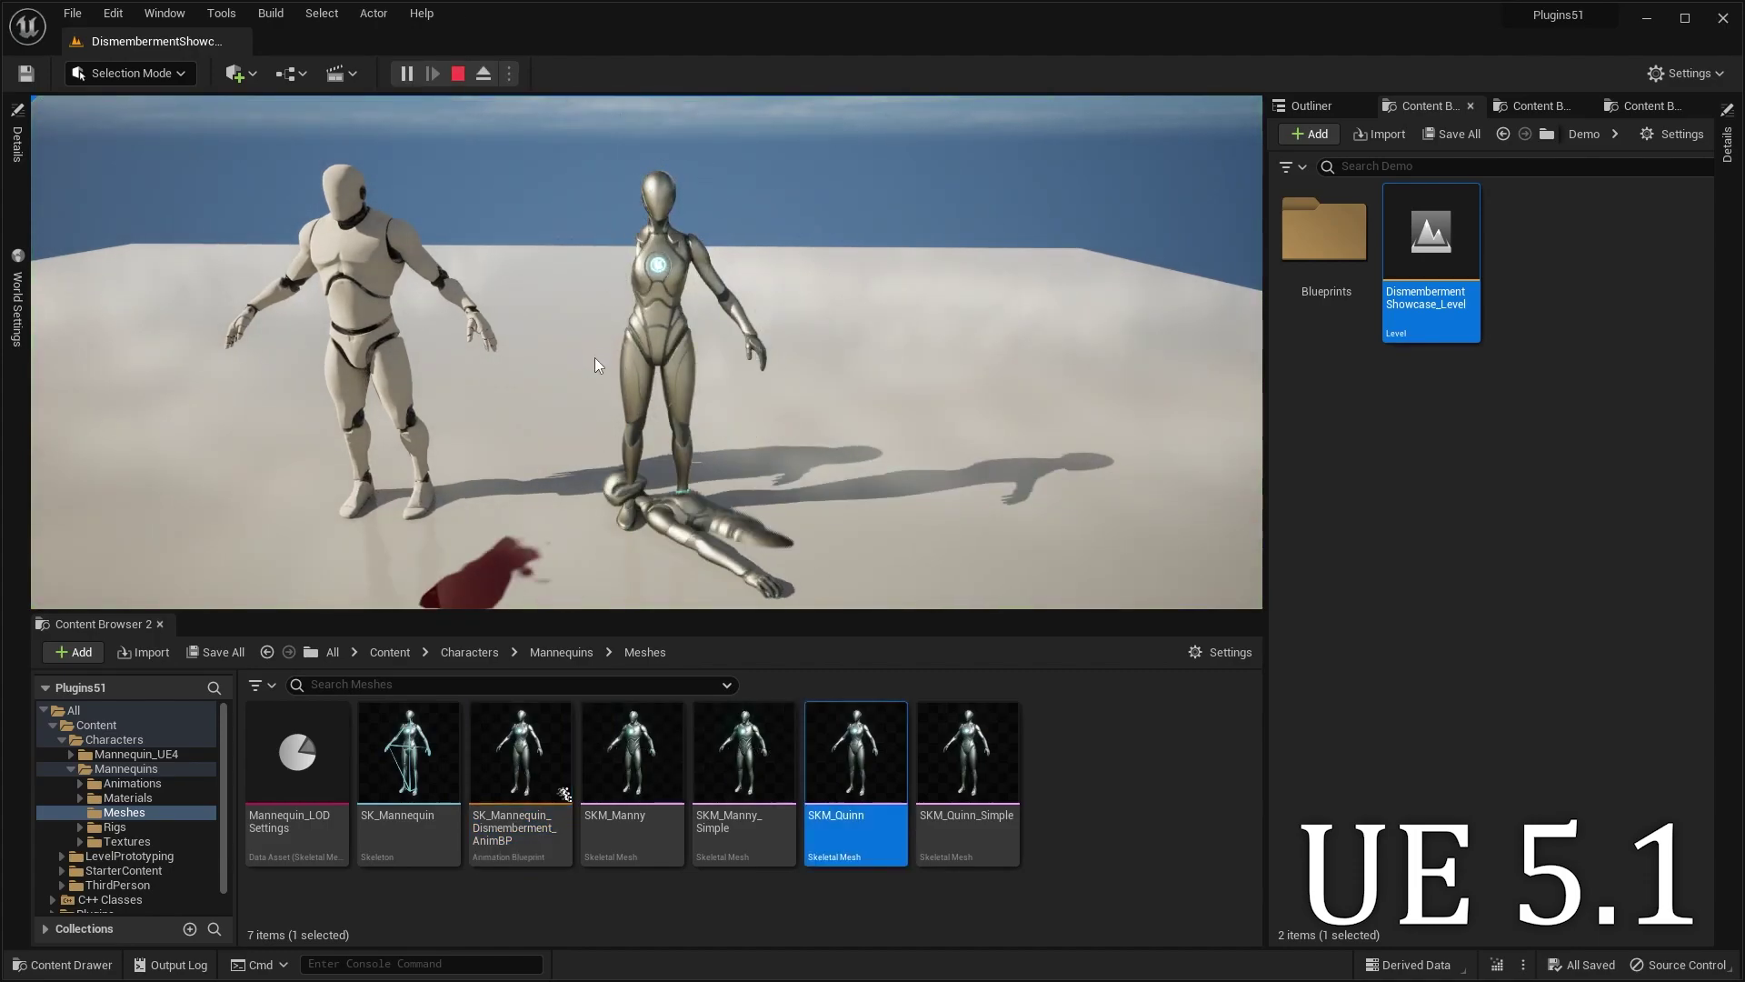
{"action": "left_click", "coordinate": [644, 393]}
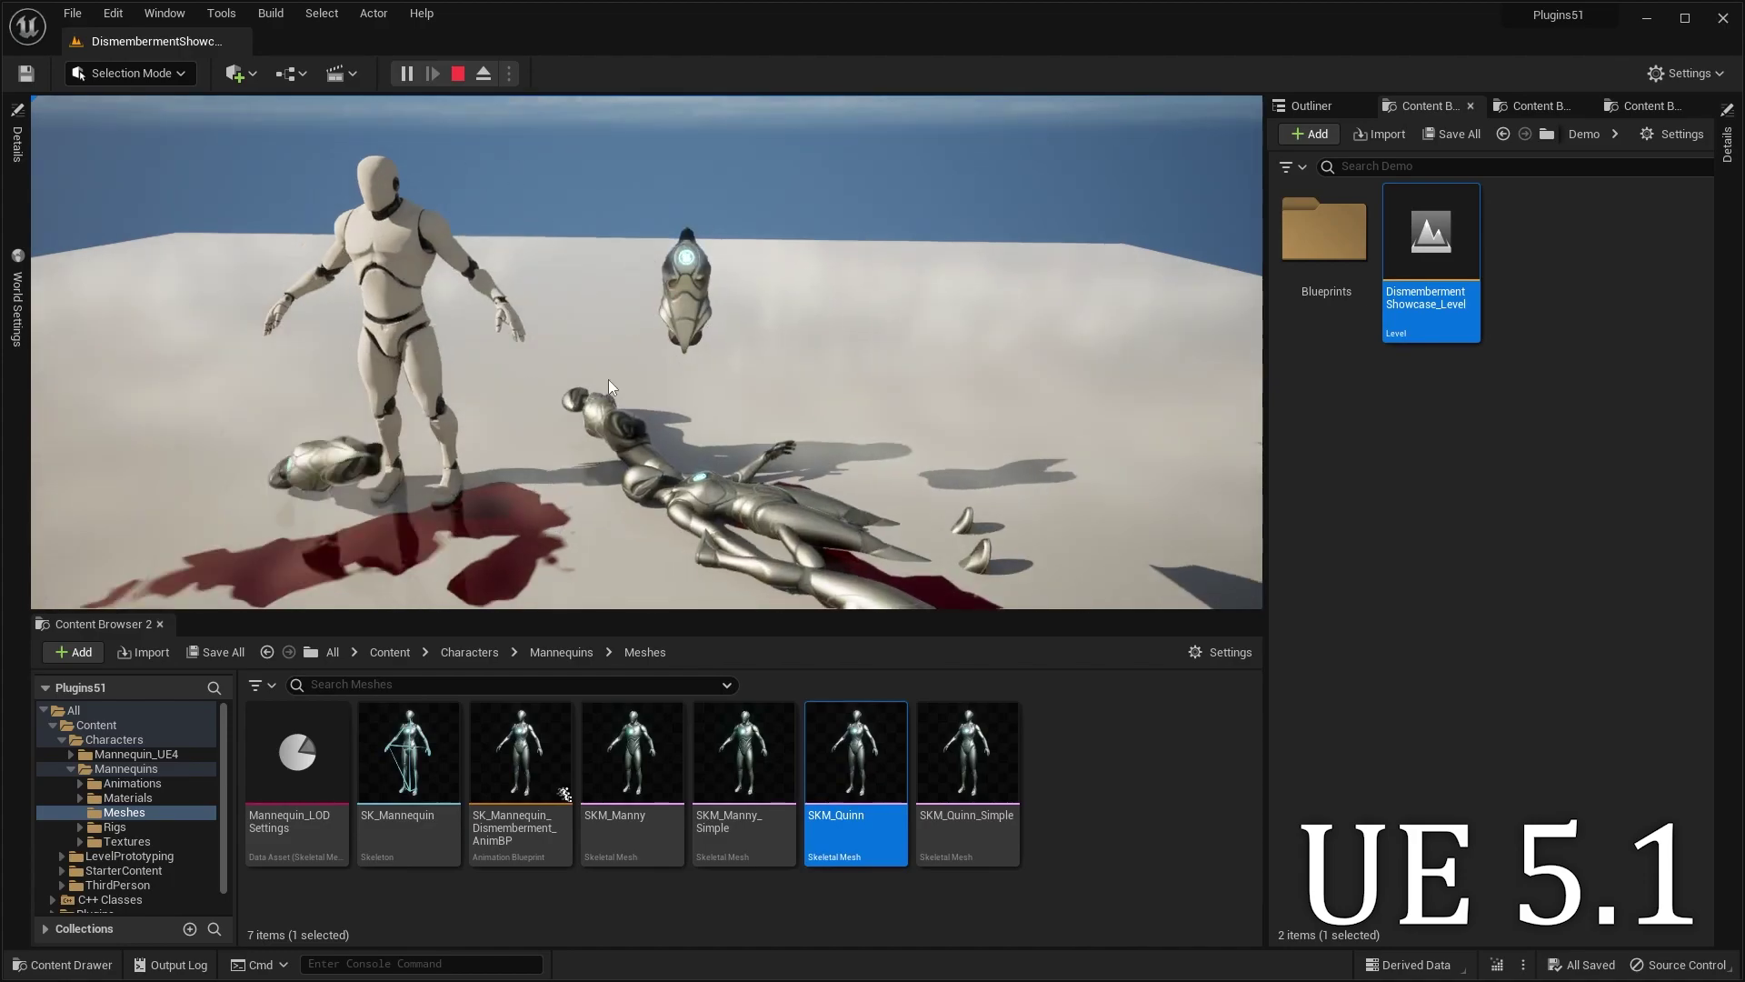
{"action": "left_click", "coordinate": [459, 74]}
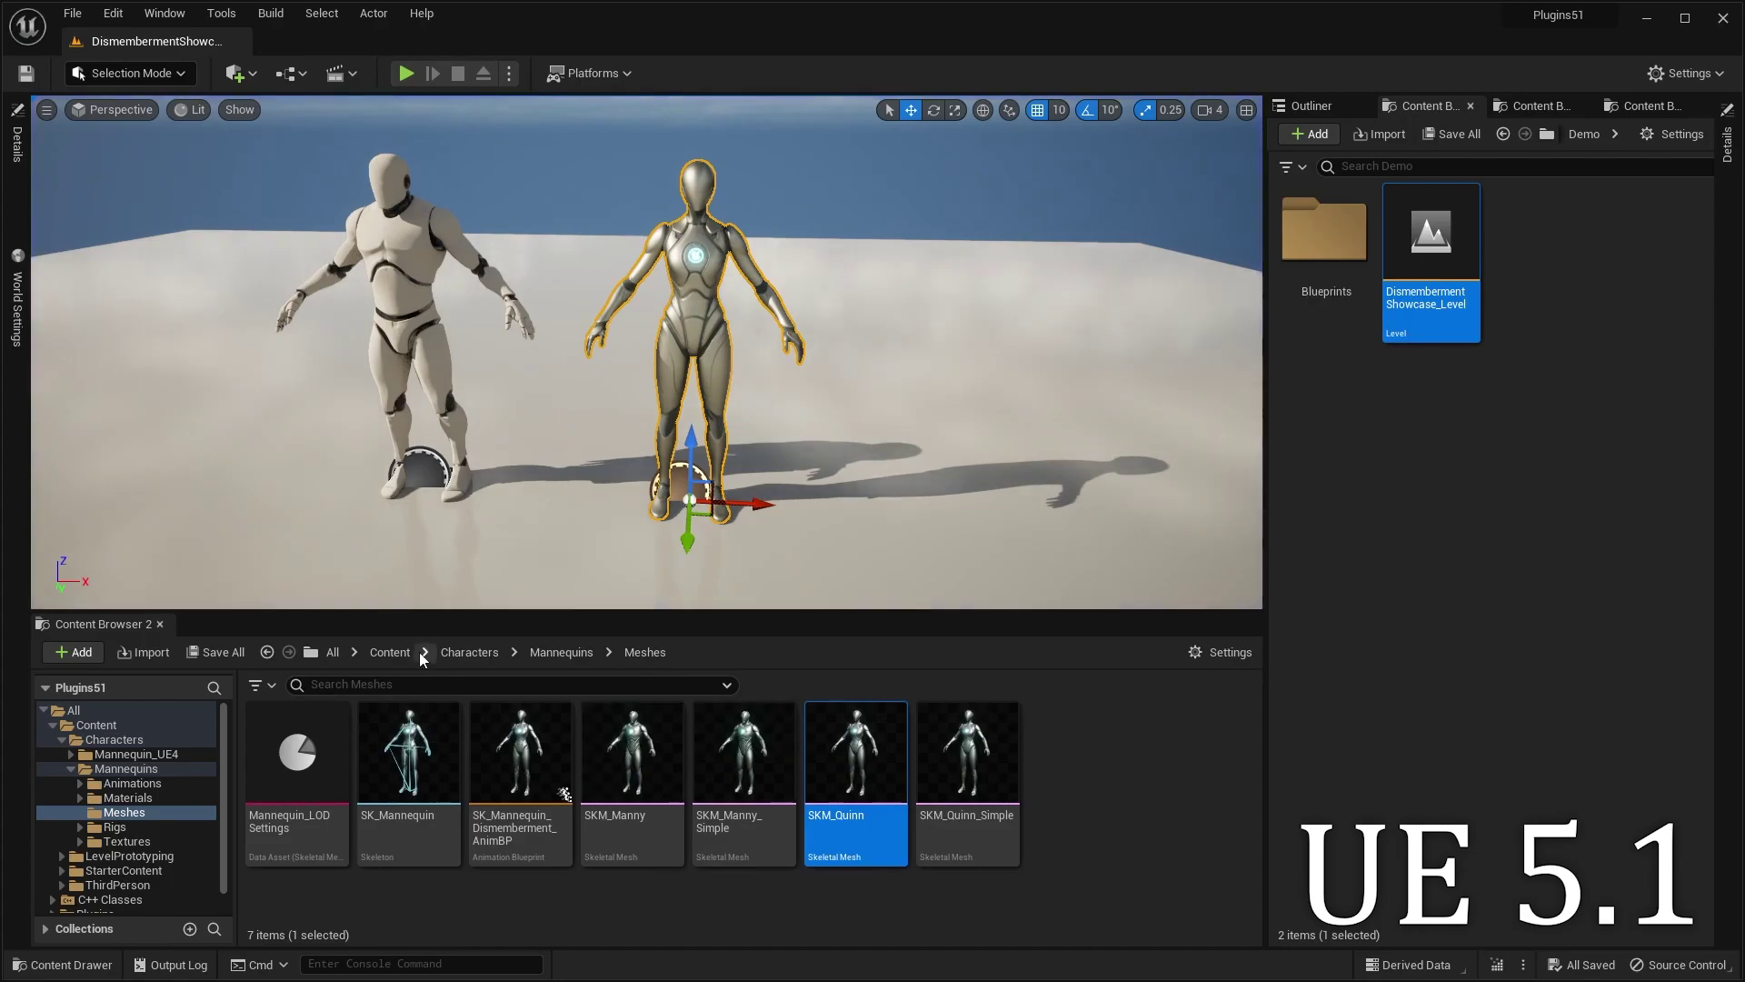
- Compile SK_Mannequin_Dismemberment_AnimBP, simulate the level, and place the blueprint window beside it
{"action": "double_click", "coordinate": [520, 754]}
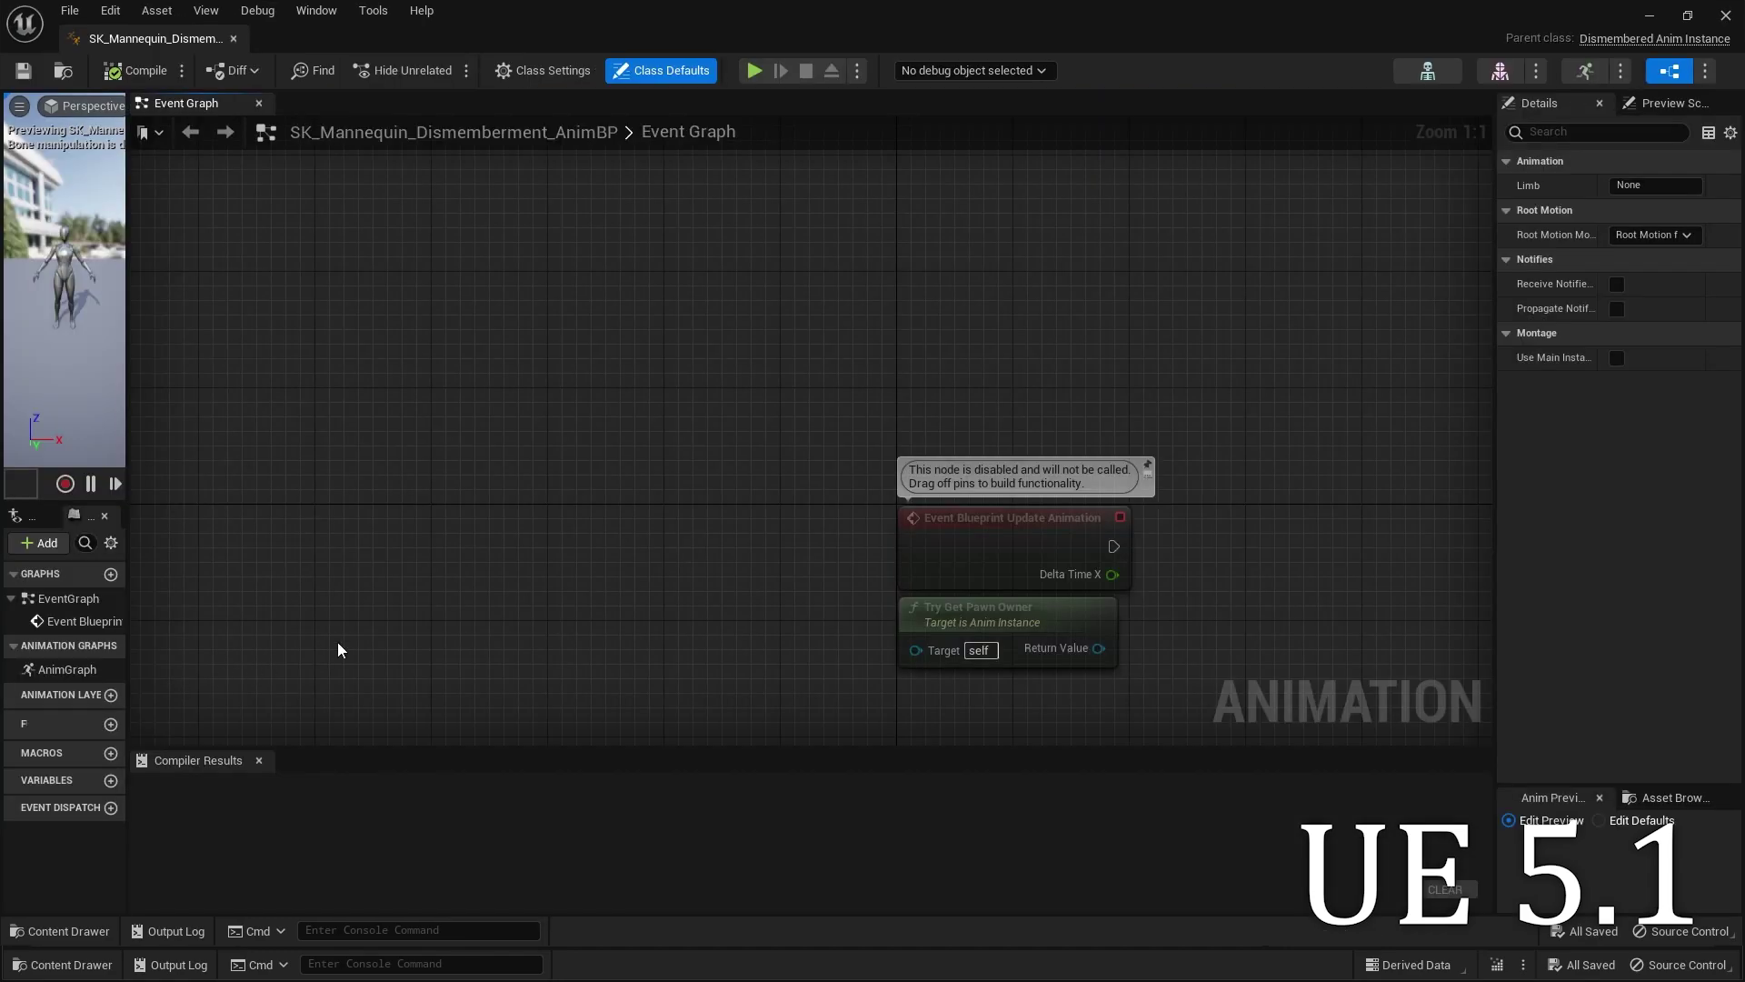
{"action": "left_click", "coordinate": [136, 70]}
{"action": "left_click", "coordinate": [755, 70]}
{"action": "left_click_drag", "start_coordinate": [984, 45], "coordinate": [1058, 487]}
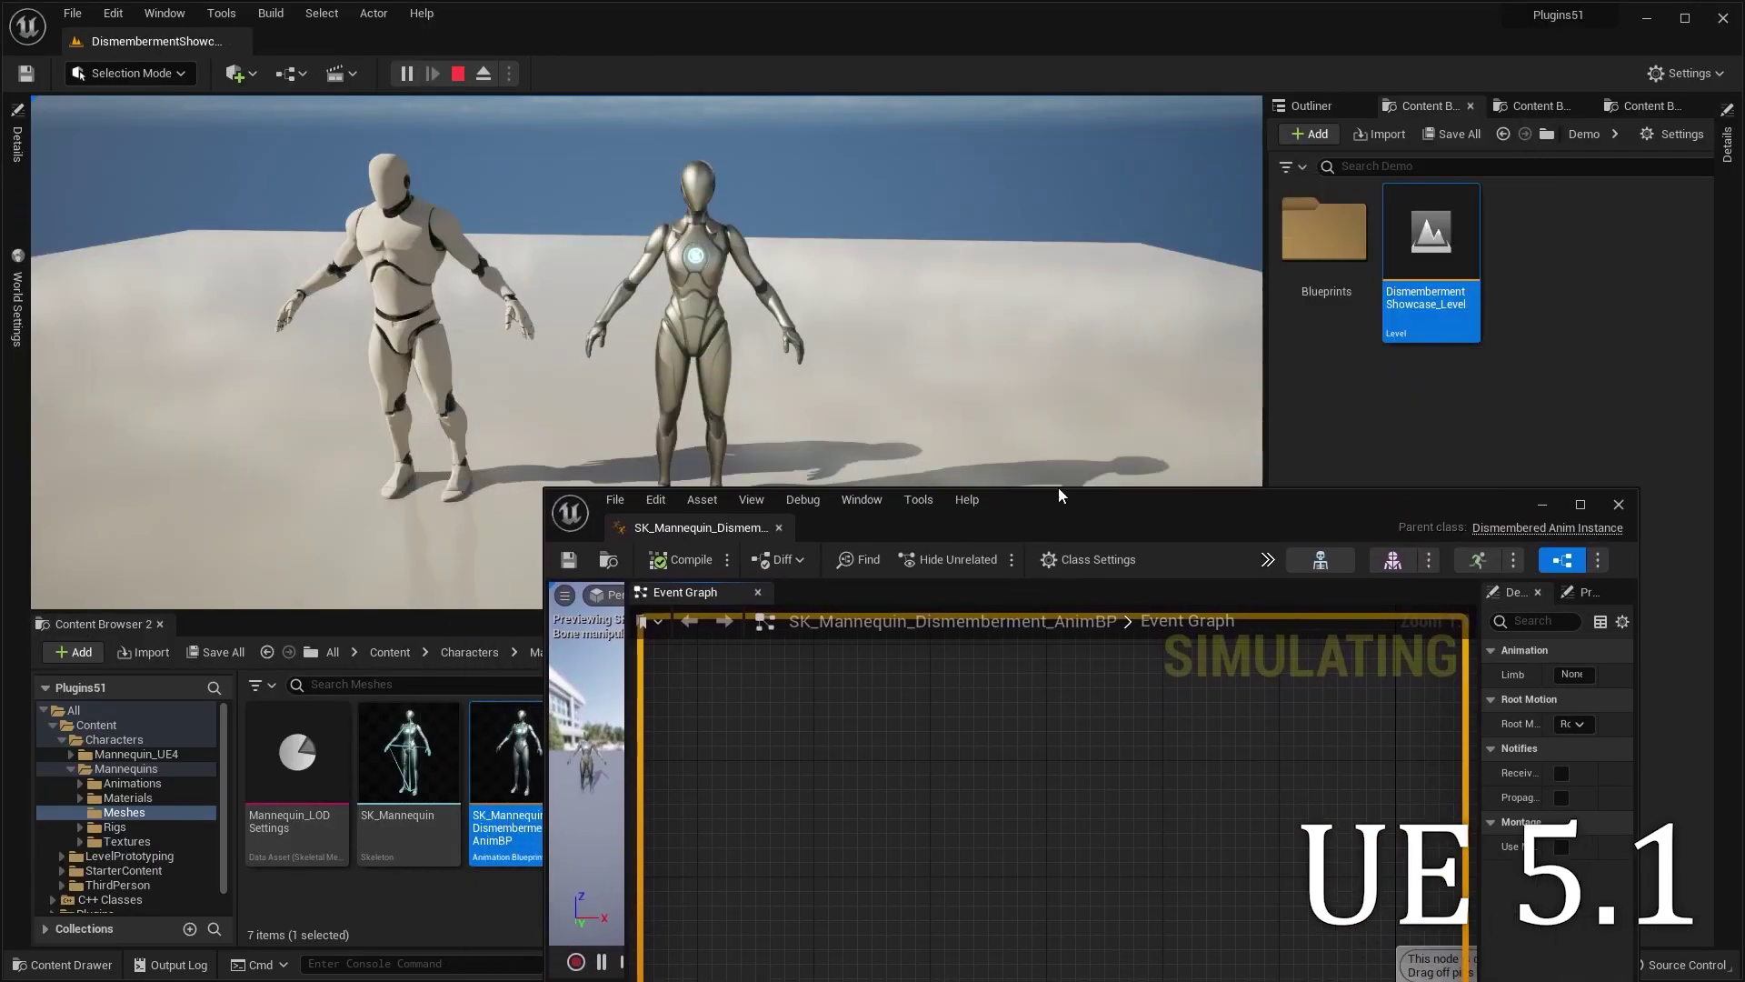